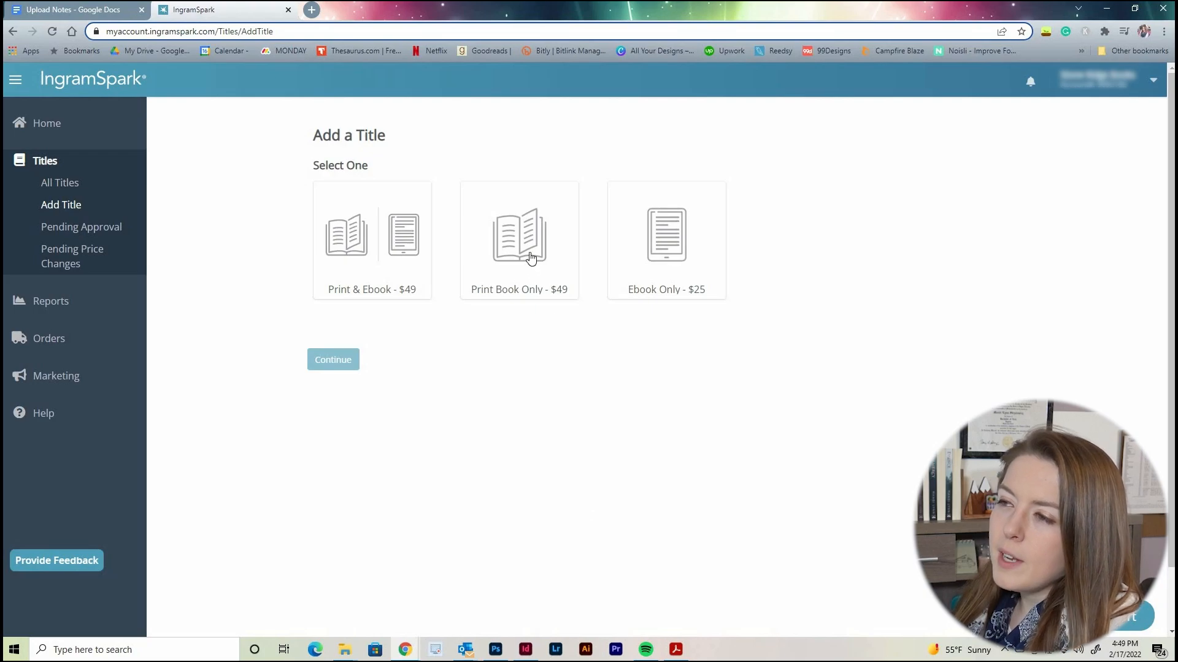
- Choose to add a print book only and state that all files are ready to upload
click(530, 257)
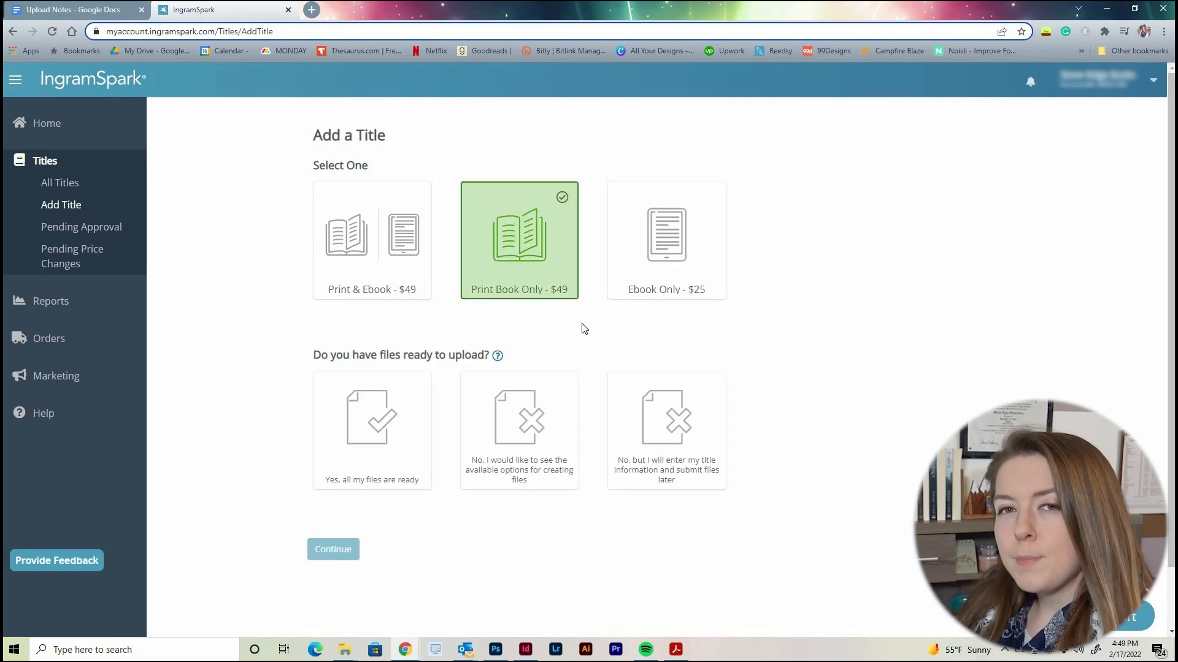
scroll(599, 330, down, 1)
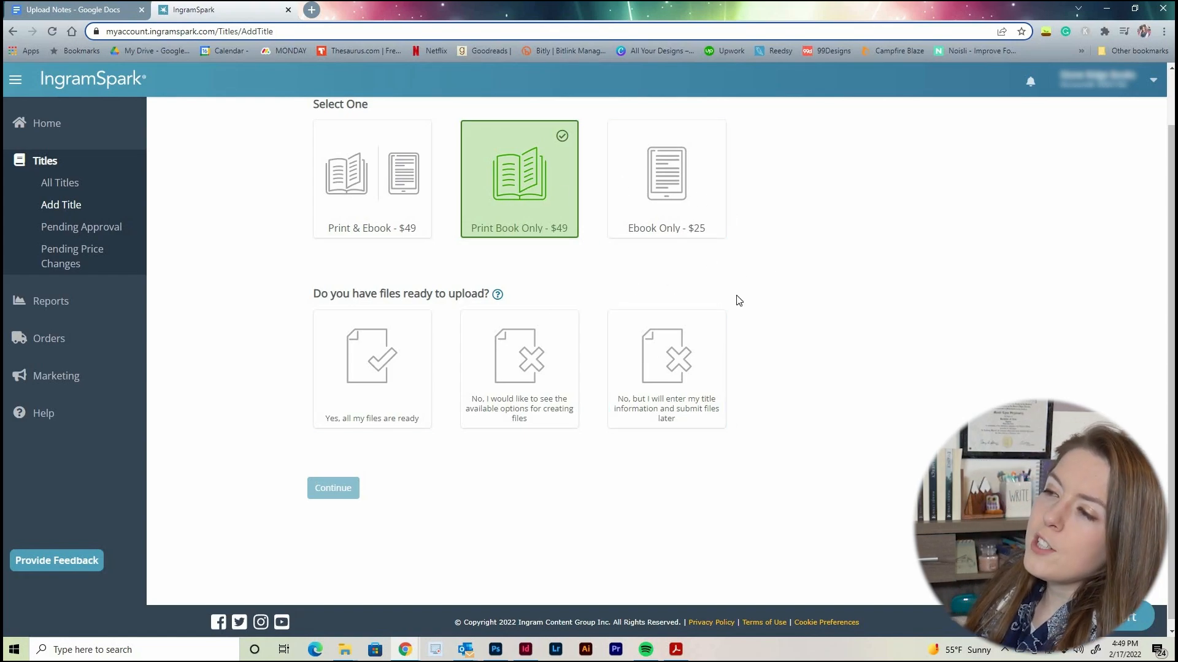
scroll(739, 301, up, 1)
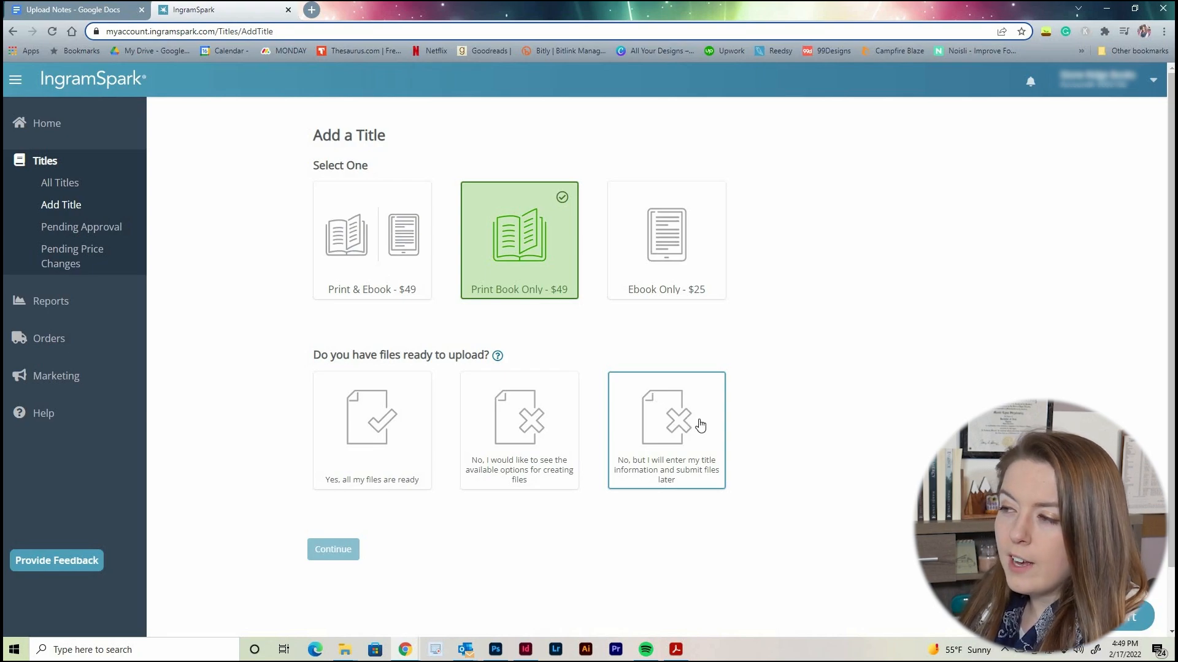
click(390, 414)
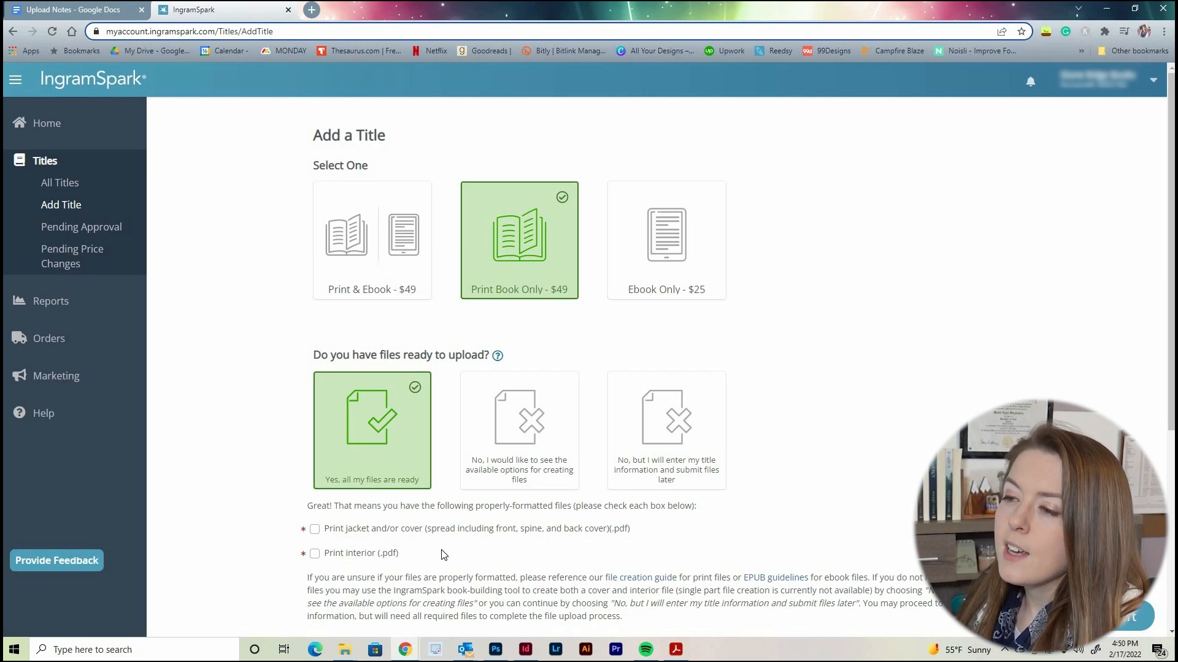
- Confirm that properly formatted PDFs of the print cover and the print interior are available
scroll(592, 530, down, 2)
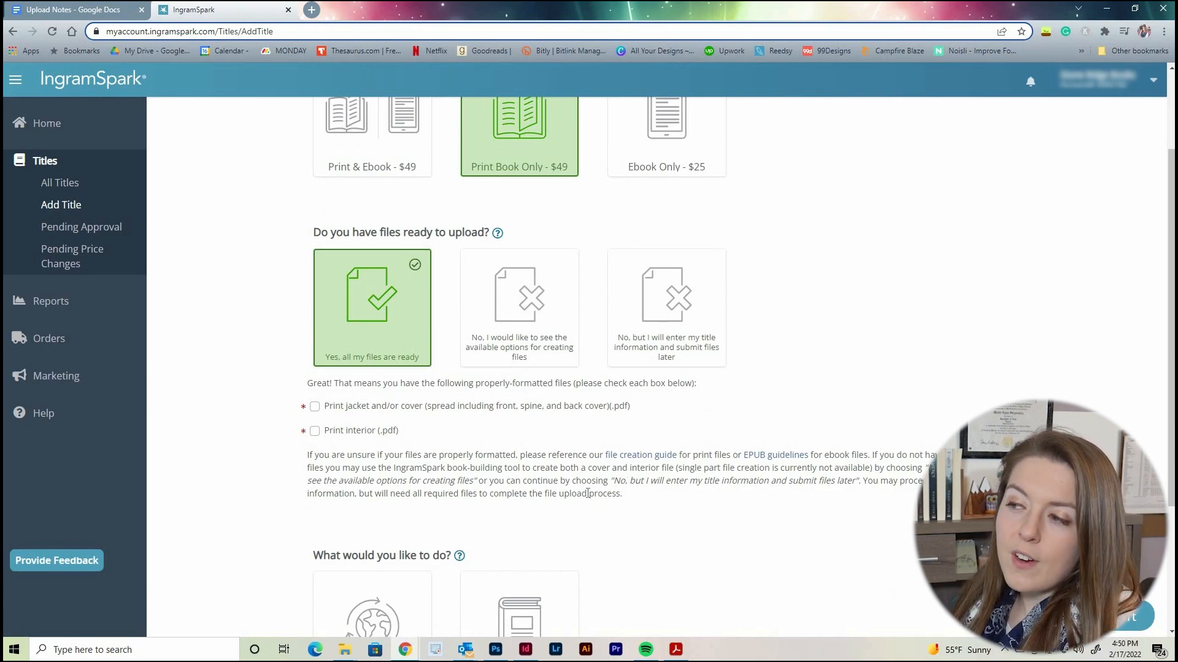
click(316, 407)
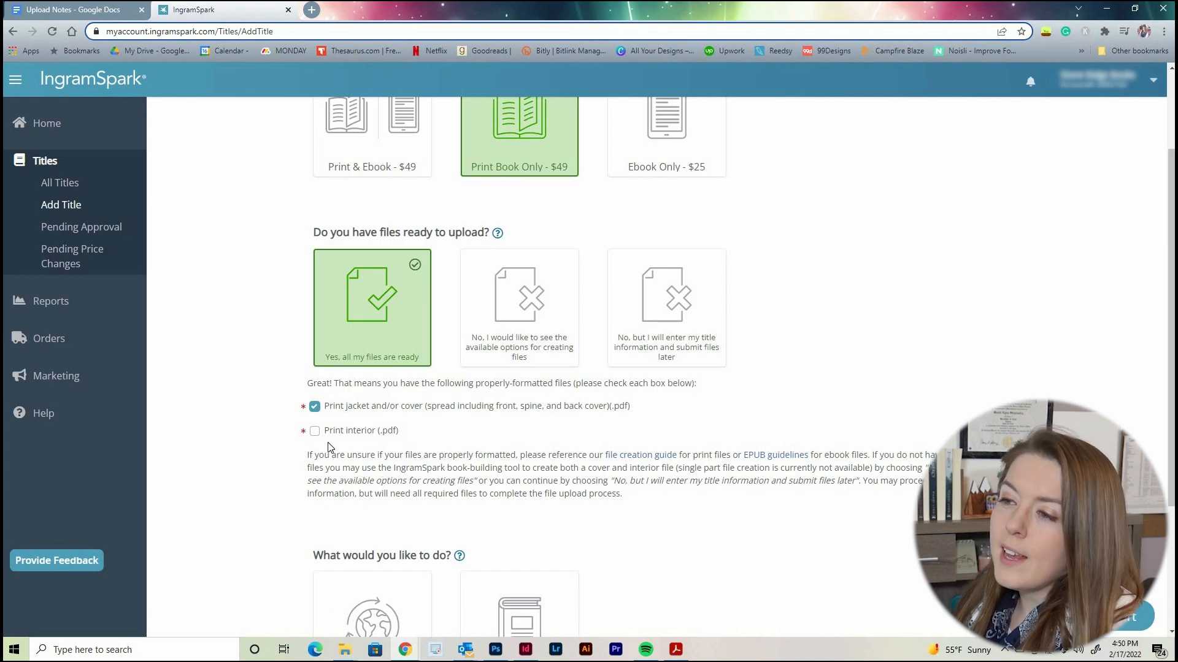
click(314, 431)
- Choose to print, distribute, and sell the book, and continue to the title information form
scroll(675, 512, down, 3)
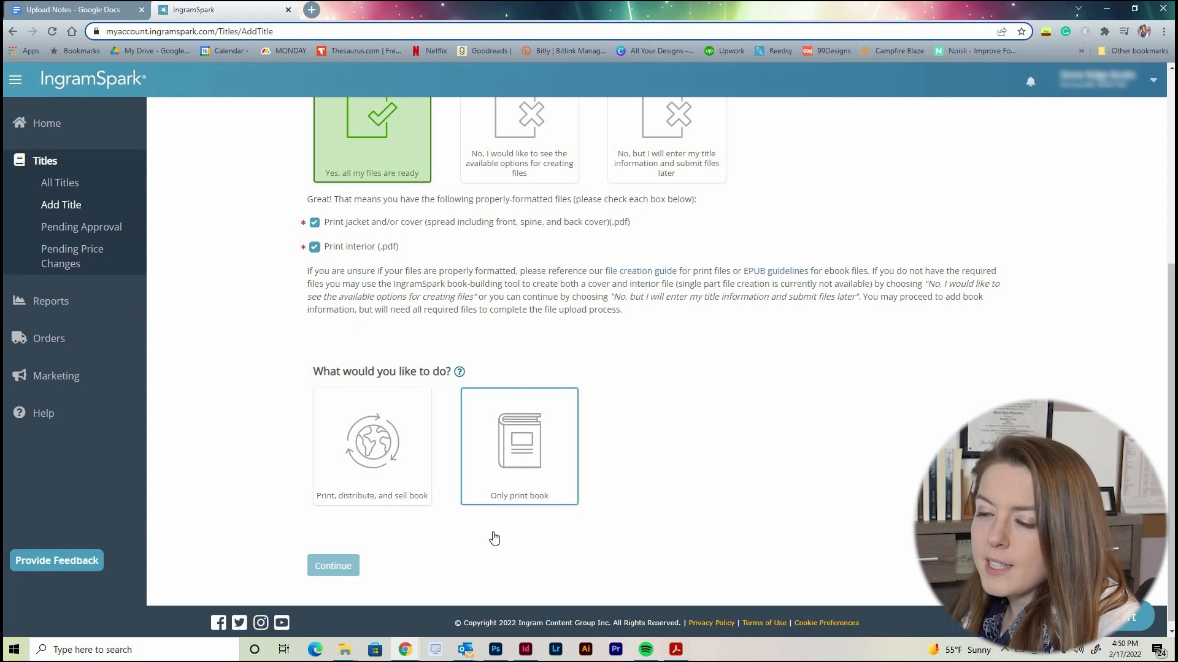
click(376, 436)
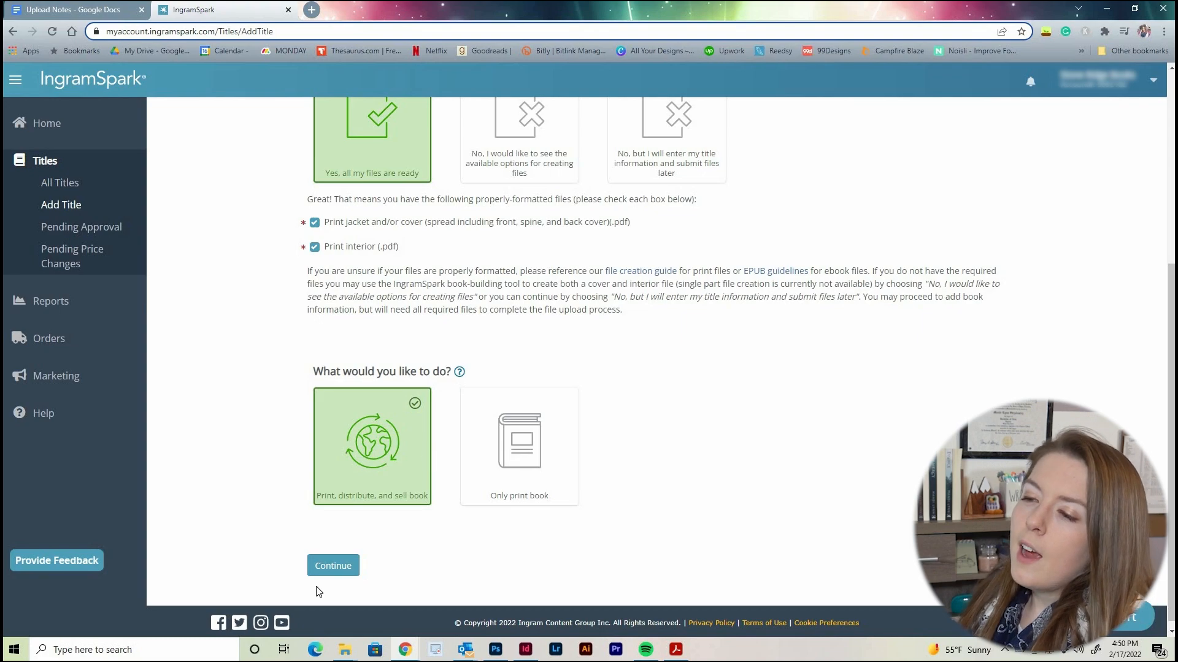
click(334, 565)
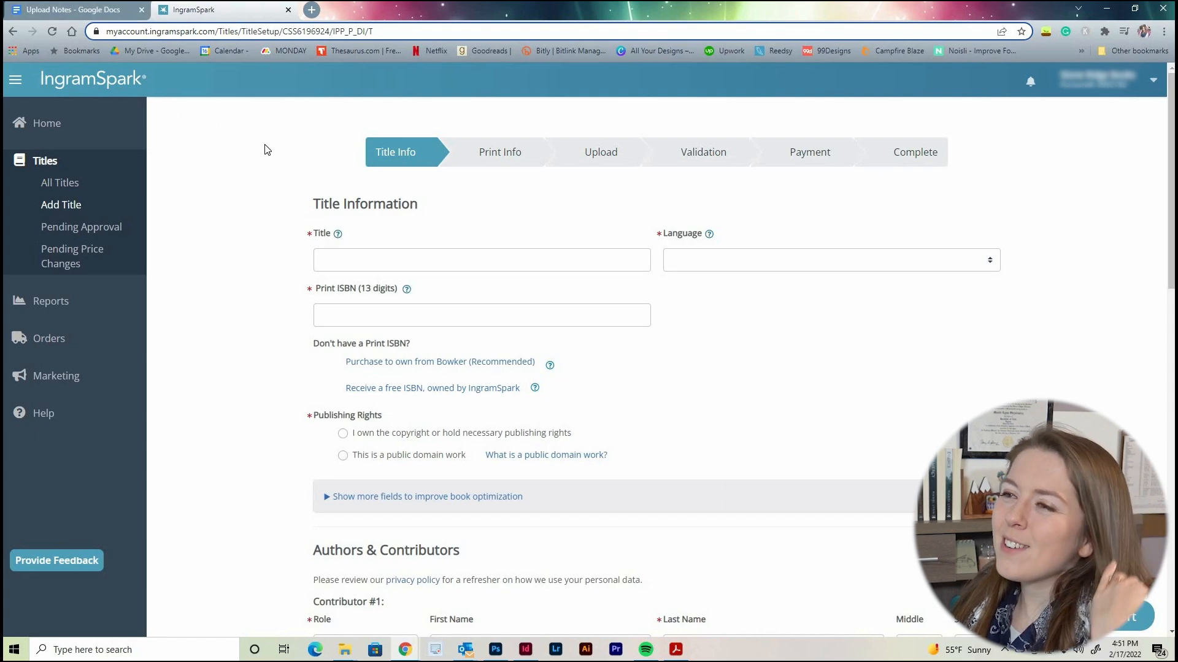
- Enter "Meet Me at the Summit" as the book title and set the language to English
click(369, 263)
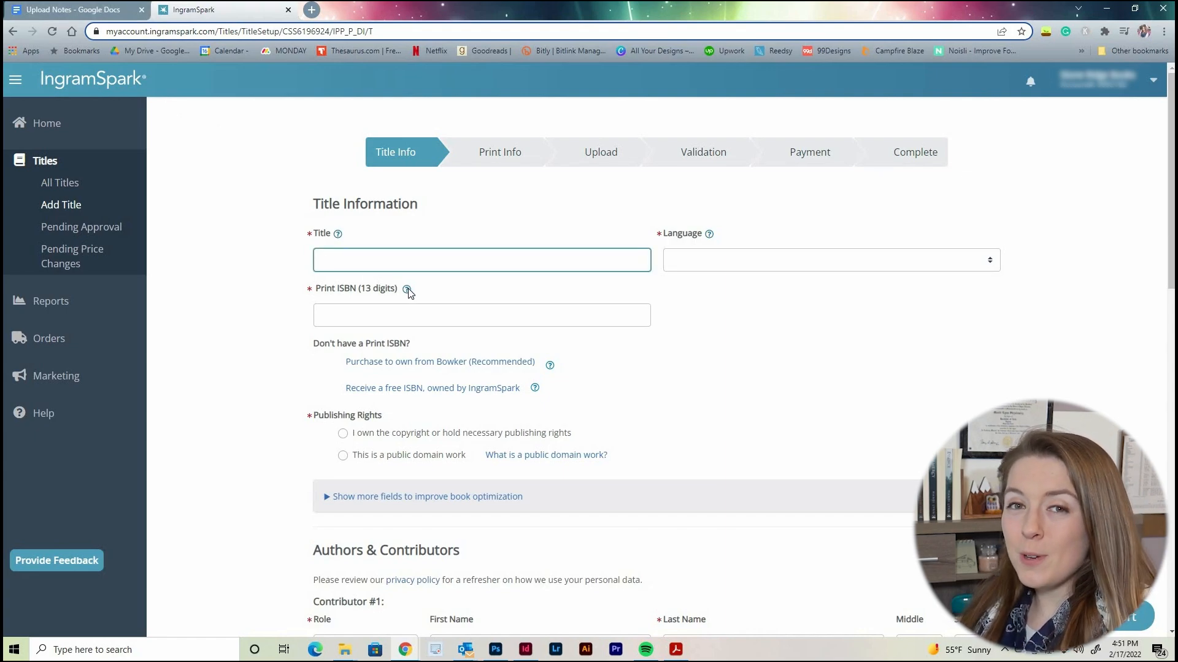
text(Mee)
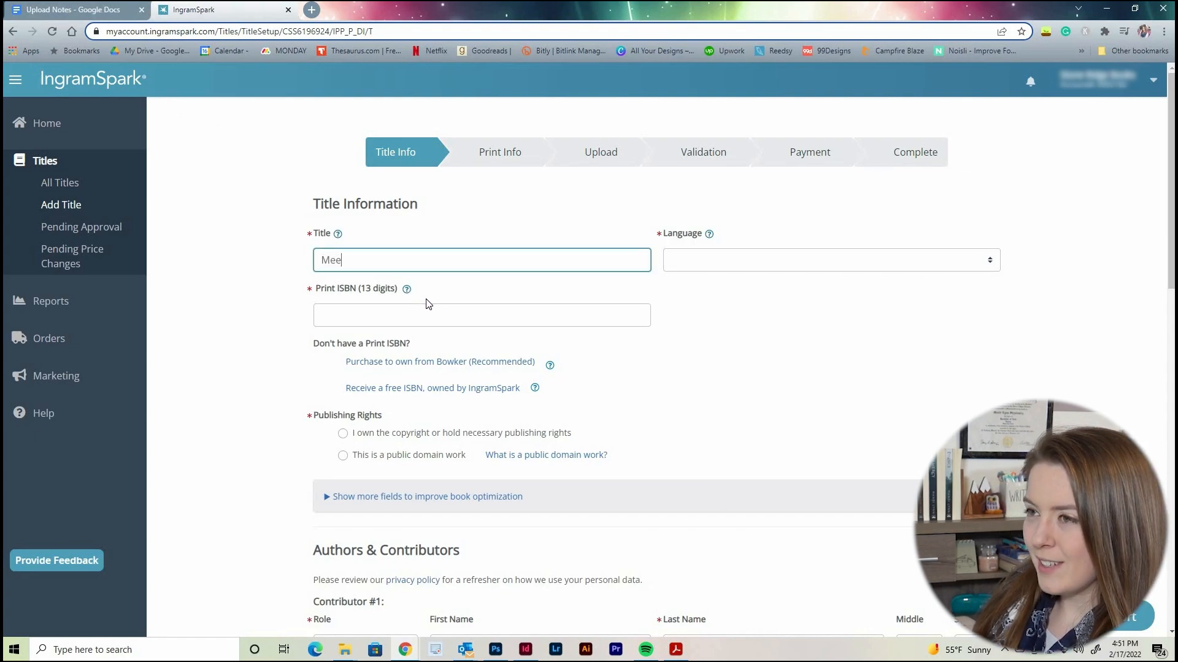
text(t Me at the Summit)
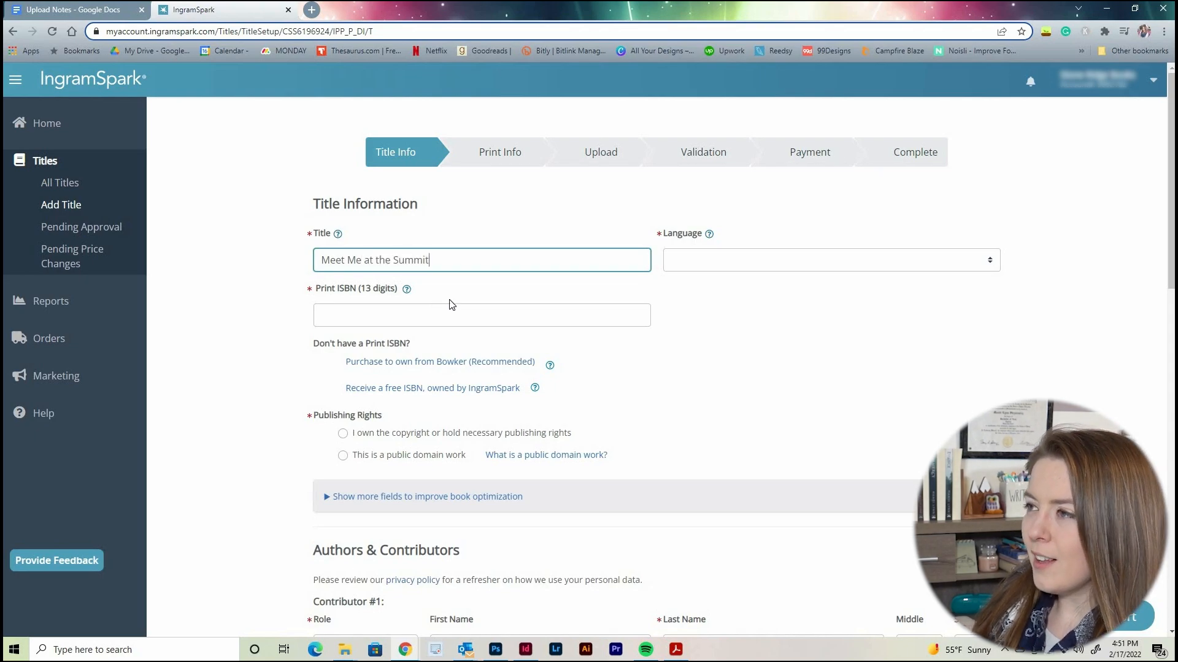
click(747, 263)
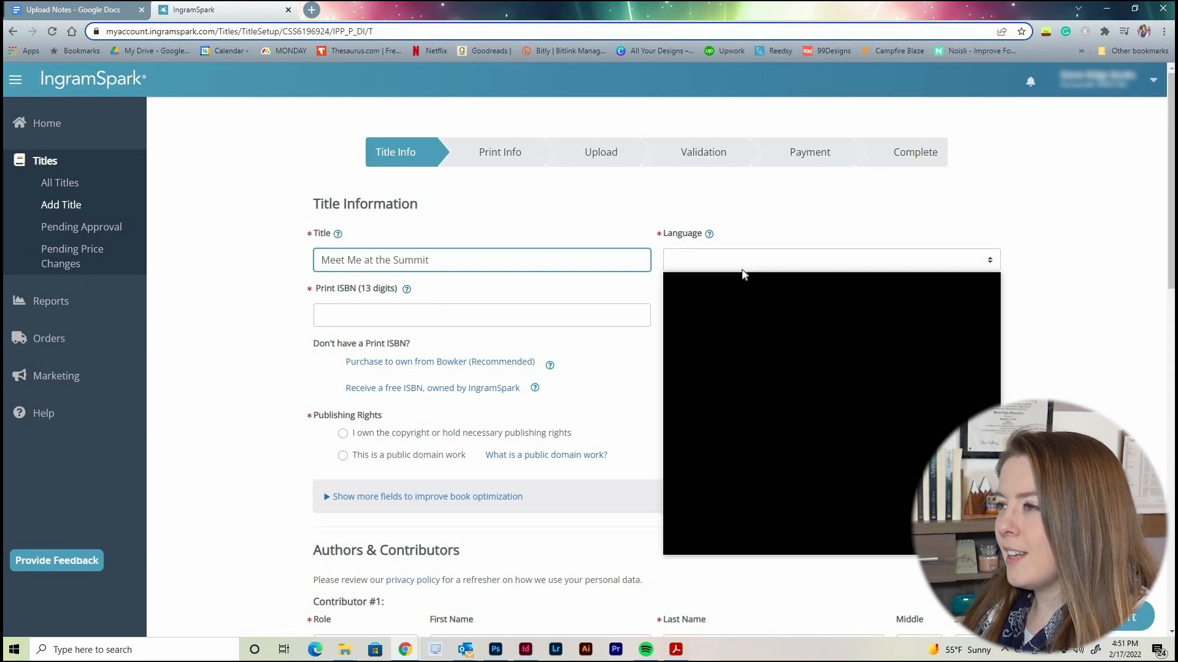
click(726, 291)
- Request the free IngramSpark-owned ISBN for the print book and accept the complimentary ISBN terms
click(452, 344)
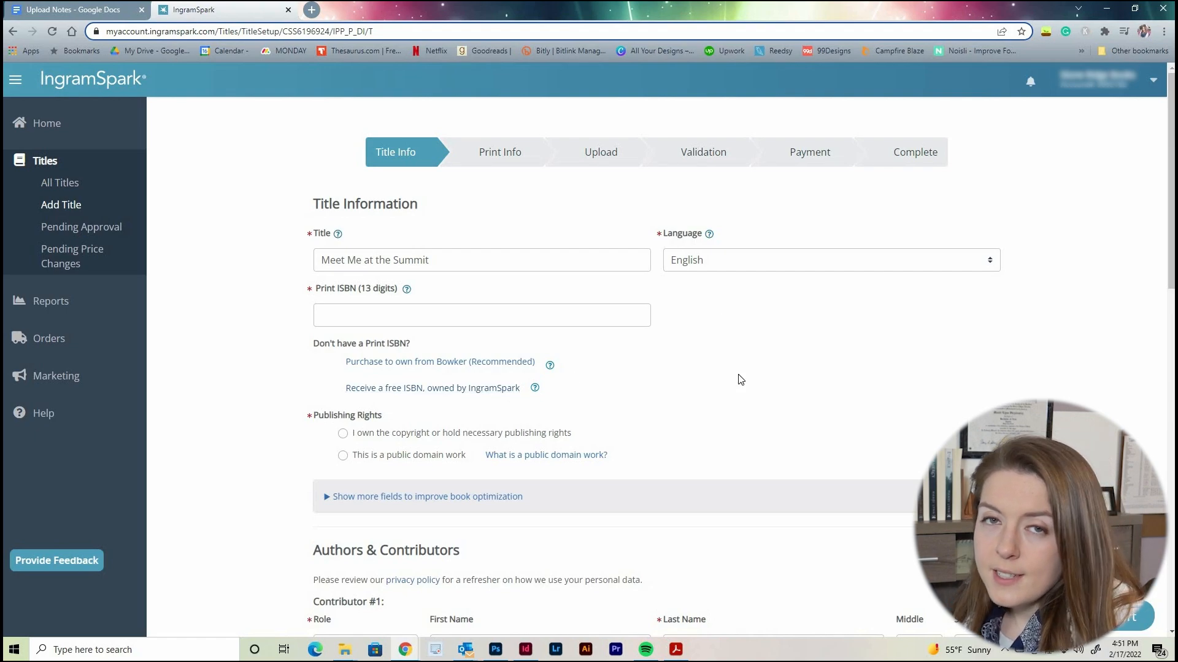
click(434, 388)
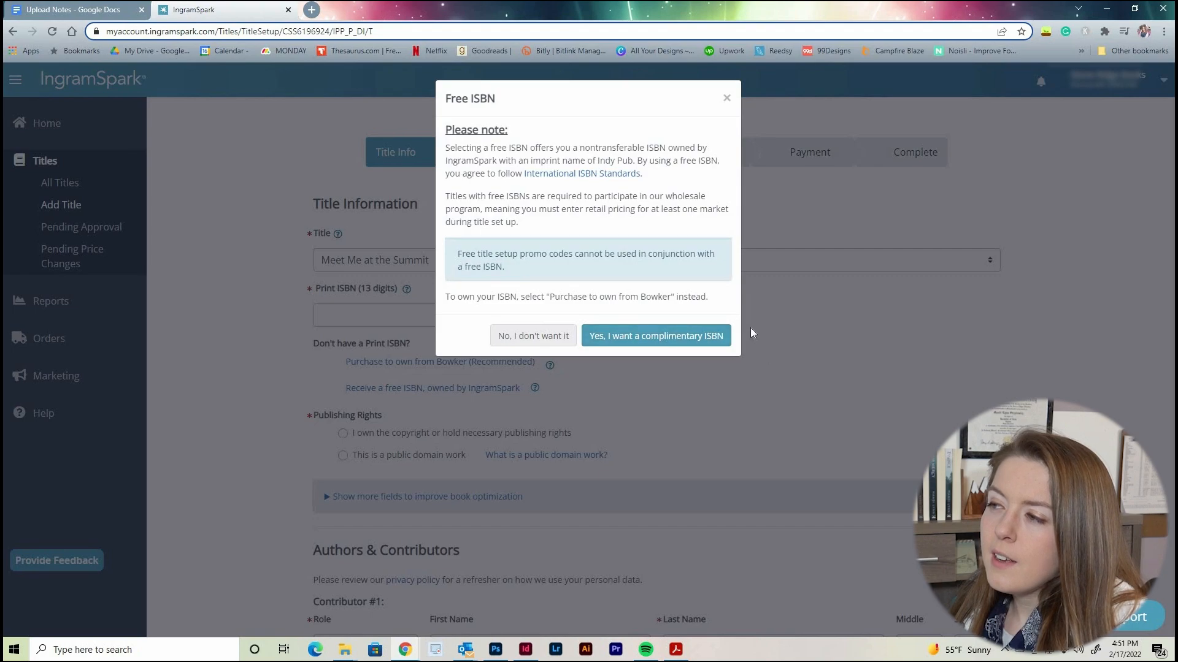
drag(447, 147, 498, 151)
click(459, 147)
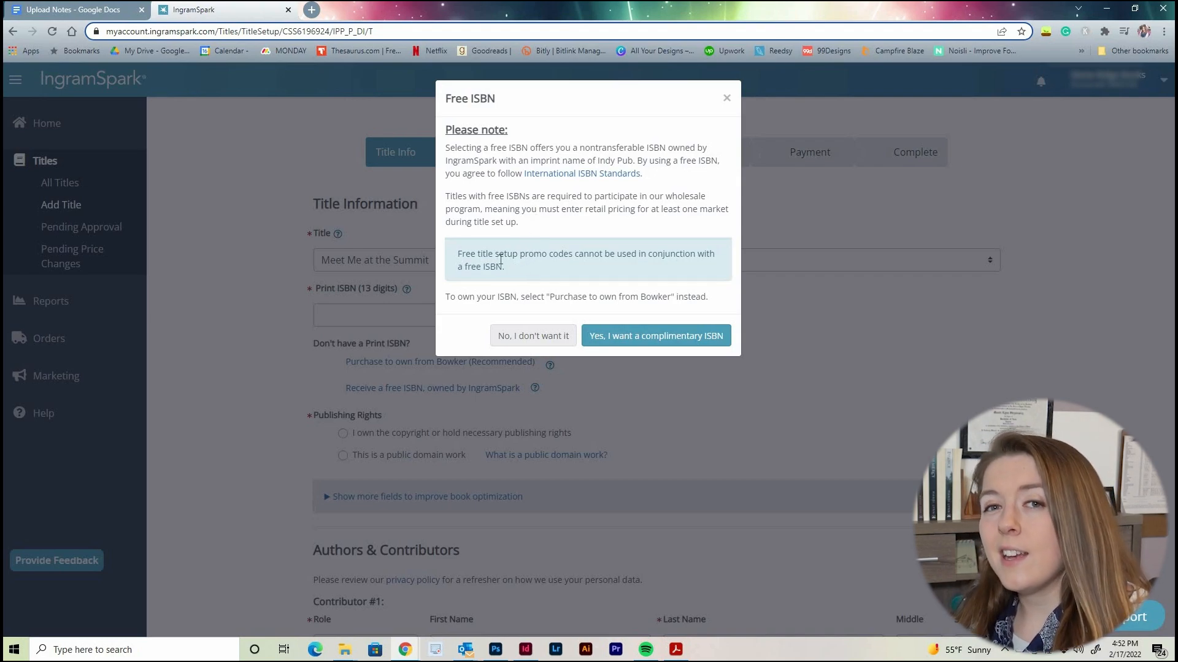
click(645, 341)
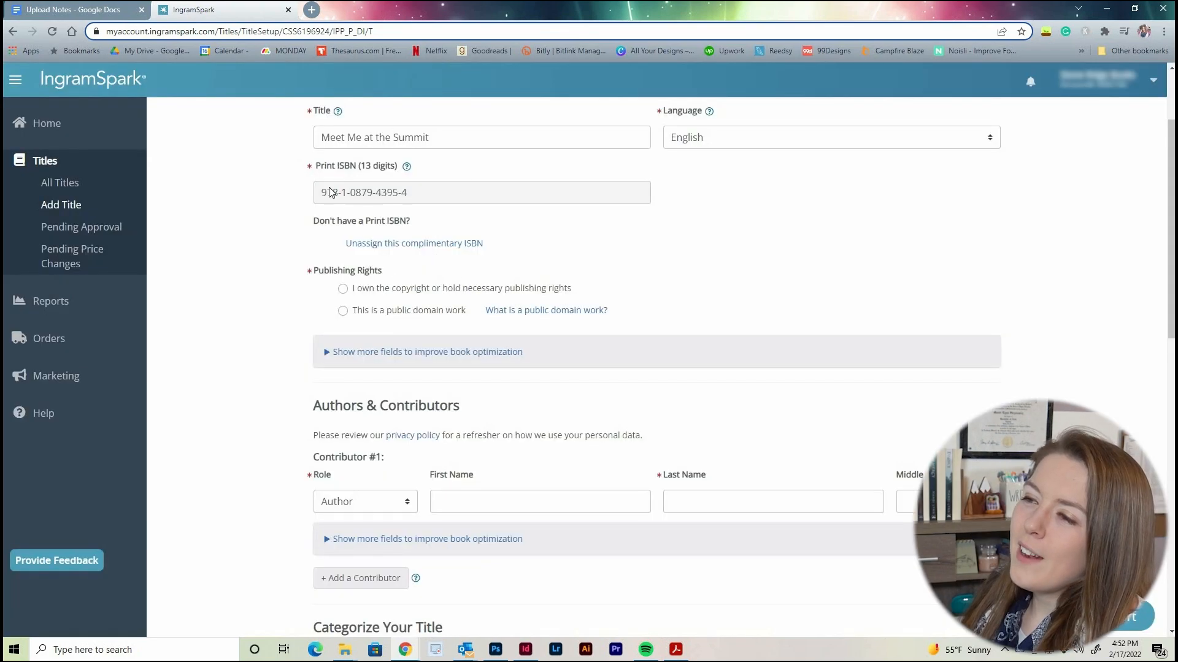
triple_click(451, 197)
click(554, 238)
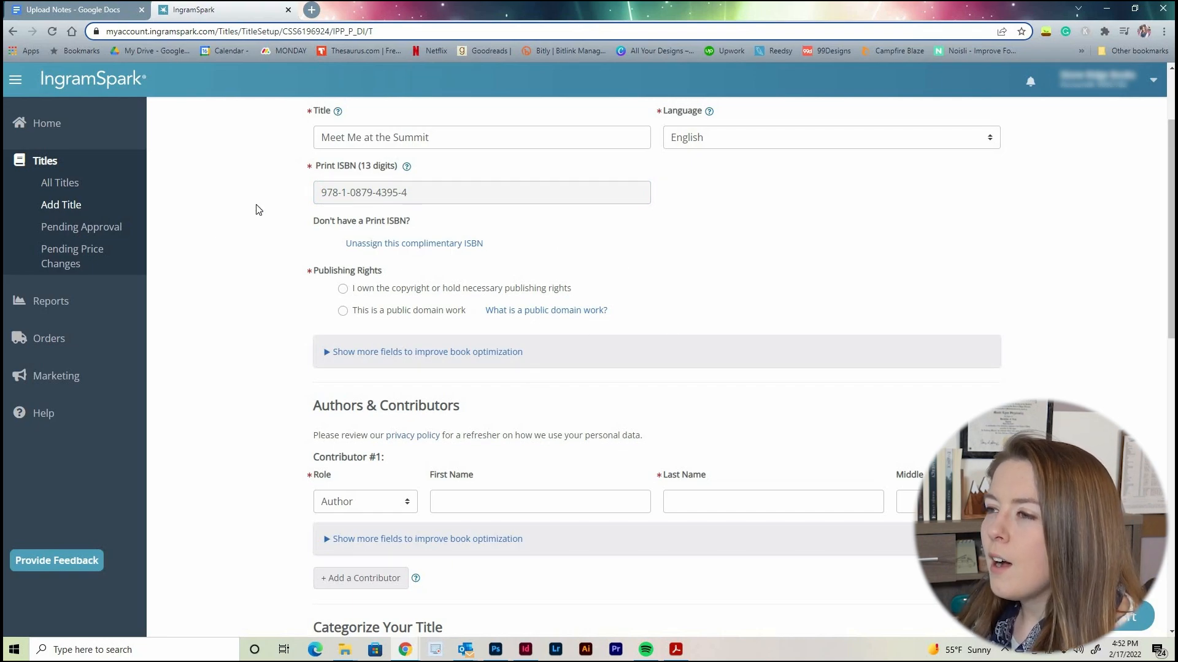
- Declare ownership of the copyright or publishing rights and confirm that the title includes none of the listed restricted content
click(398, 289)
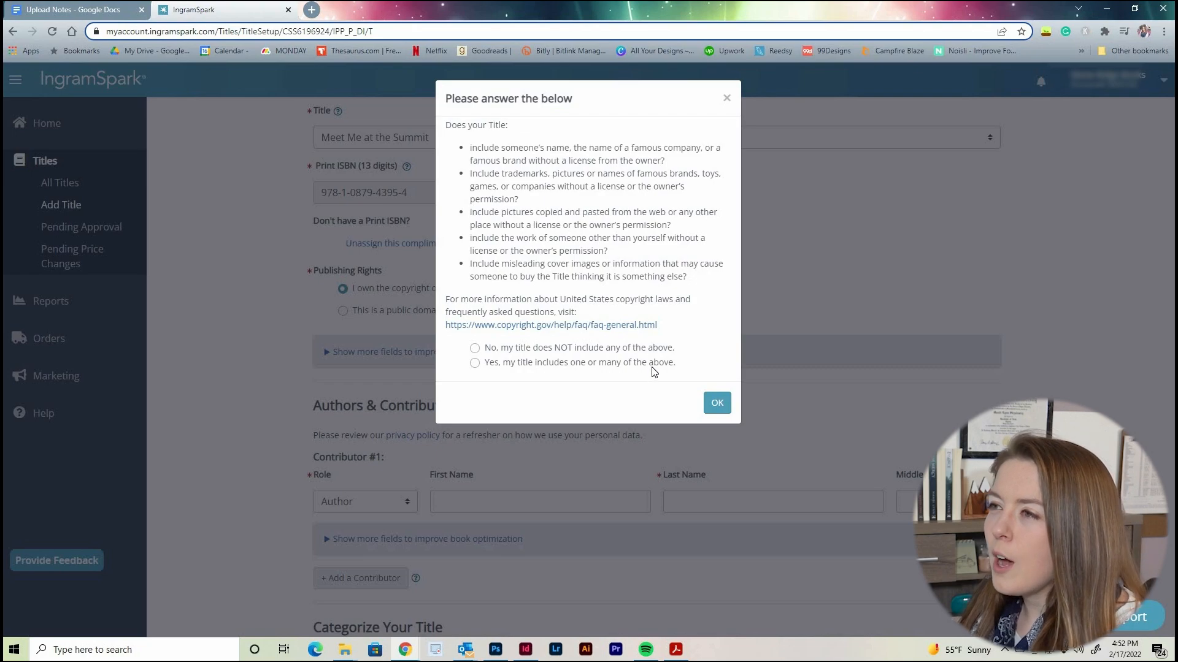
drag(471, 147, 520, 200)
drag(709, 263, 693, 277)
click(694, 280)
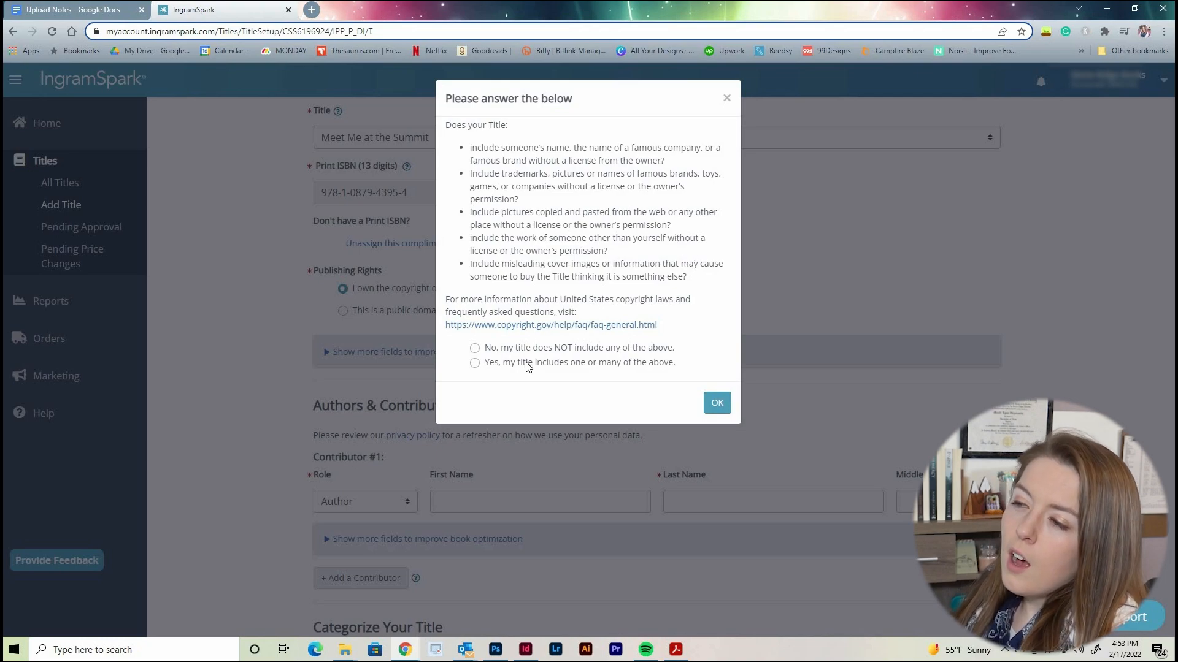
click(539, 350)
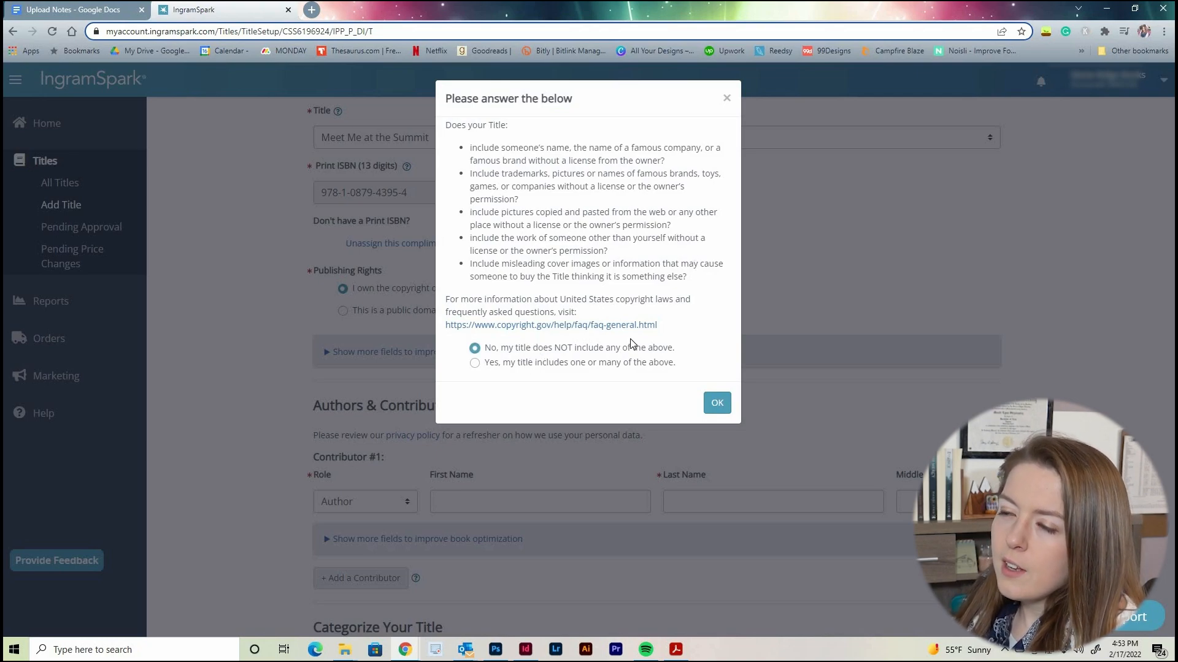
click(717, 404)
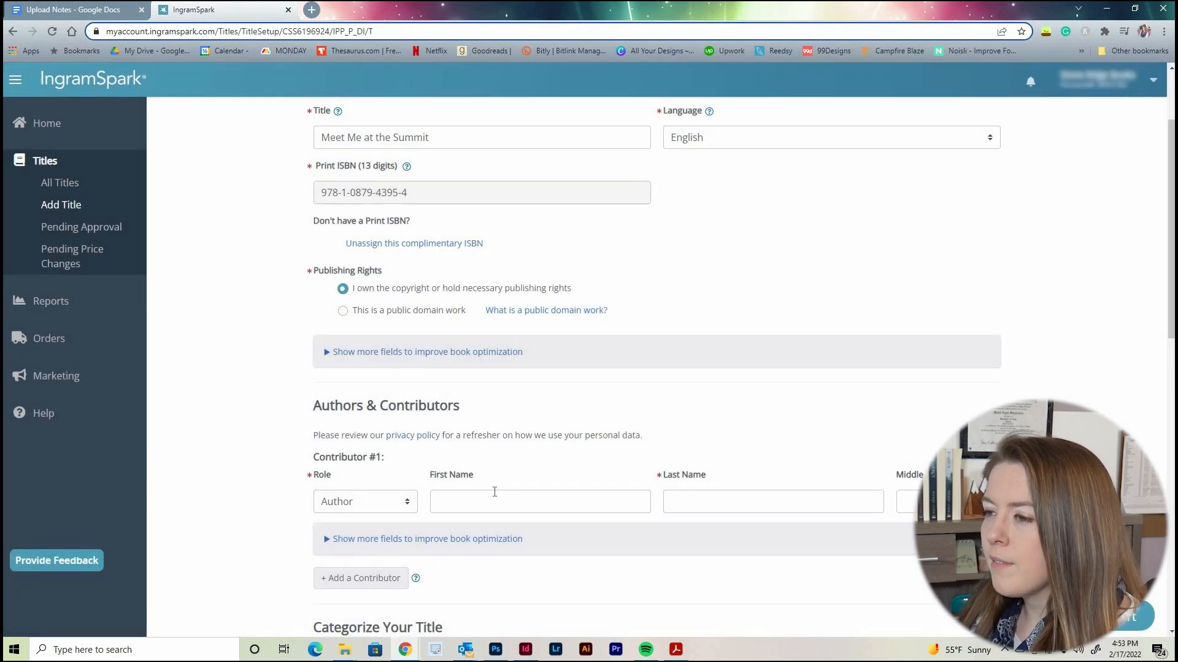
- Enter the author's first and last name for Contributor #1
scroll(490, 485, down, 1)
scroll(486, 434, down, 2)
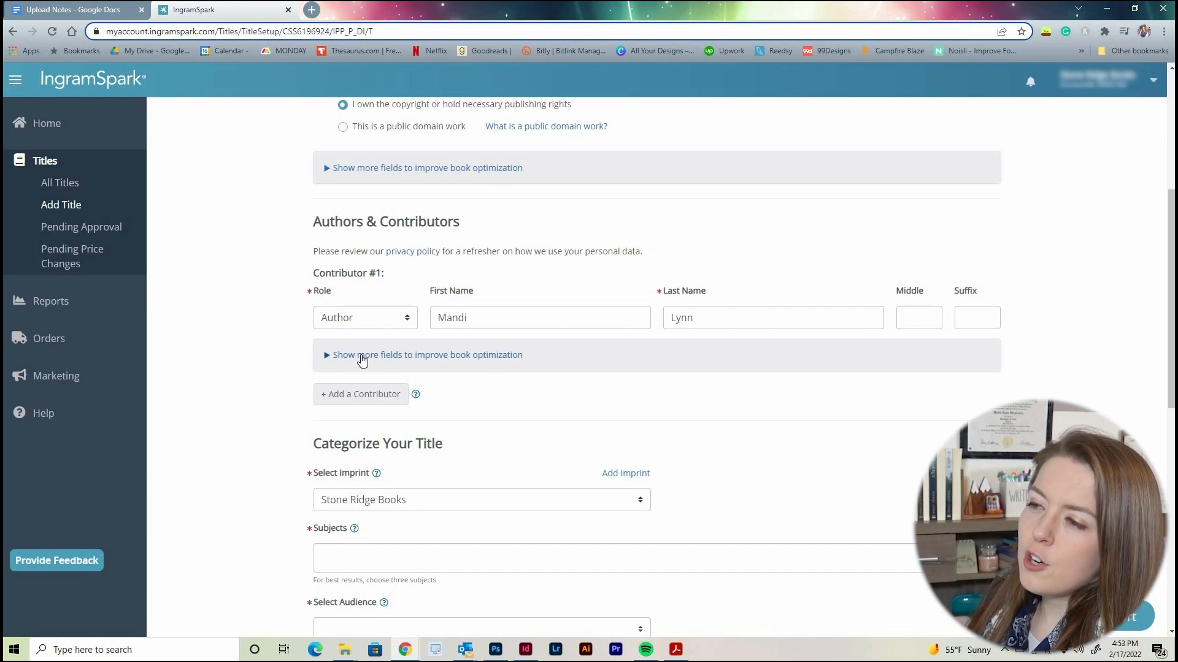
- Expand the optional fields for Contributor #1, review the location, biography, prior work and affiliations entries, and collapse them again
click(361, 356)
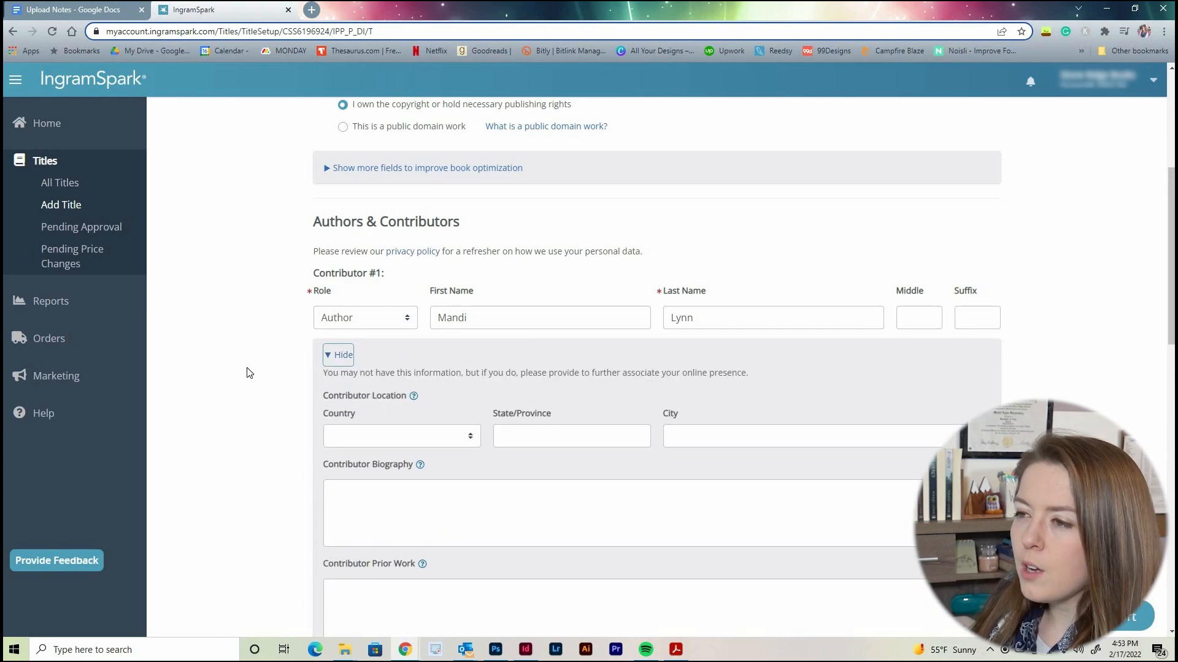
scroll(245, 371, down, 2)
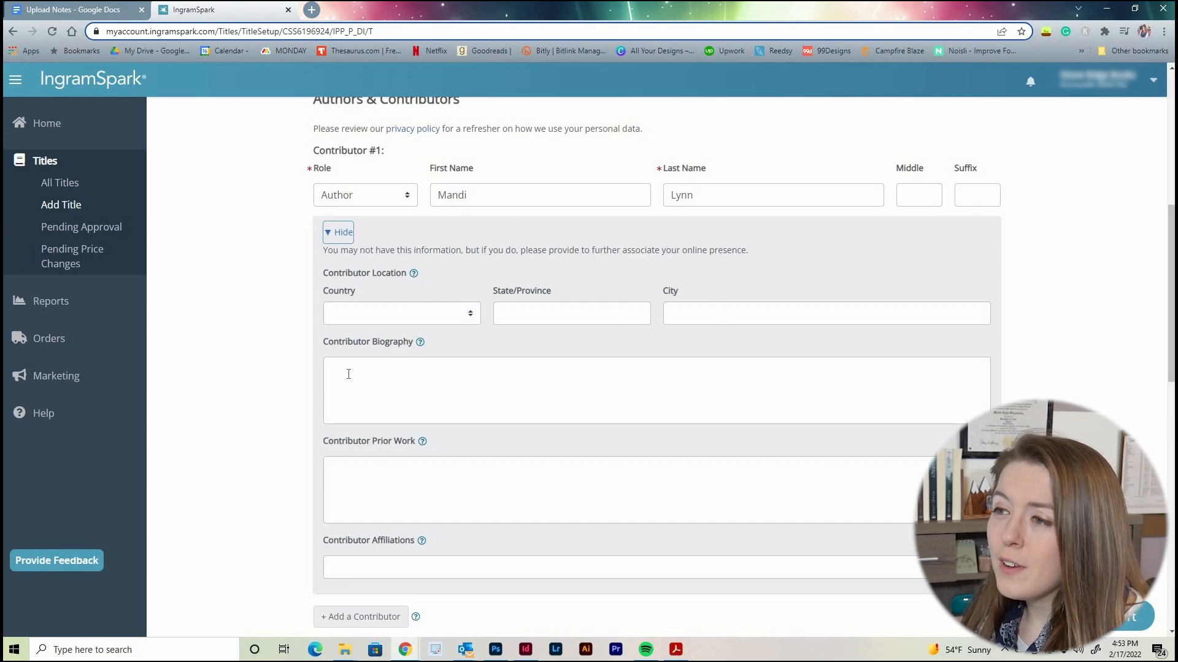
scroll(366, 411, down, 1)
click(364, 408)
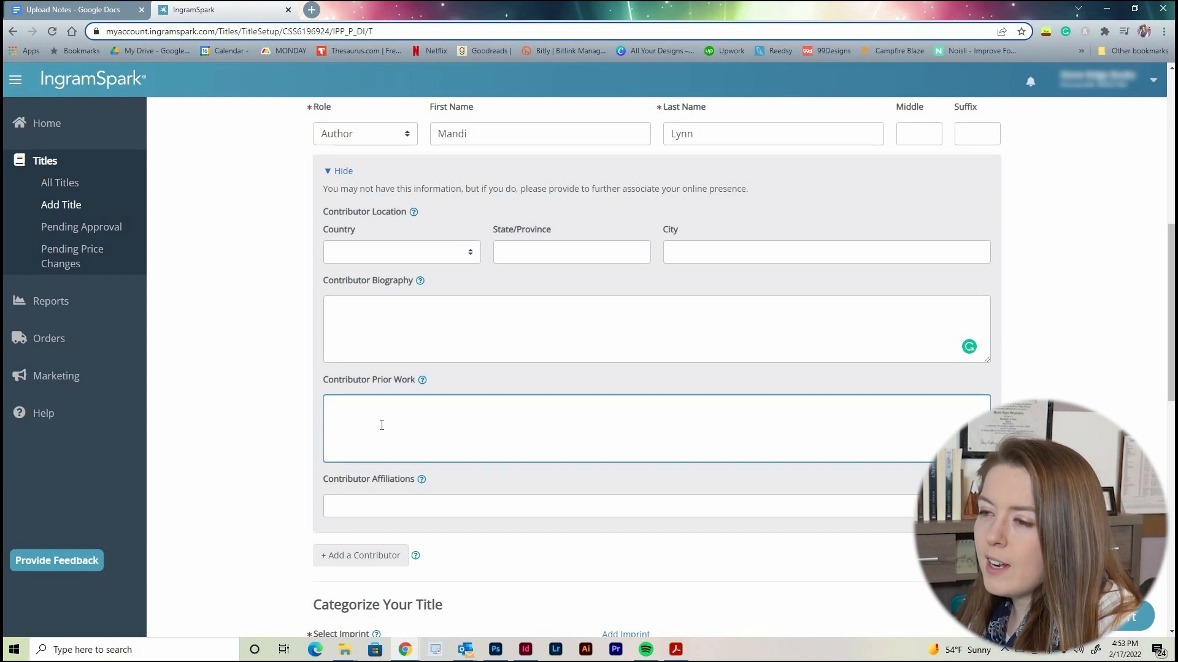
scroll(356, 366, up, 1)
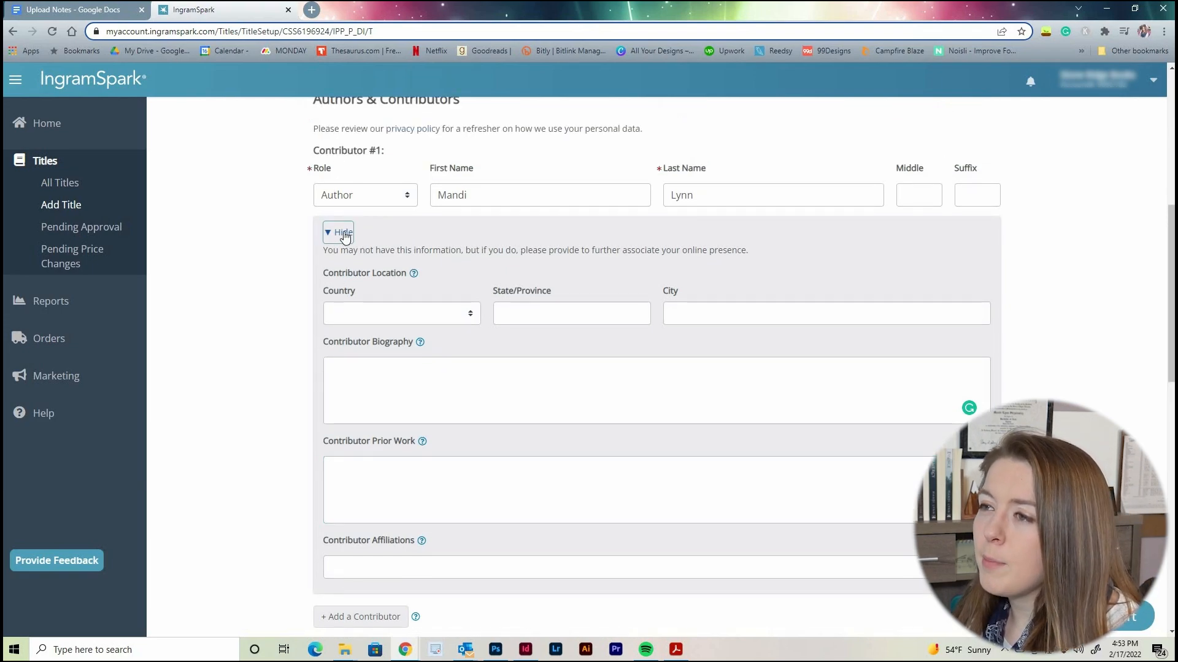
click(340, 231)
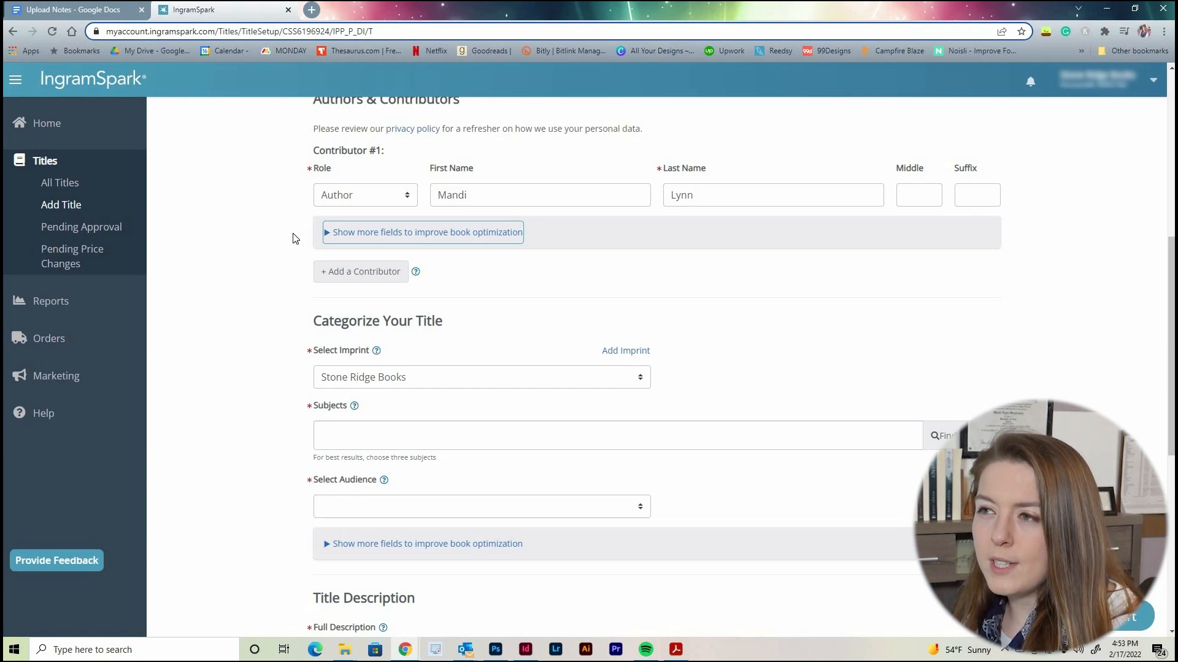
- Select Stone Ridge Books as the imprint for the title
scroll(298, 230, down, 2)
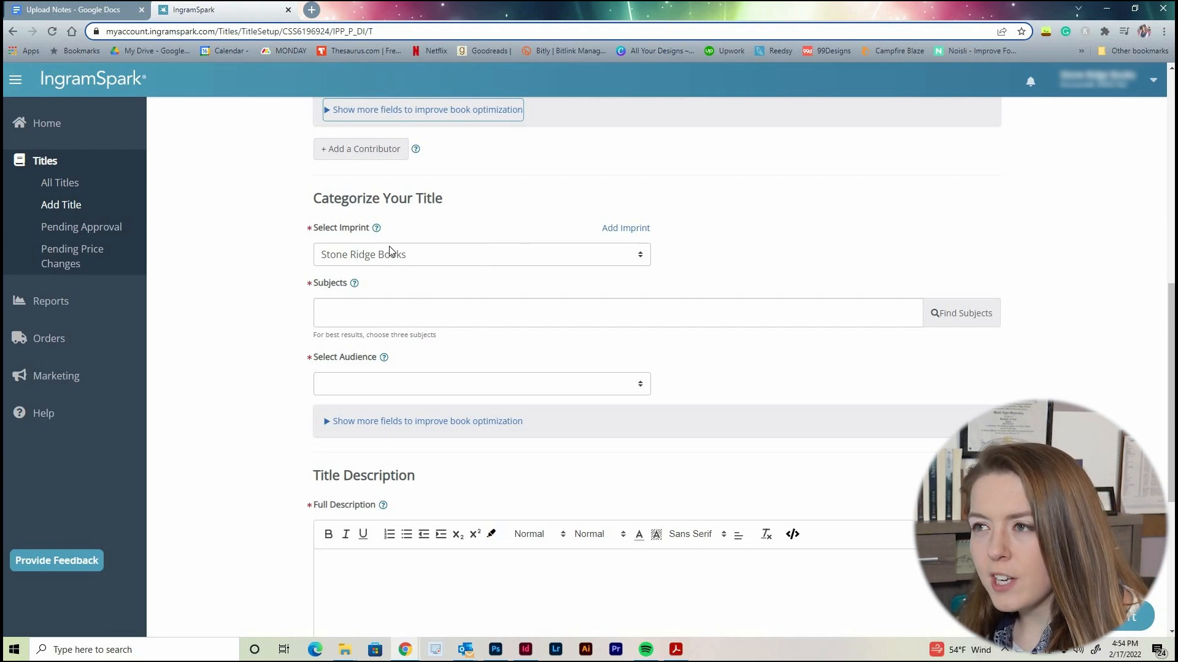
click(466, 257)
click(468, 250)
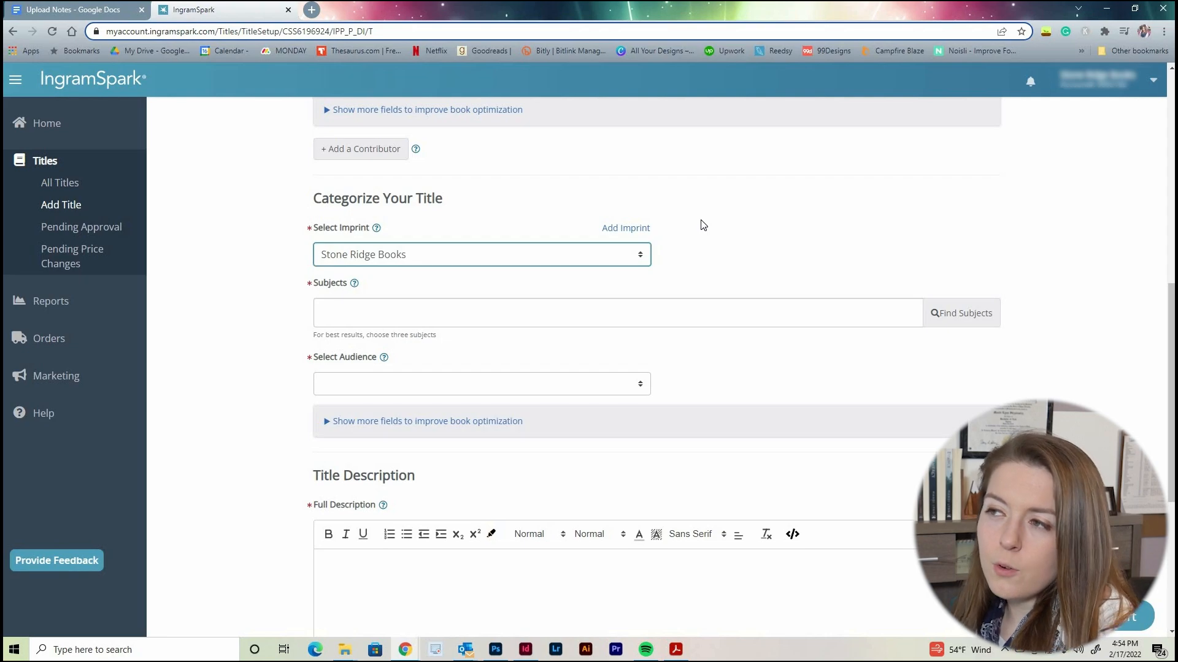
click(673, 253)
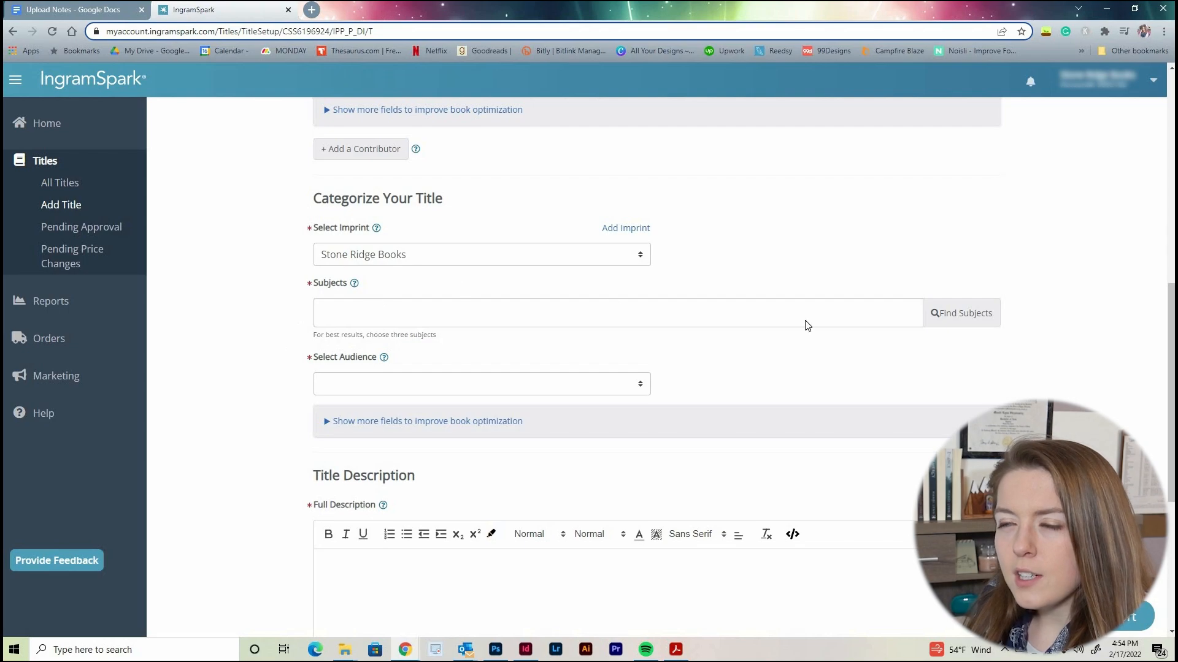
- Switch to the Upload Notes document in Google Docs and review the prepared keywords, categories and book description
click(73, 9)
drag(368, 208, 525, 337)
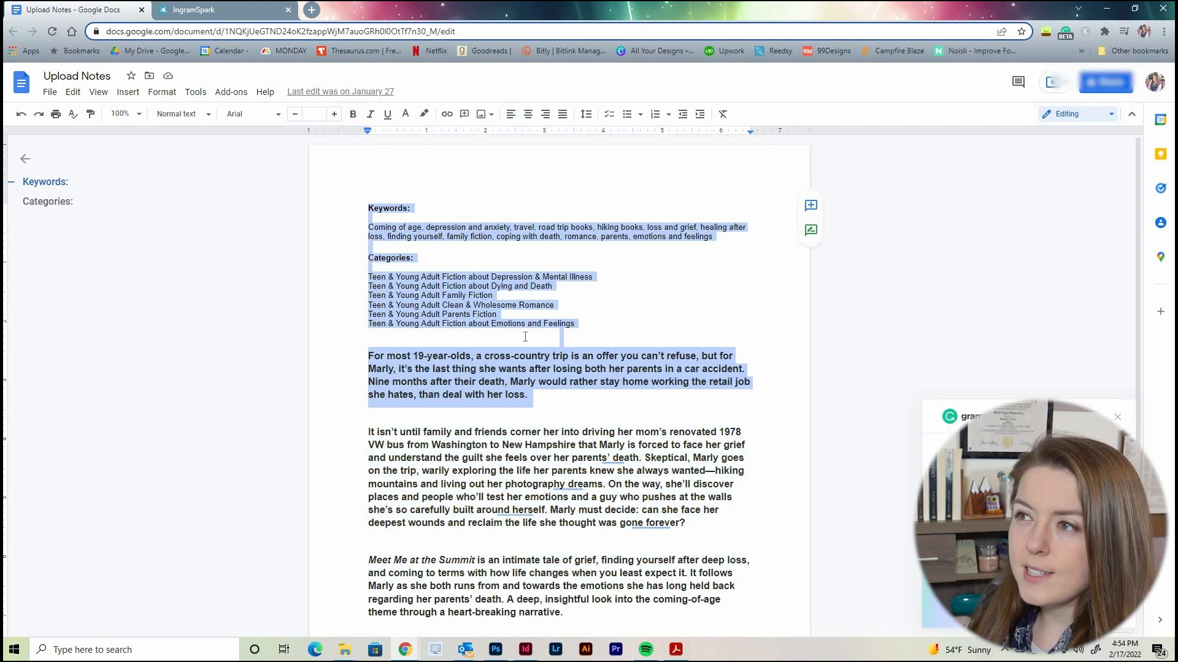
click(601, 369)
drag(368, 249, 442, 258)
drag(363, 208, 477, 217)
drag(368, 356, 587, 599)
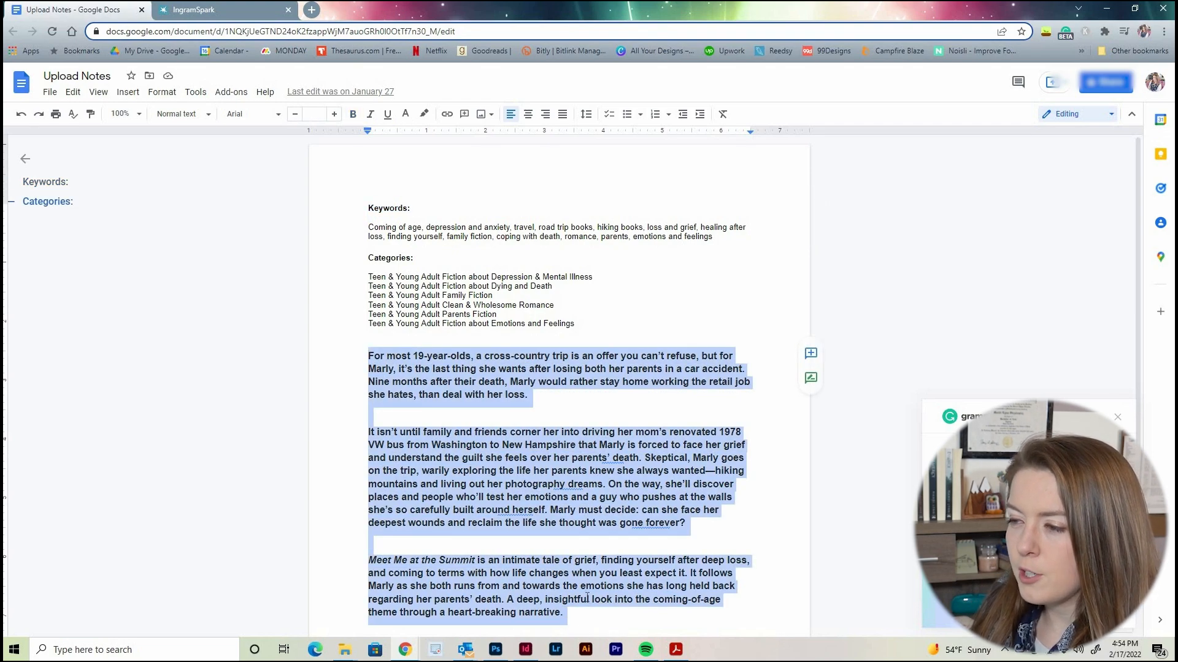
click(587, 598)
click(236, 17)
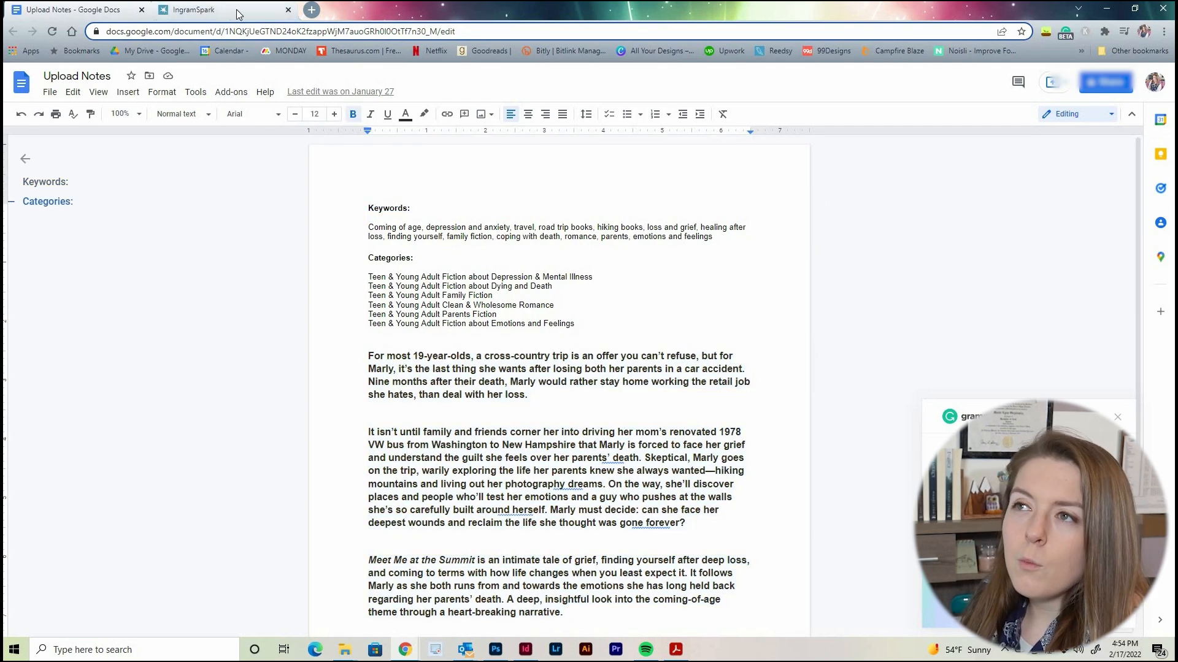
click(96, 18)
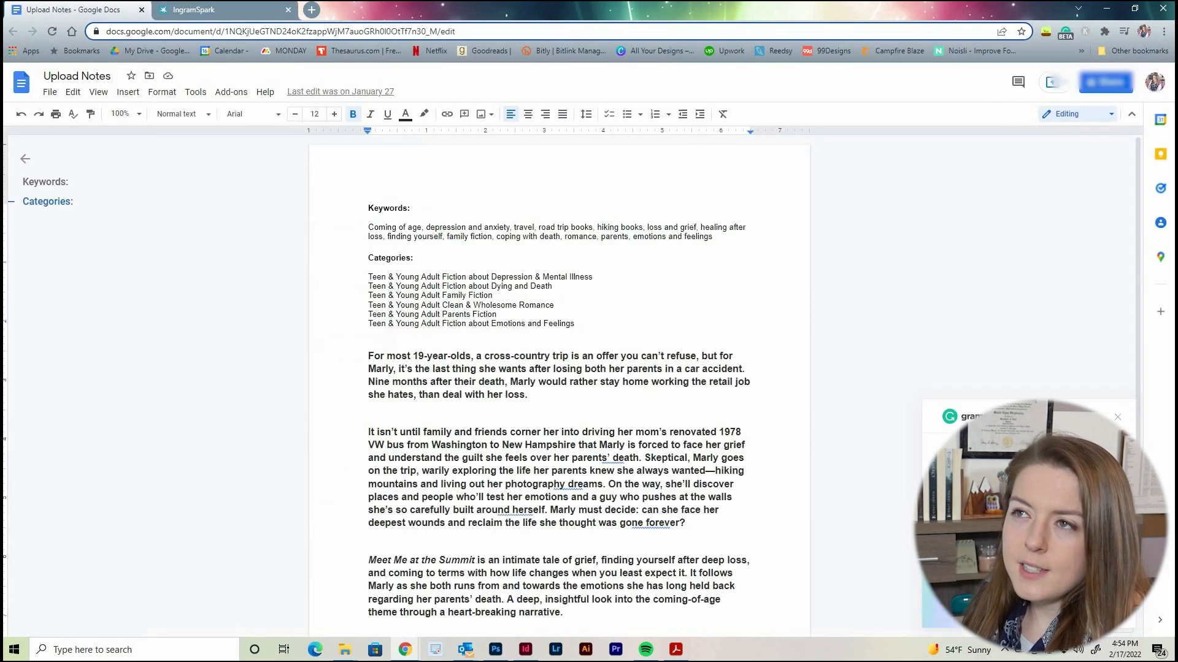
- Return to IngramSpark and add the subject YOUNG ADULT FICTION / Coming of Age to the title
click(207, 14)
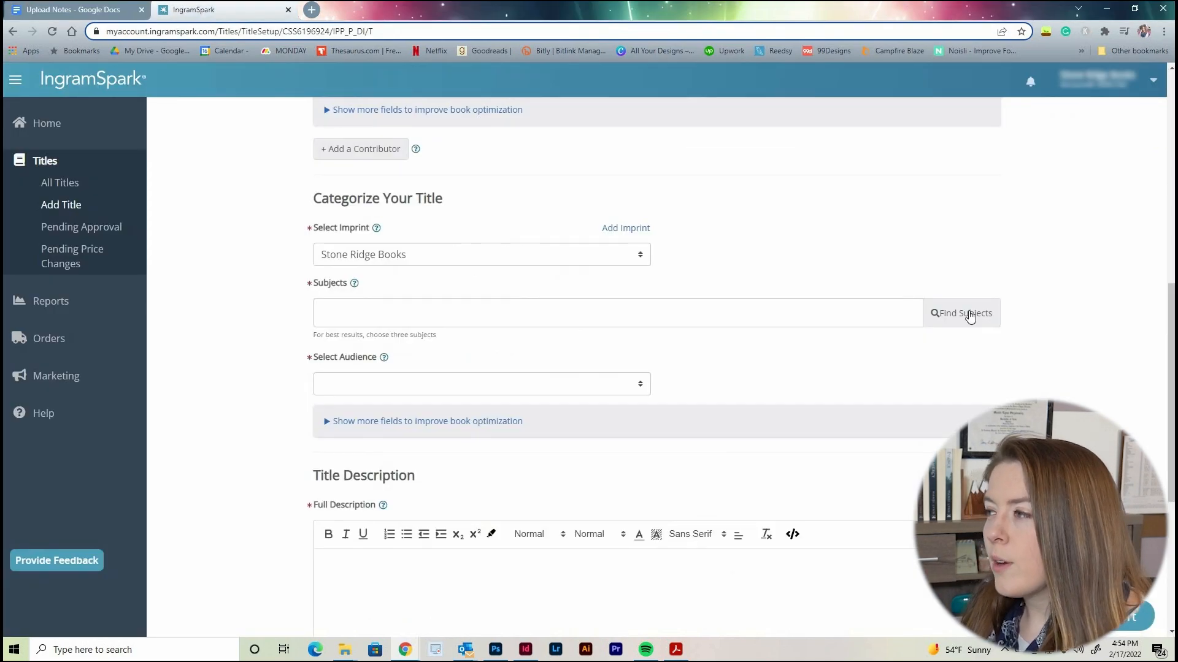
click(944, 314)
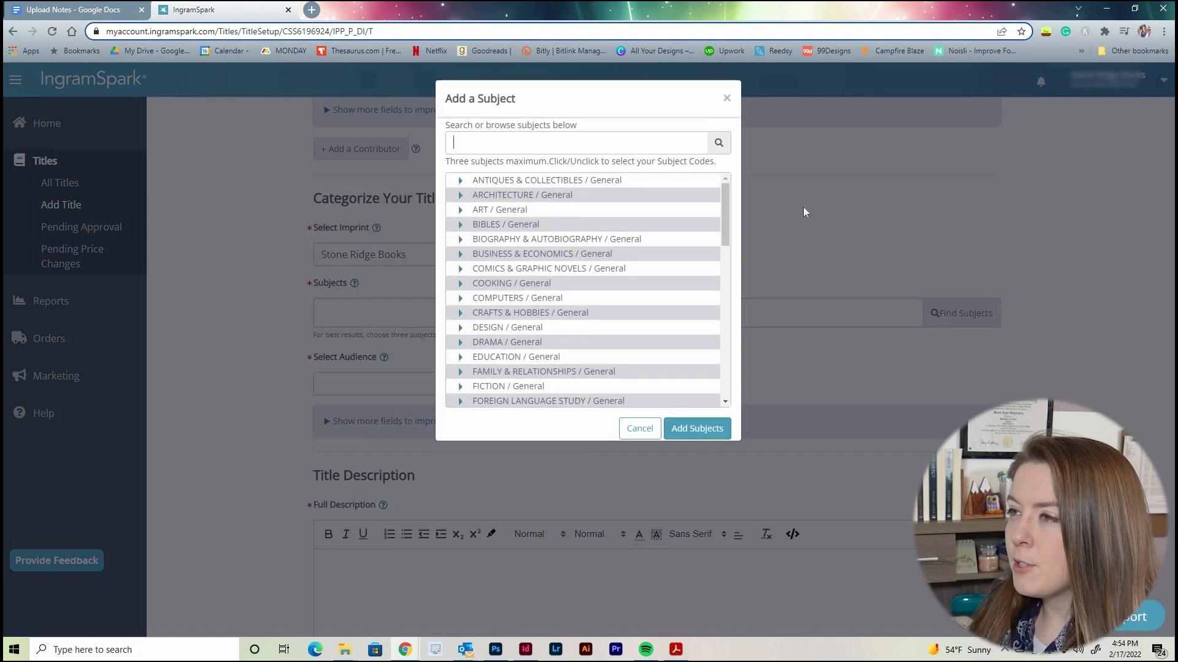
drag(723, 200, 749, 333)
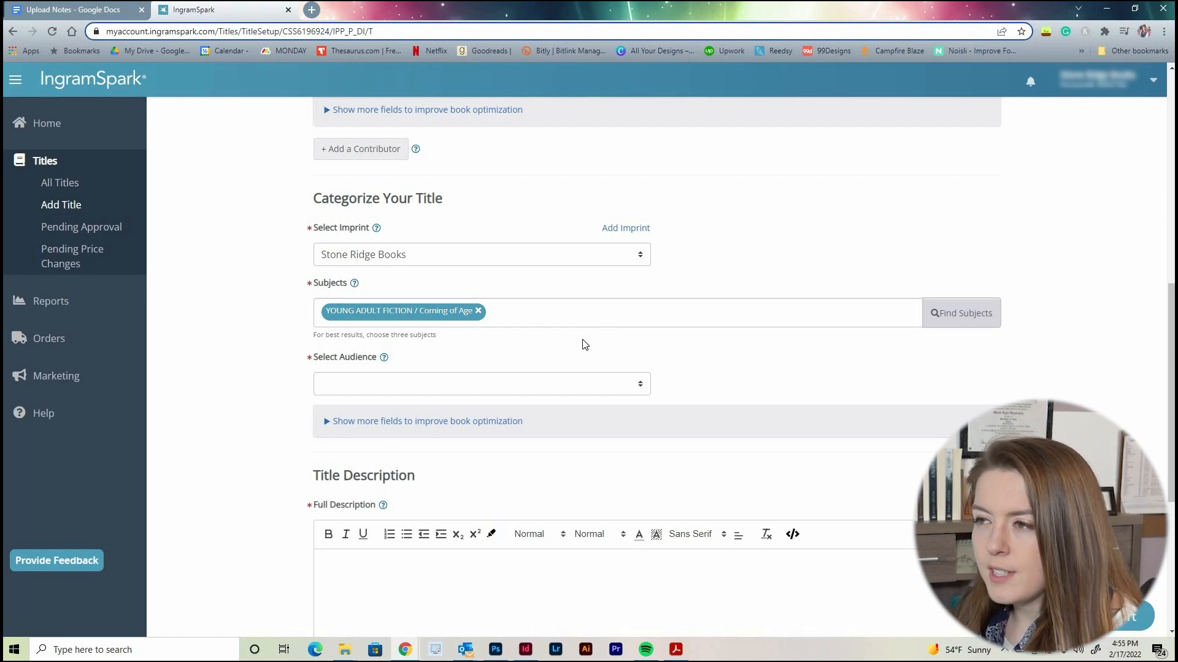
- Set the audience to Young Adult (Child 13-18) with an age range of 13 to 18
click(465, 386)
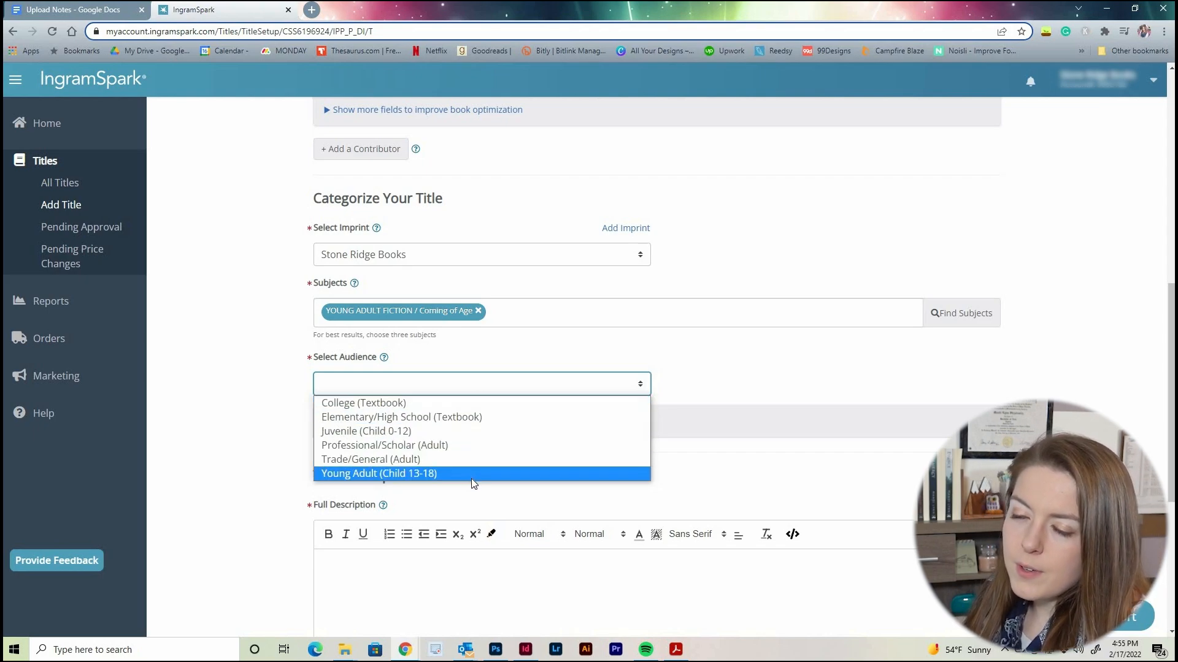
click(454, 476)
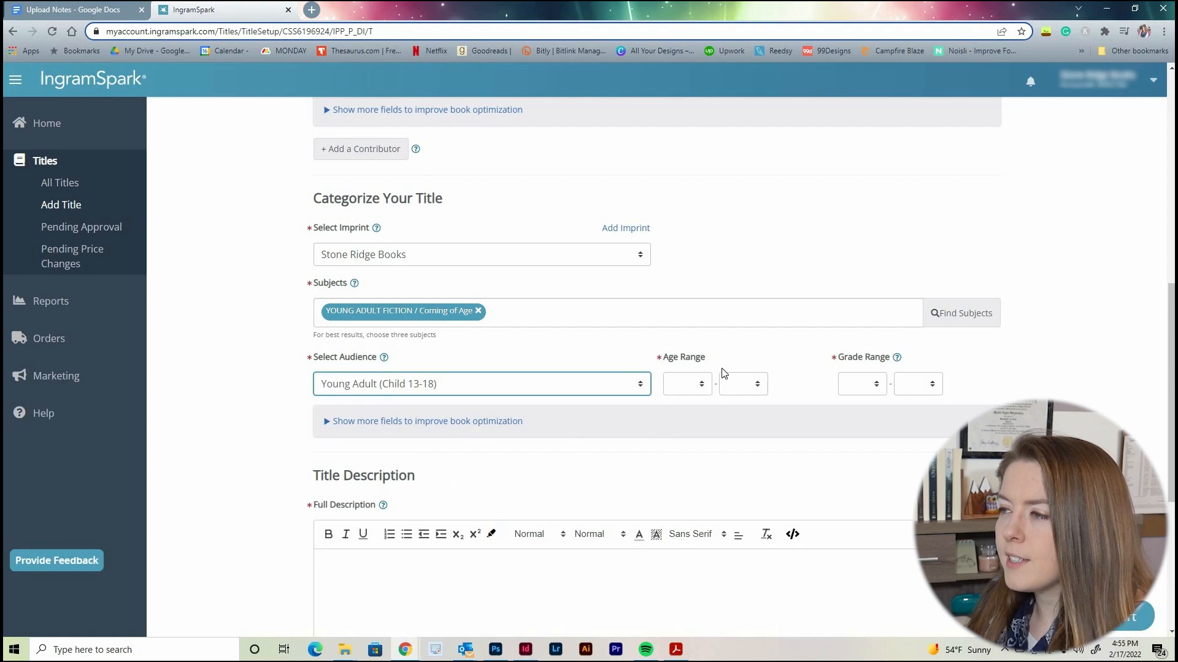
click(698, 391)
click(680, 402)
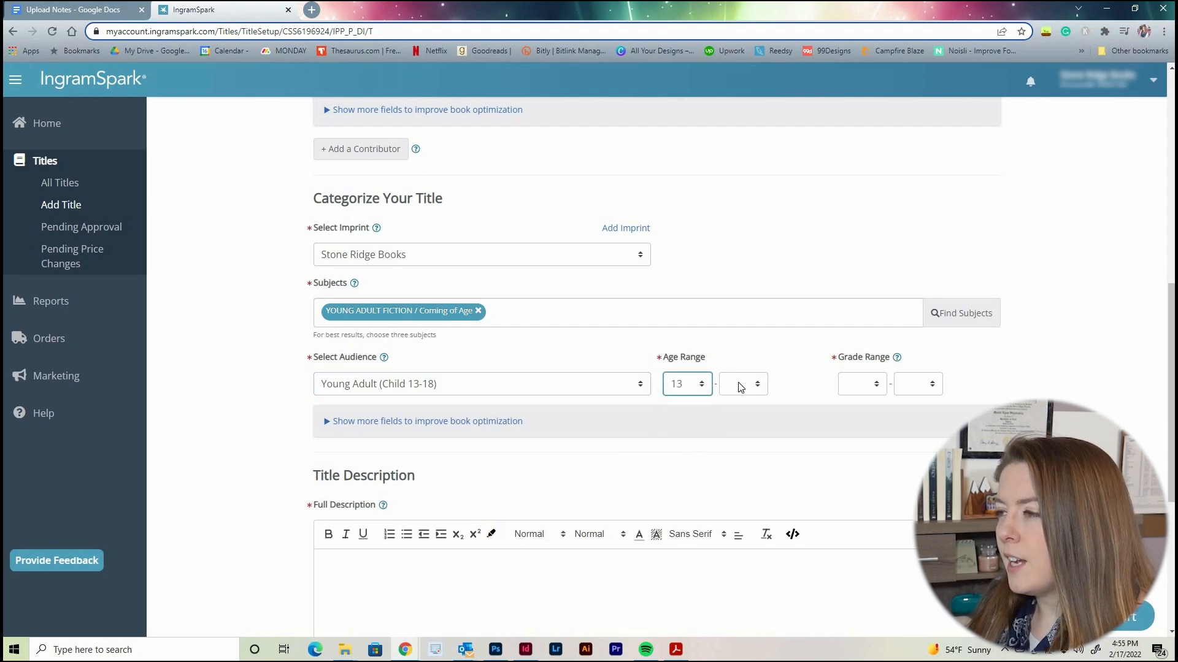
click(742, 384)
click(732, 474)
- Set the title's grade range from 7 to 12
click(862, 384)
click(865, 403)
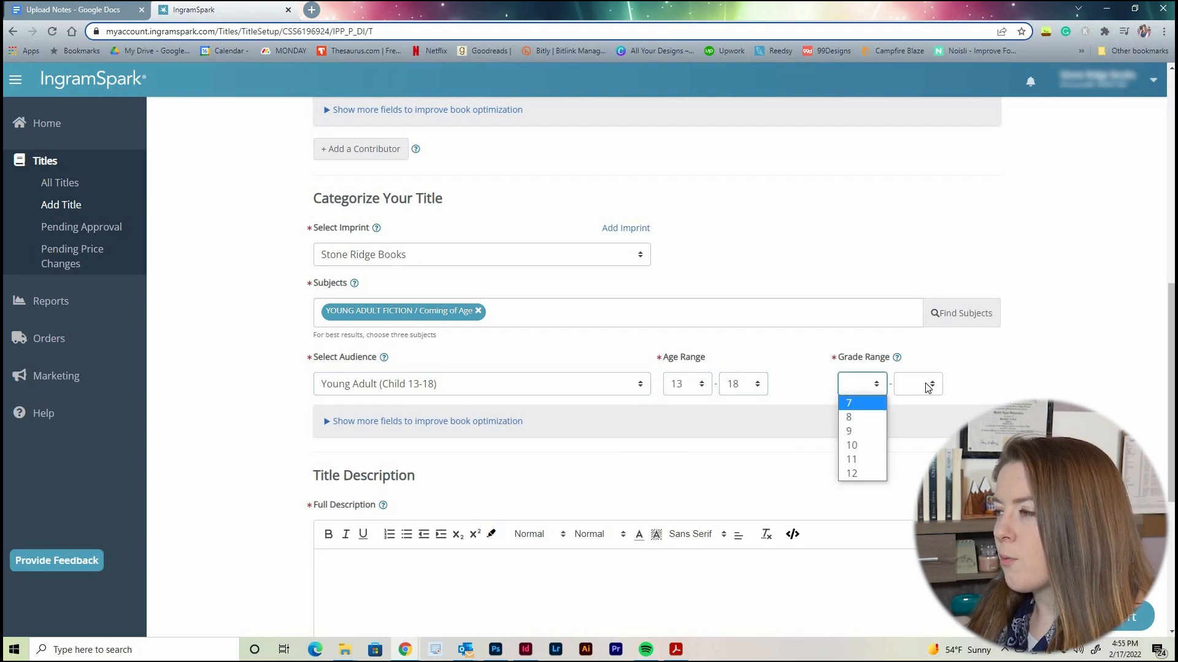
click(923, 384)
click(920, 472)
- Expand the optional categorization fields, review the regional subject, Thema subjects, table of contents and review quotes entries, and collapse them again
click(380, 421)
scroll(259, 414, down, 3)
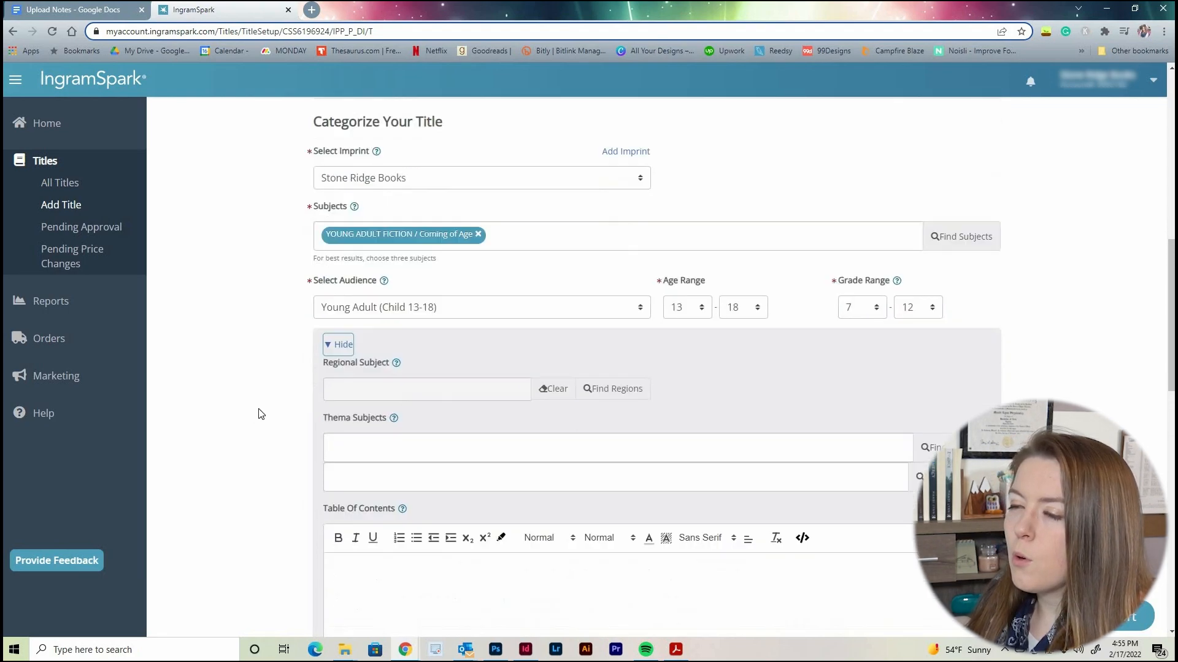
scroll(258, 414, down, 5)
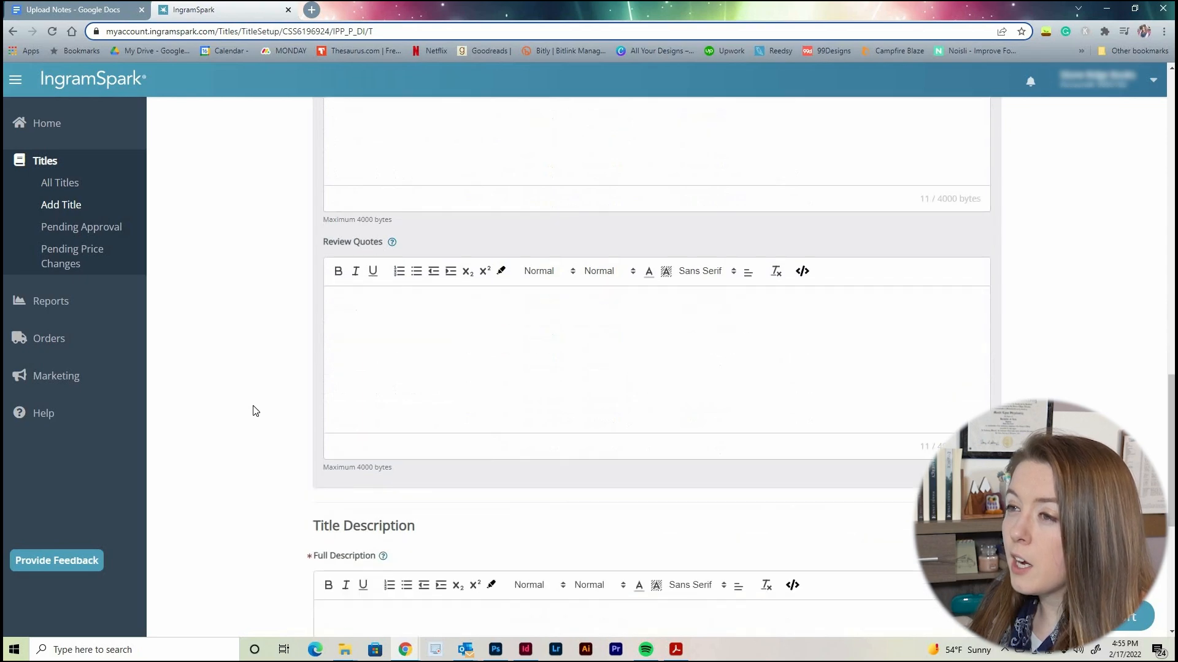
scroll(254, 408, up, 7)
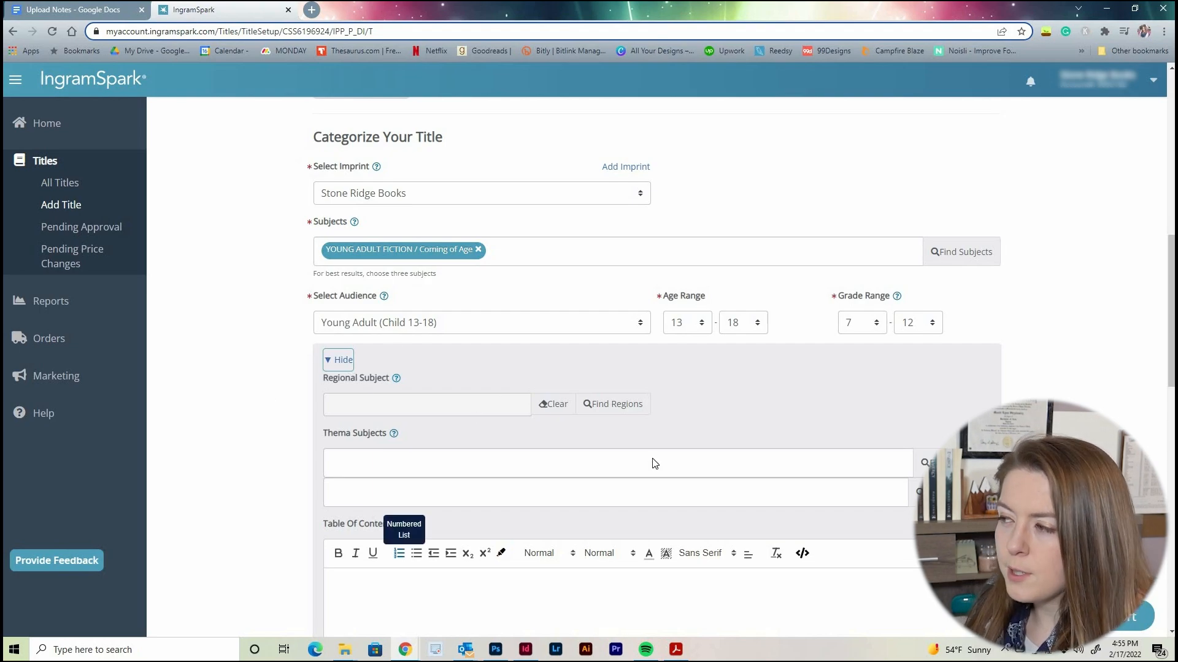
scroll(650, 460, down, 5)
scroll(542, 424, up, 5)
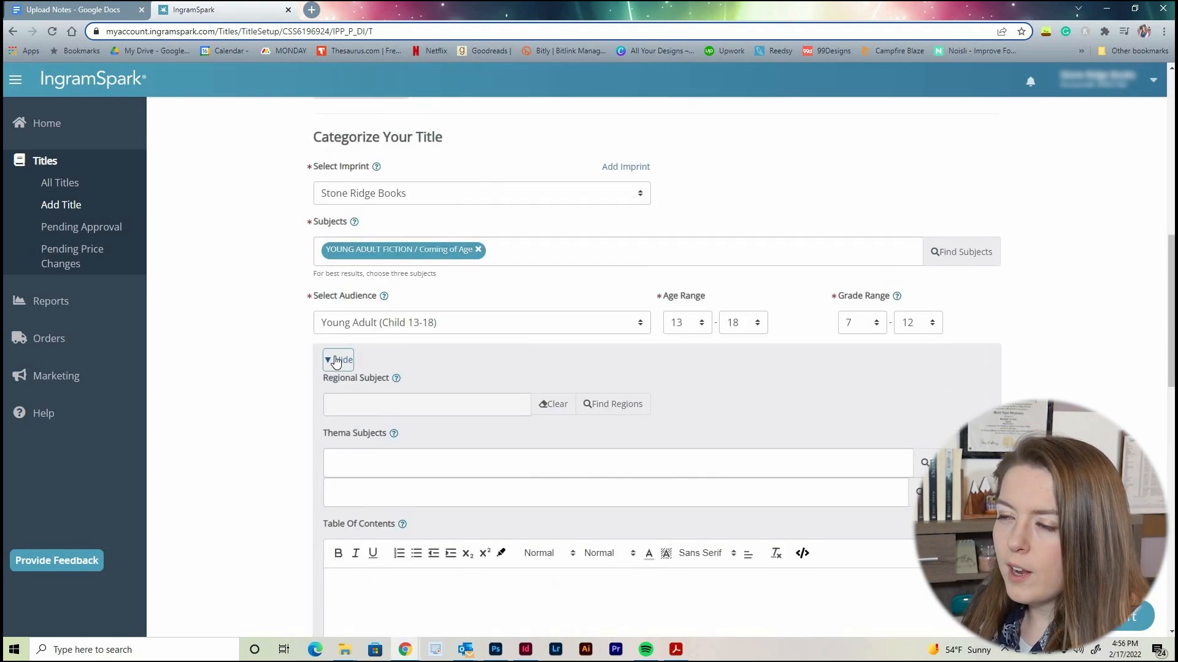
click(336, 366)
- Copy the three-paragraph book description from the Upload Notes document into the Full Description field in IngramSpark
scroll(289, 407, down, 1)
scroll(288, 407, down, 4)
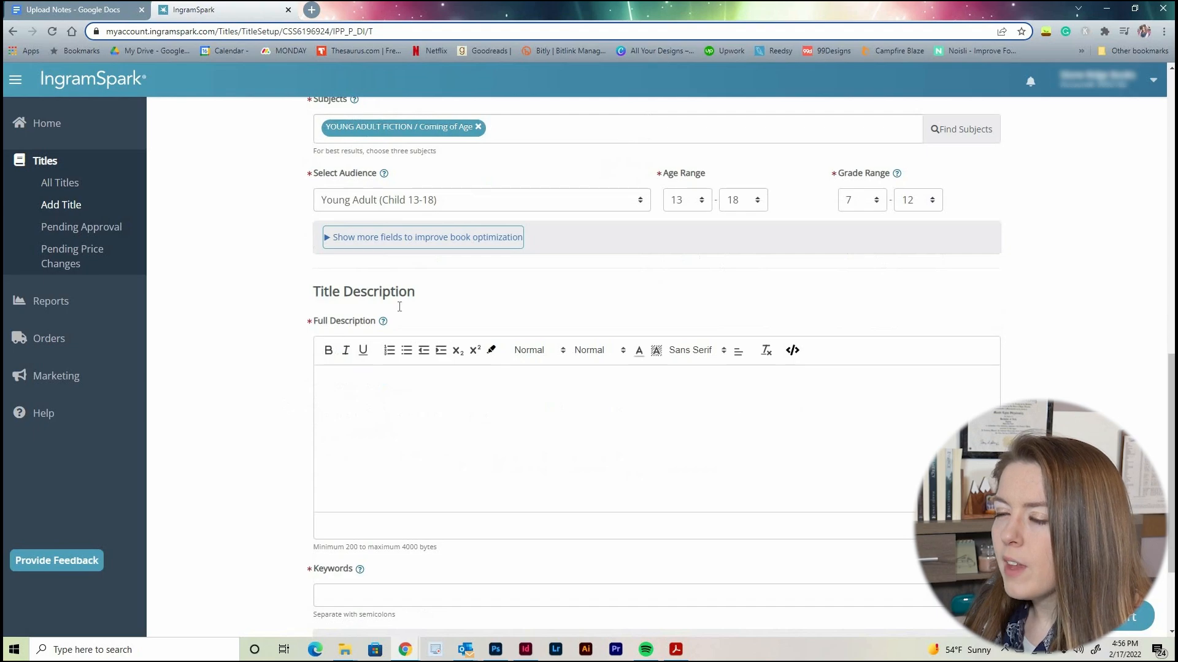
click(363, 254)
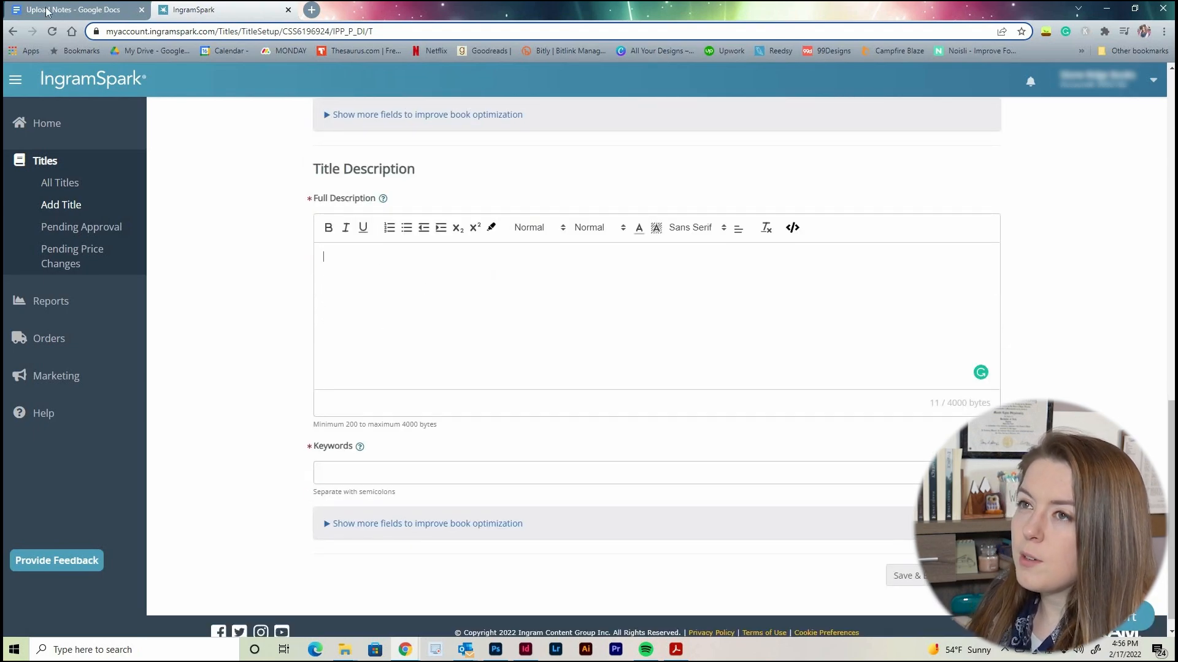
click(72, 10)
drag(596, 558, 297, 289)
key(ctrl+c)
click(234, 8)
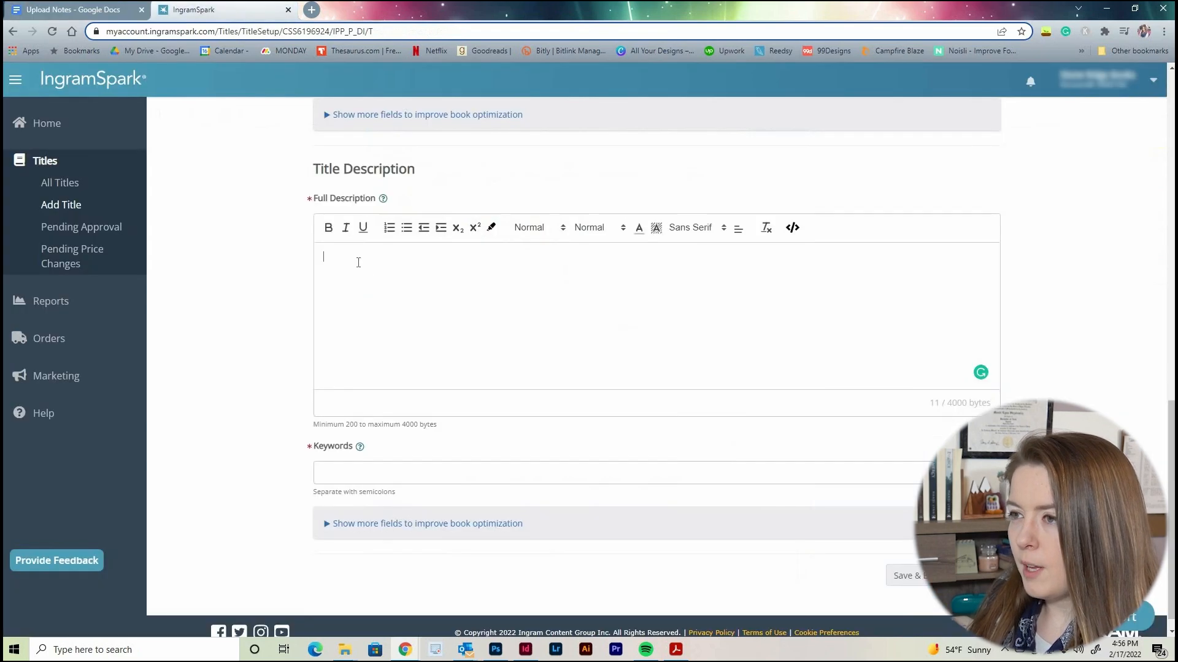
key(ctrl+v)
- Remove the bold formatting from the full description and delete the empty line above its first paragraph
key(ctrl+a)
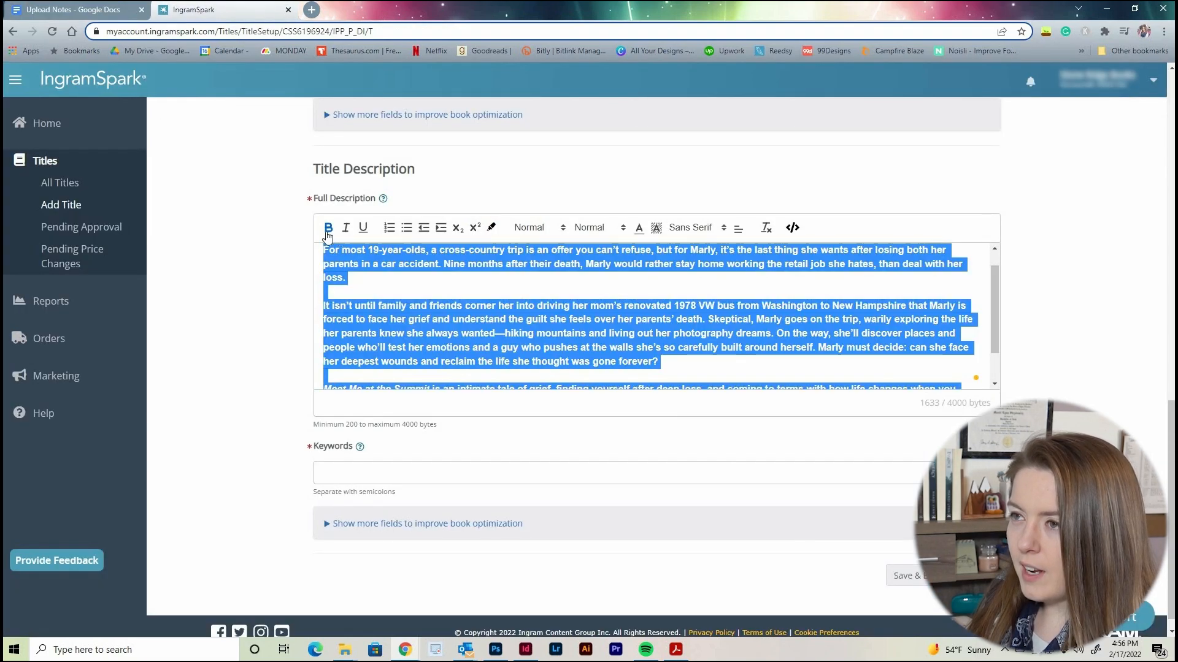
click(360, 281)
scroll(616, 333, down, 3)
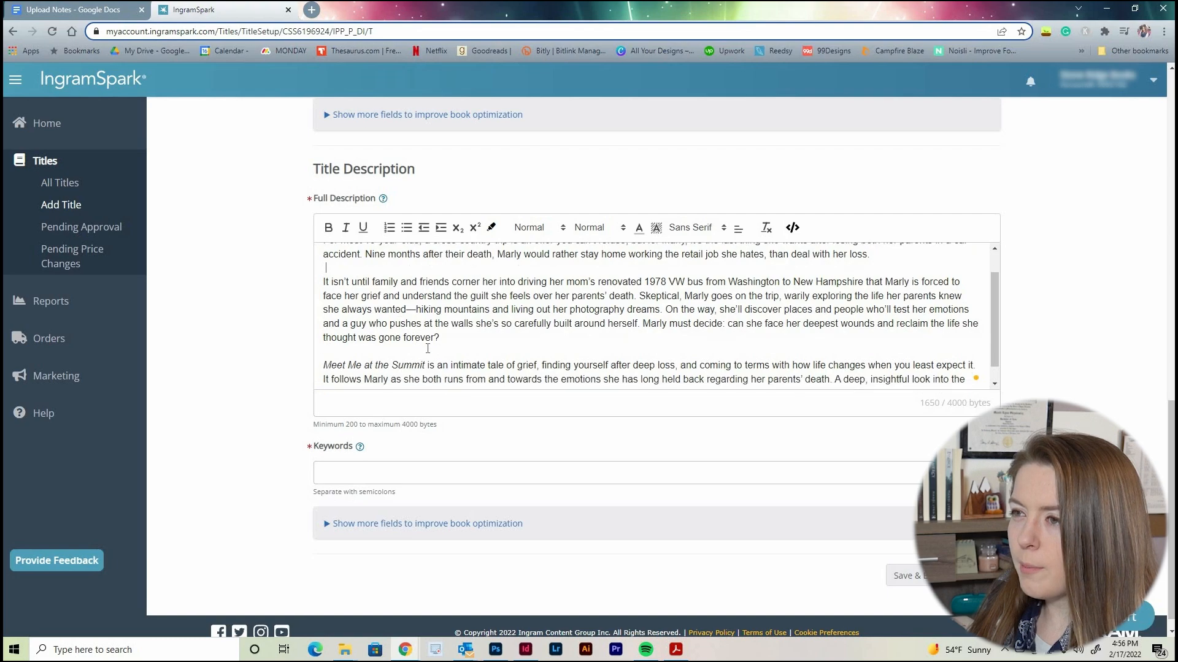
scroll(616, 333, up, 5)
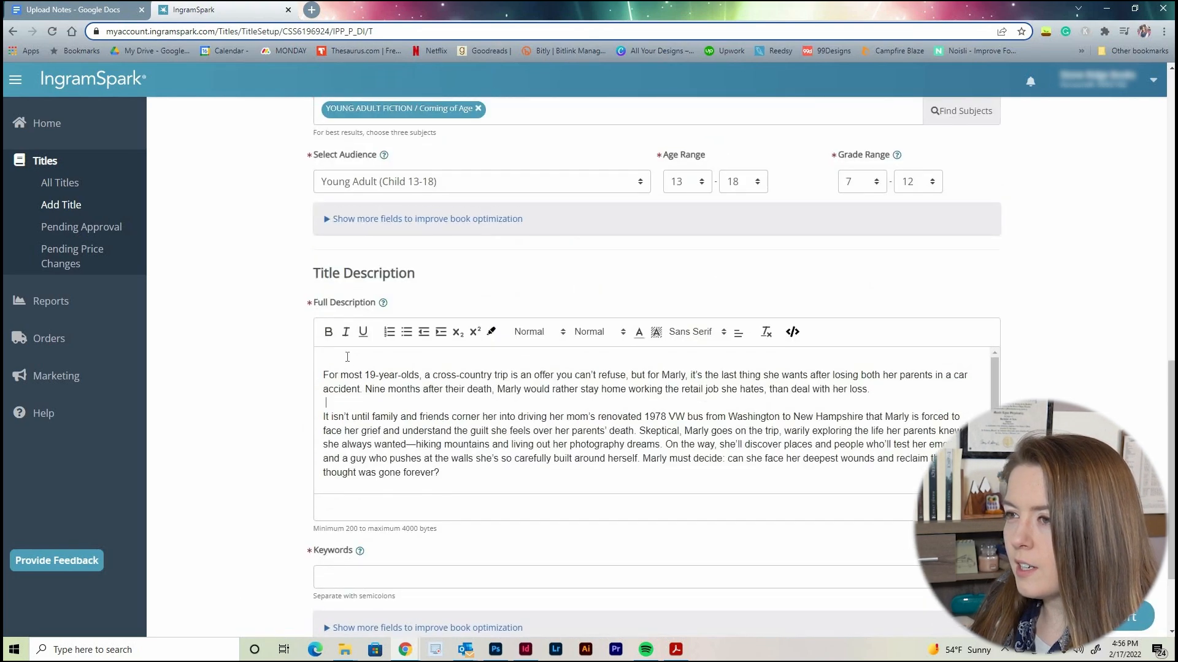
key(Delete)
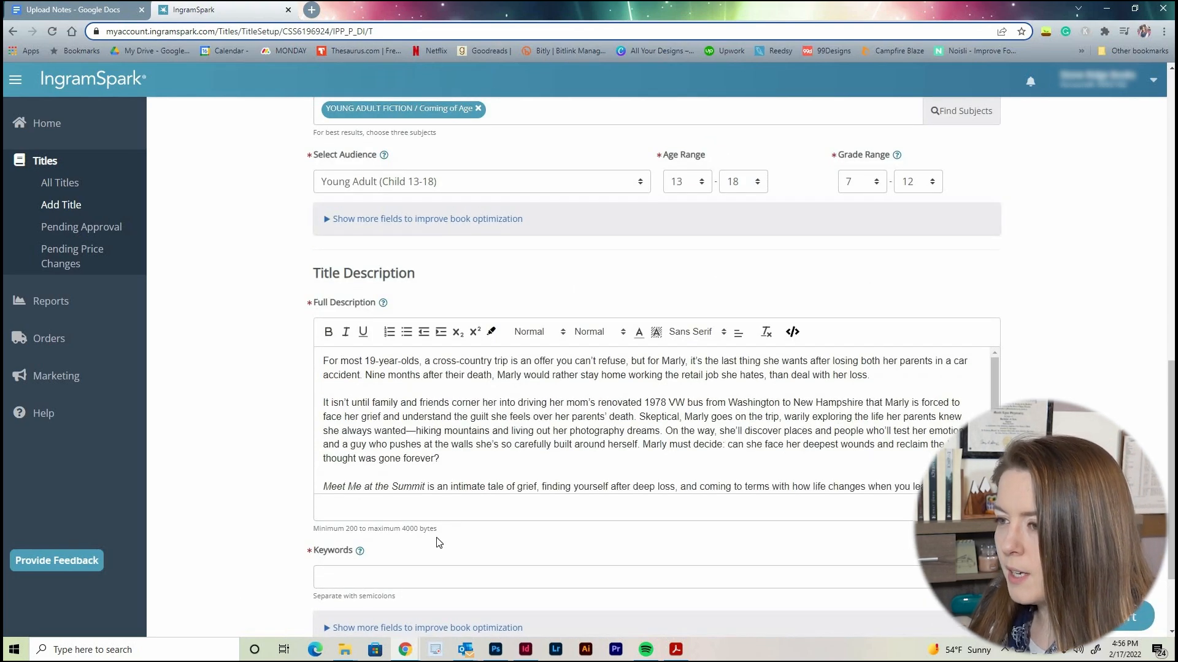
- Copy the keyword list from the Upload Notes document into the Keywords field in IngramSpark
scroll(439, 543, down, 2)
click(379, 577)
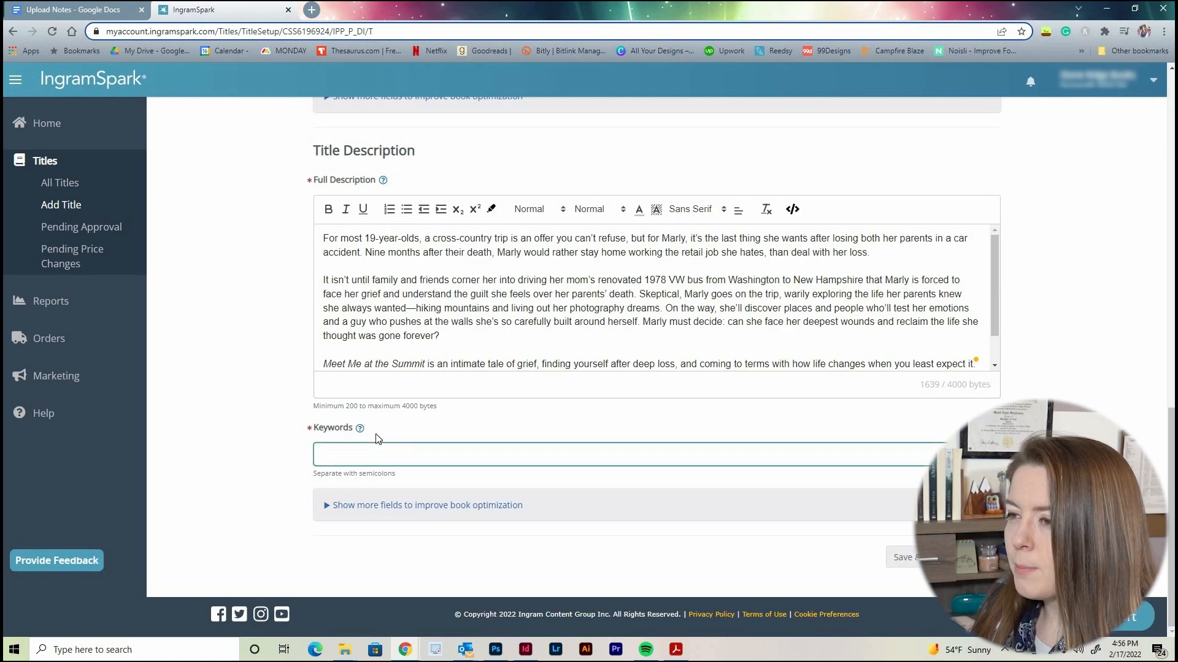
click(34, 11)
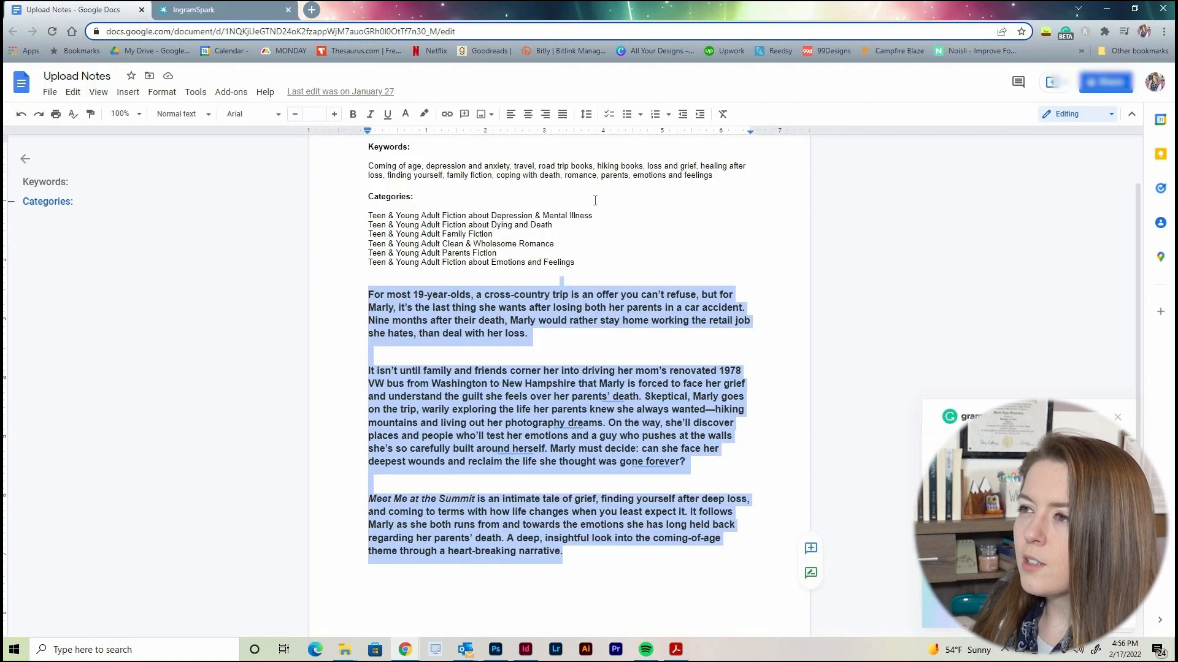
drag(712, 176, 364, 167)
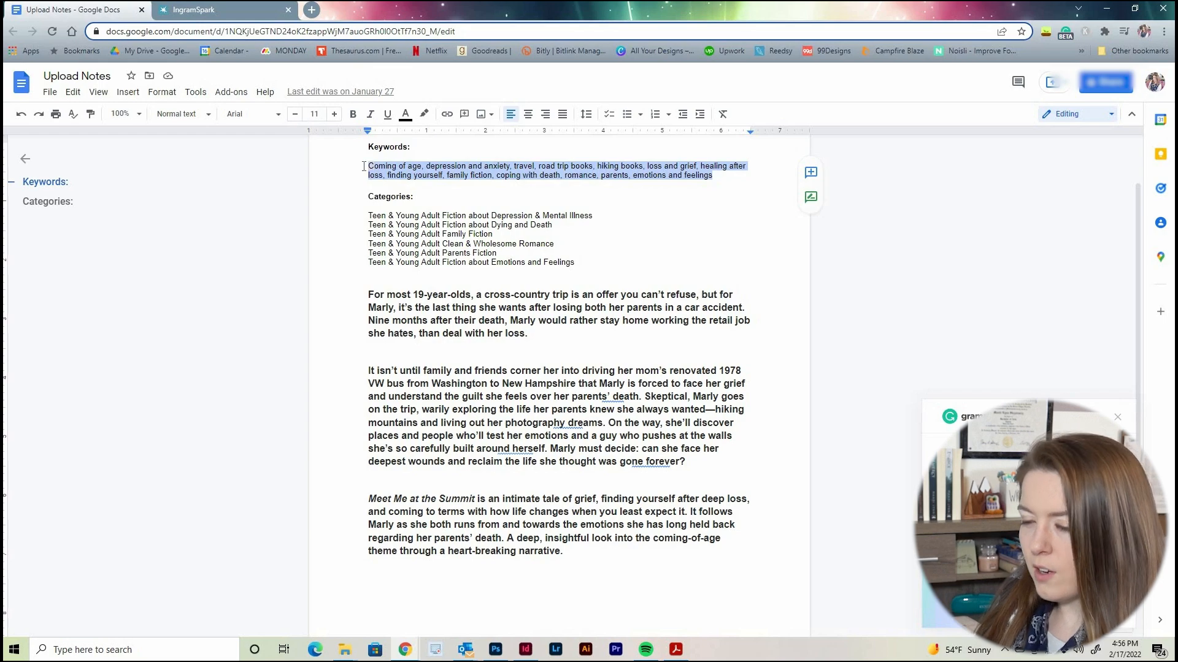
click(196, 10)
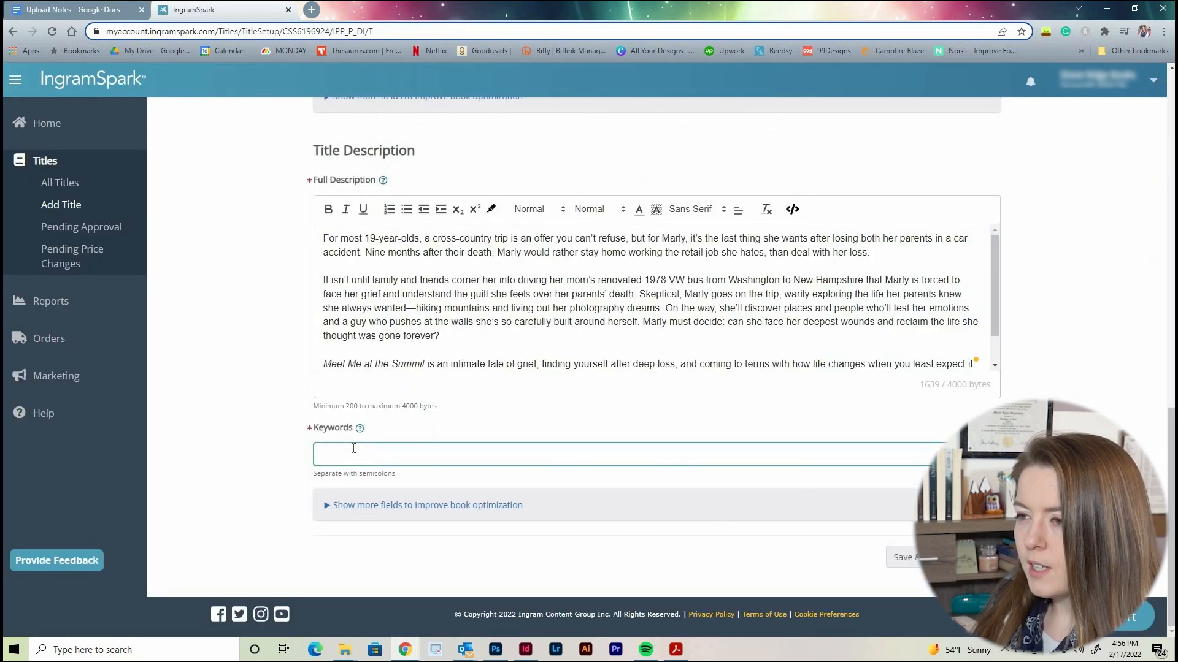
key(ctrl+v)
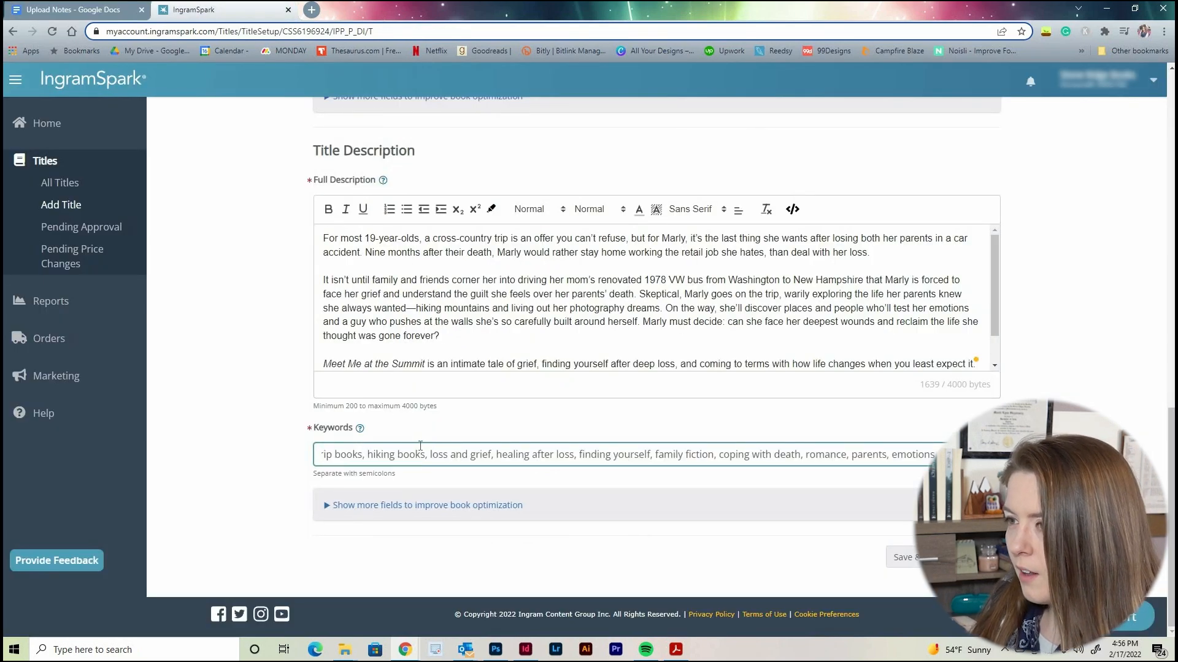
- Replace the commas between the keywords with semicolons and drop the travel and road trip books keywords
drag(311, 476, 411, 479)
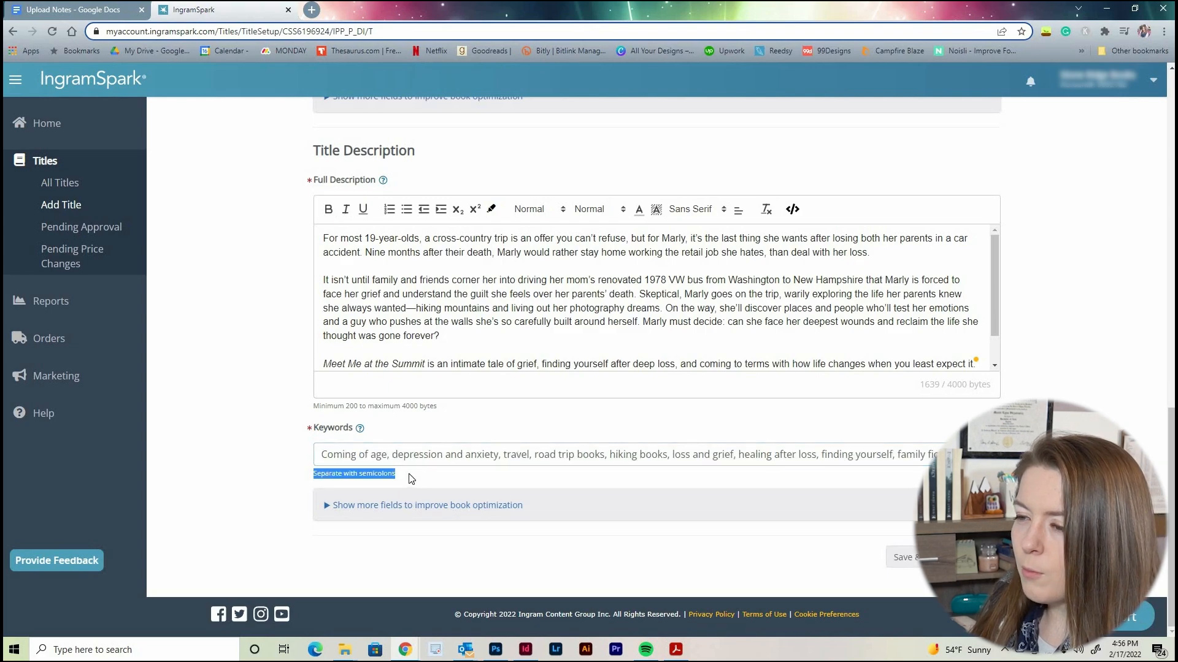
click(403, 454)
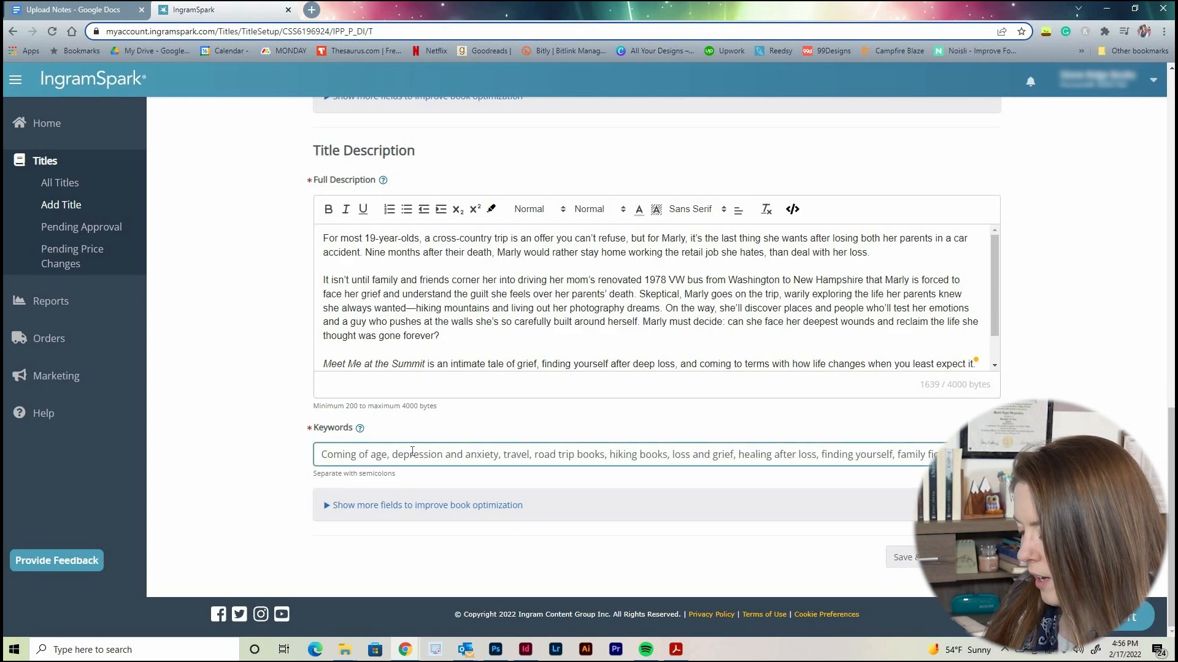
key(BackSpace)
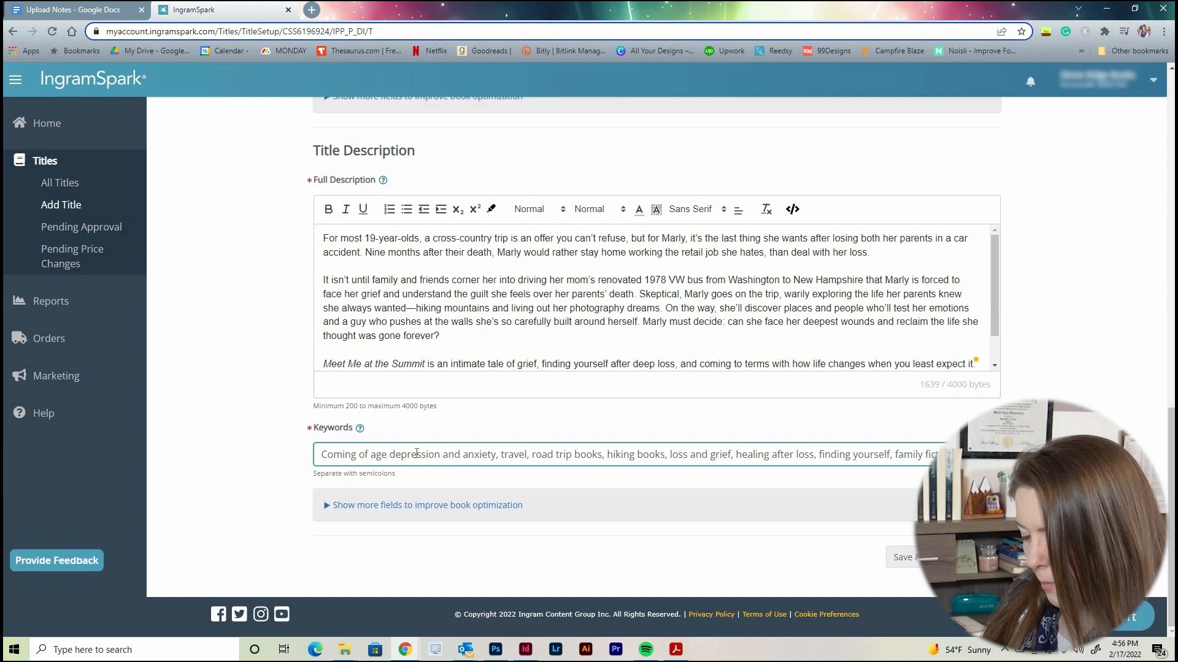
text(;)
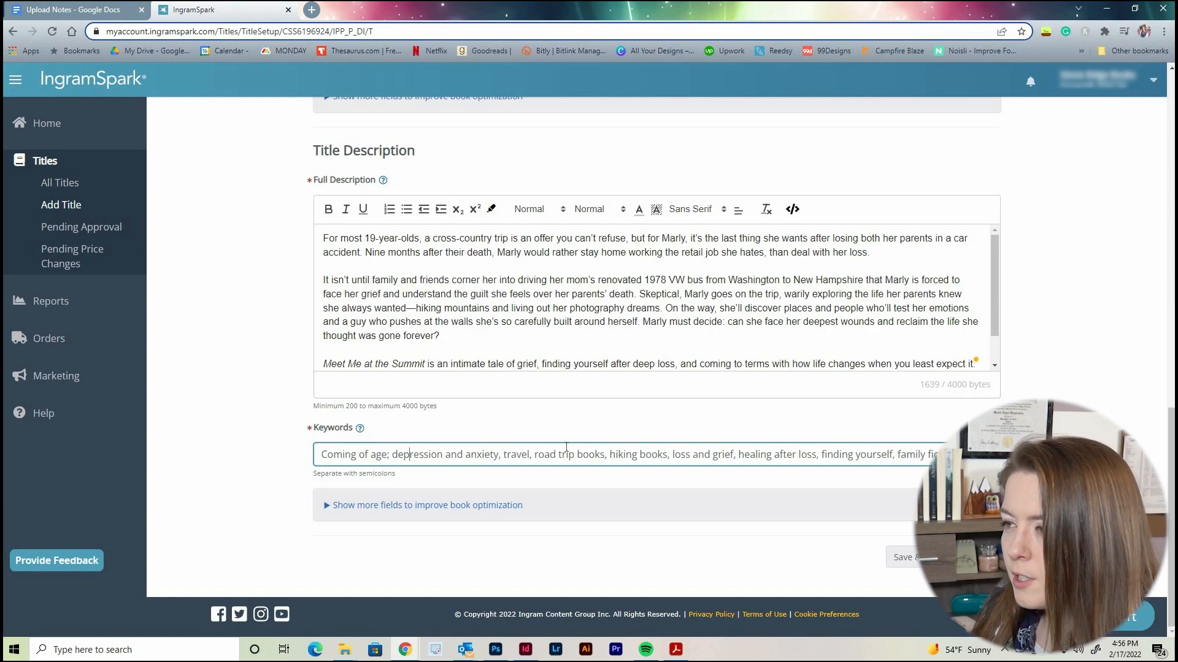
click(502, 454)
key(BackSpace)
text(;)
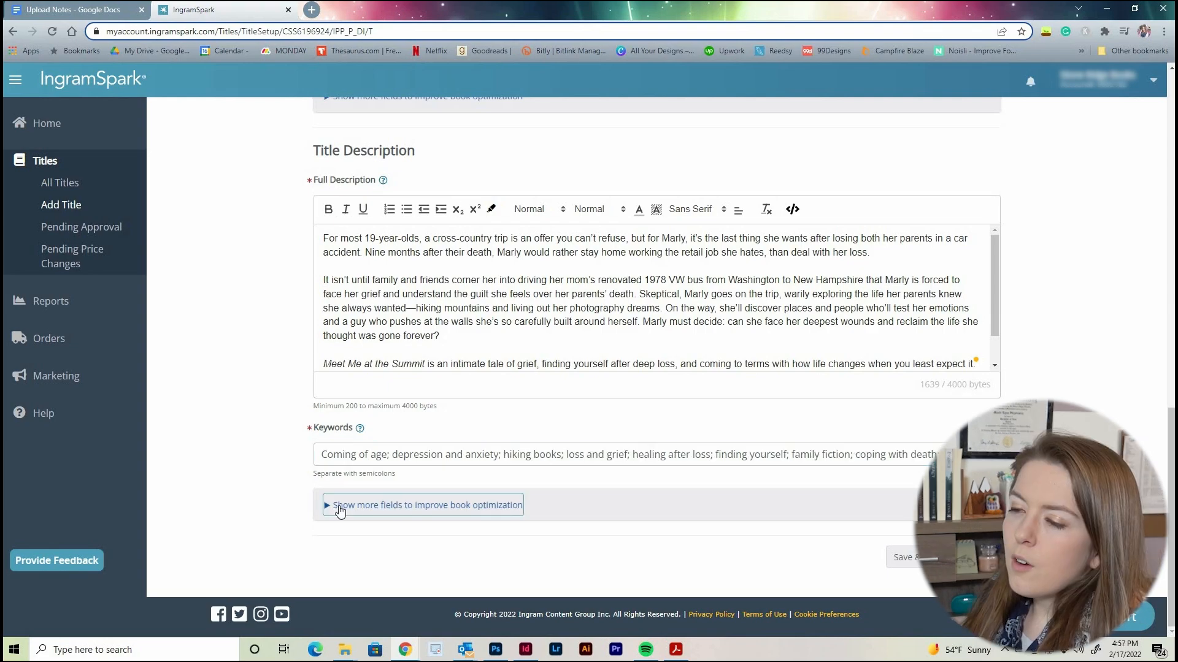
- Expand the optional title description fields, review the Short Description entry against the full description, and collapse them again
click(338, 505)
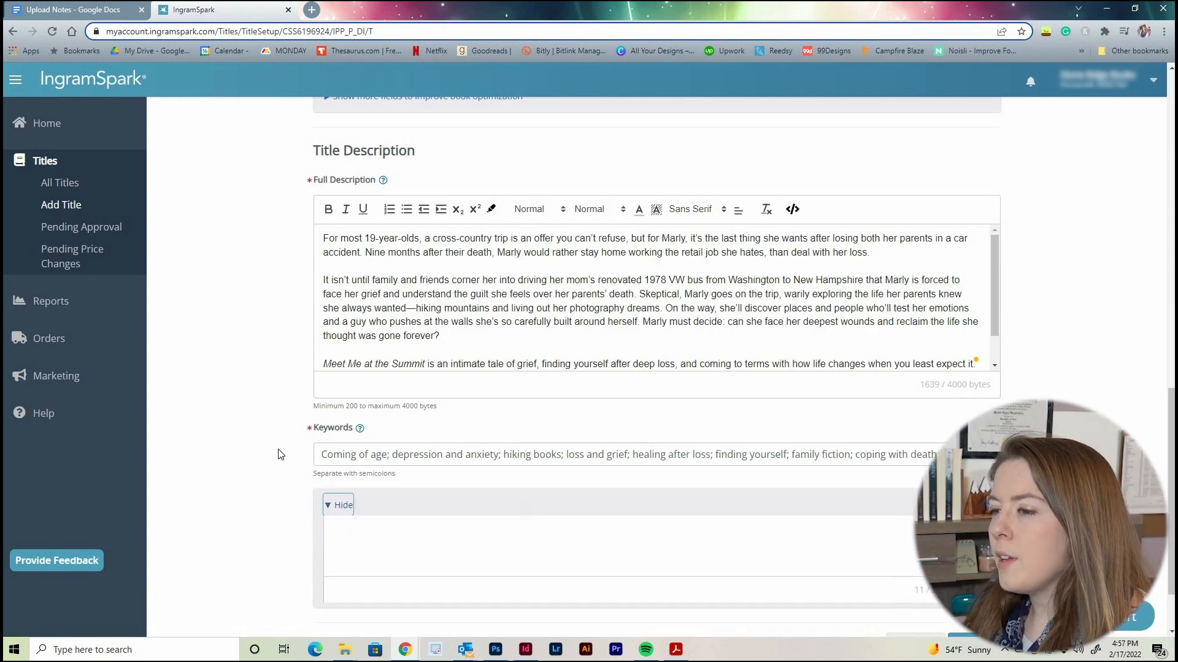
scroll(281, 455, down, 4)
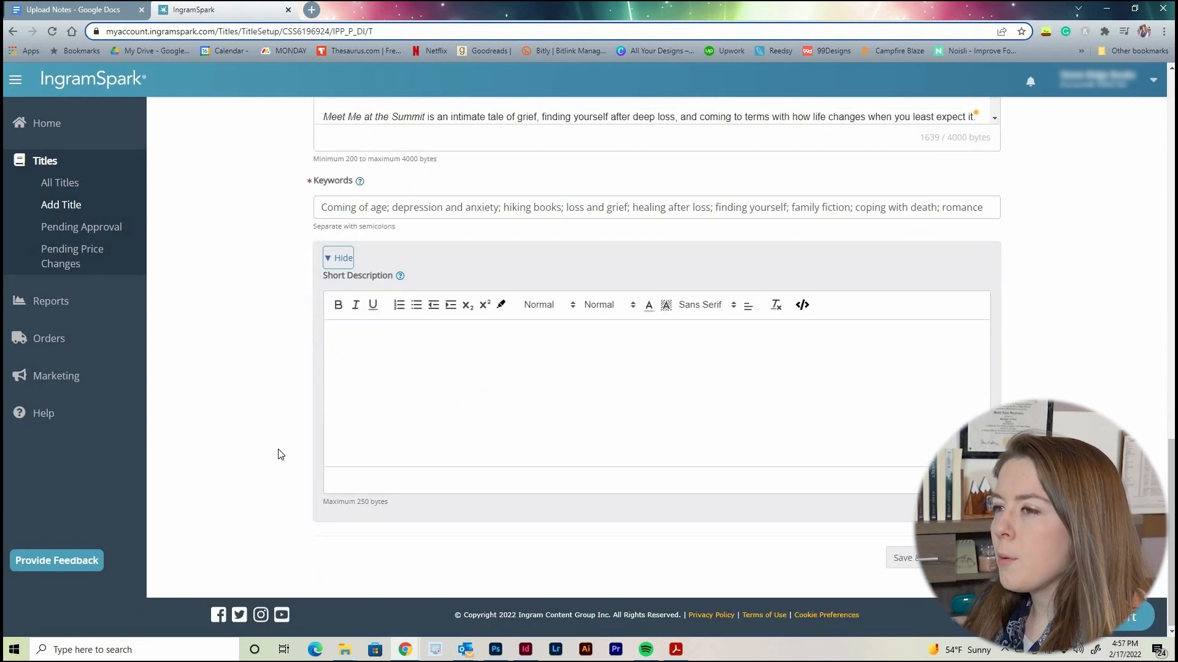
click(423, 327)
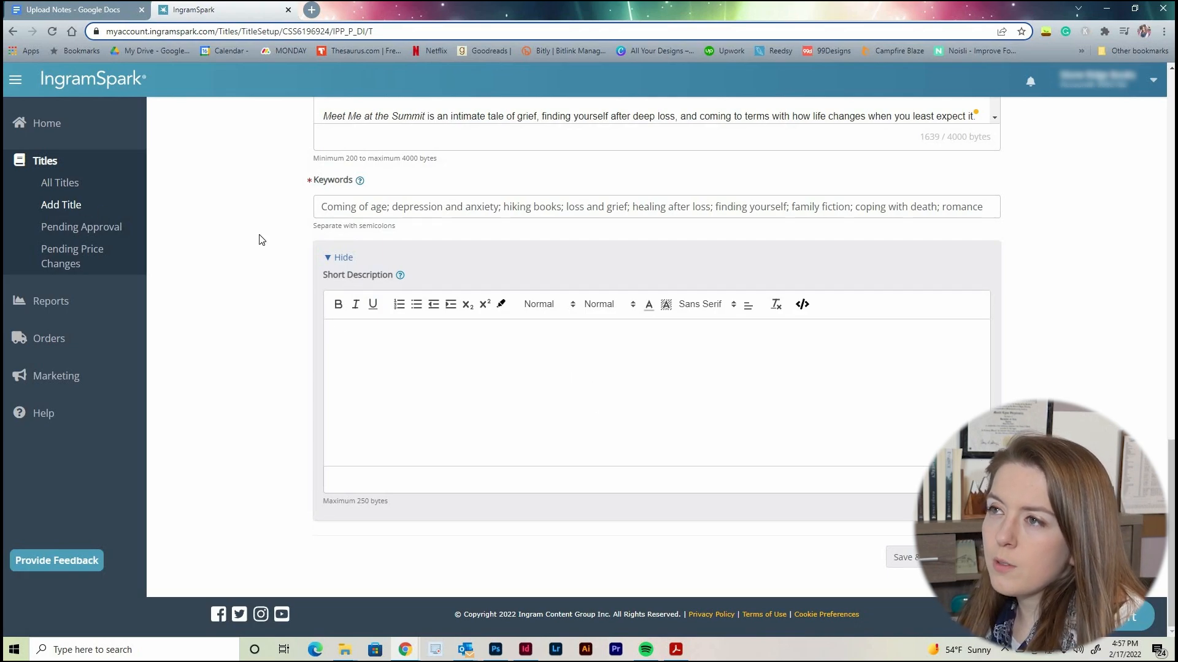
scroll(262, 240, up, 5)
scroll(679, 339, down, 1)
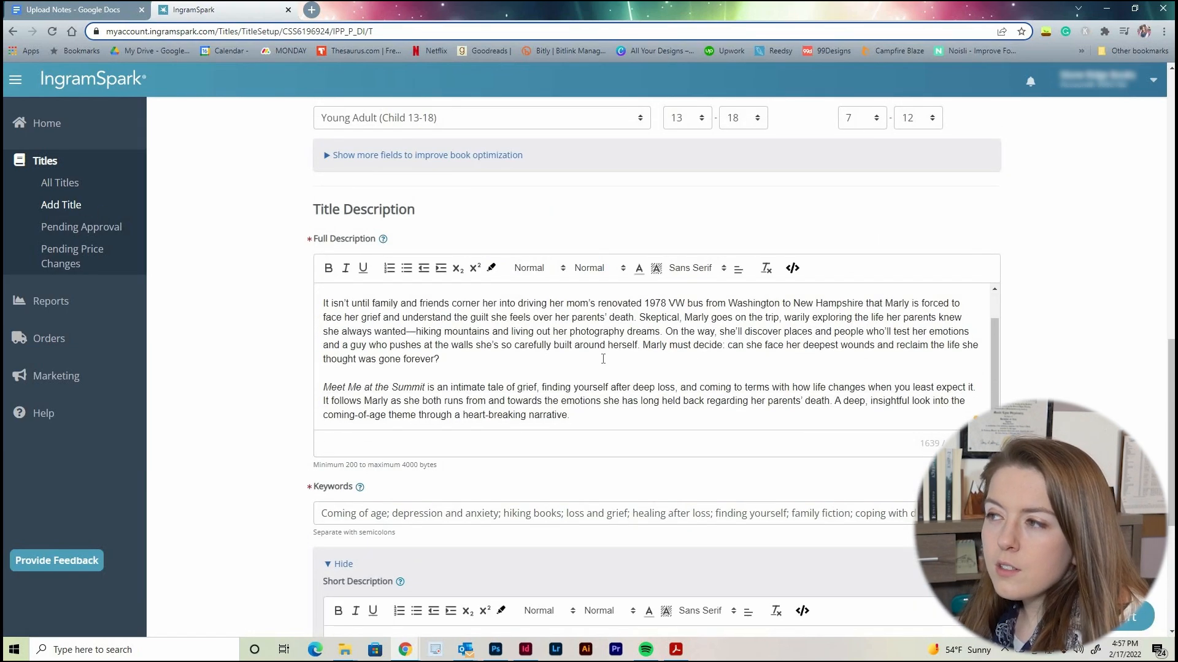
scroll(297, 421, down, 5)
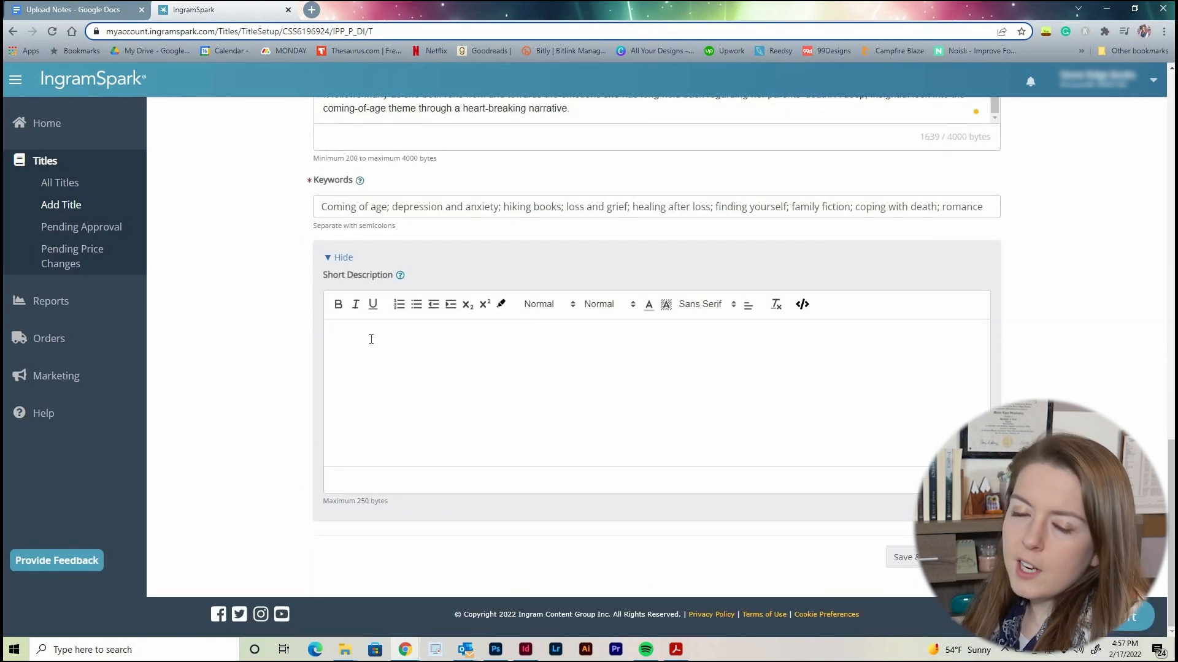
click(343, 259)
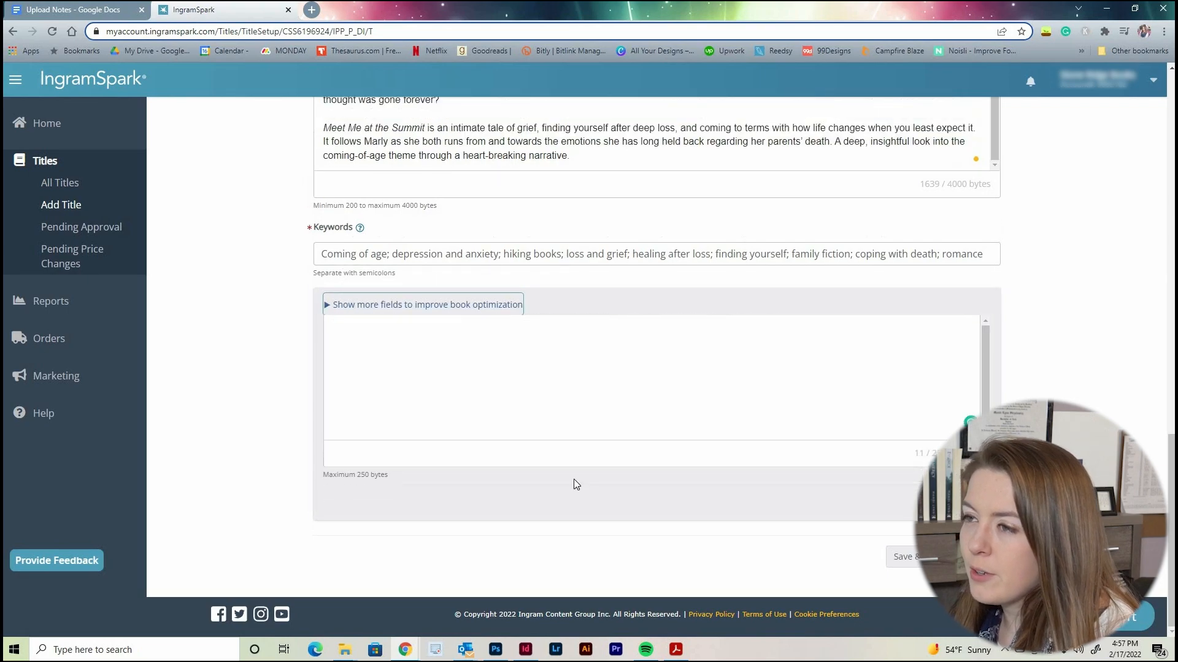
- Check the completed title information and continue to the Print Info stage
scroll(573, 479, up, 3)
click(974, 557)
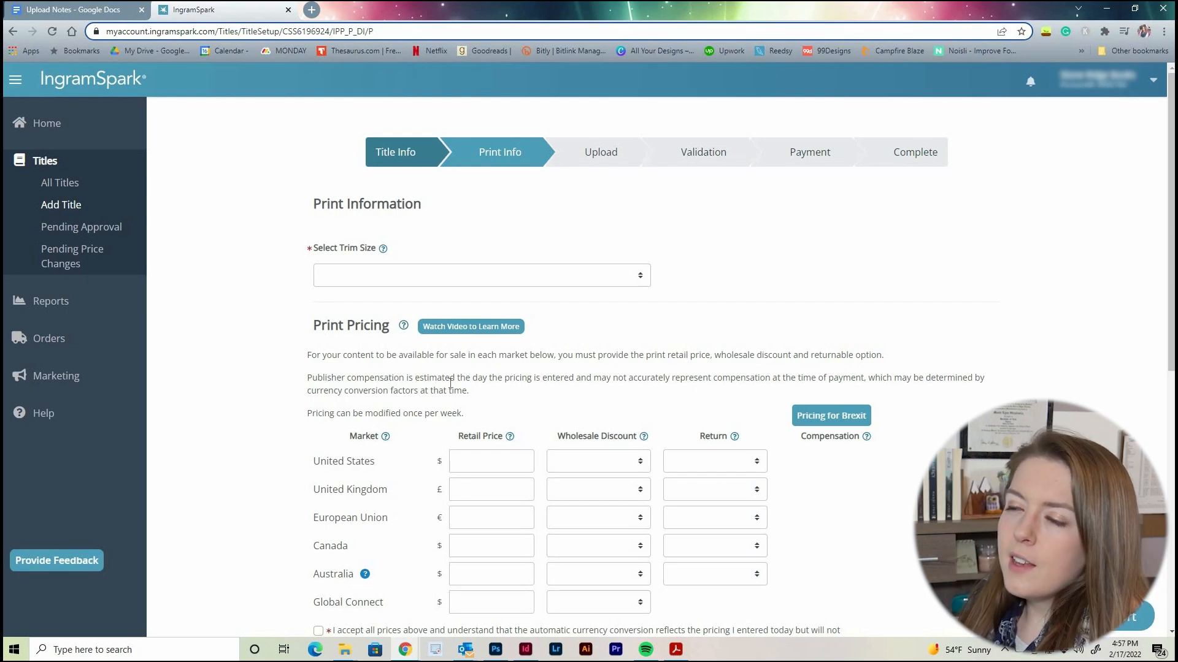
- Look over the print pricing and options sections, and set the trim size to 5.500" x 8.500" (216mm x 140mm)
scroll(465, 271, down, 3)
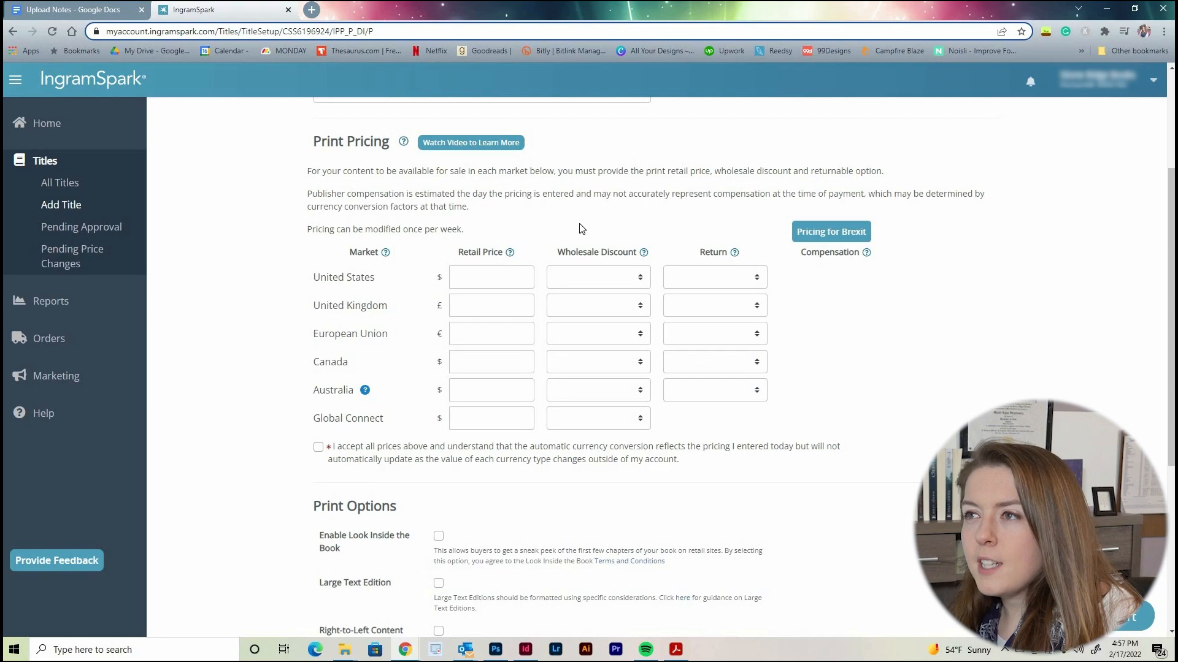
scroll(490, 188, up, 2)
scroll(488, 193, up, 1)
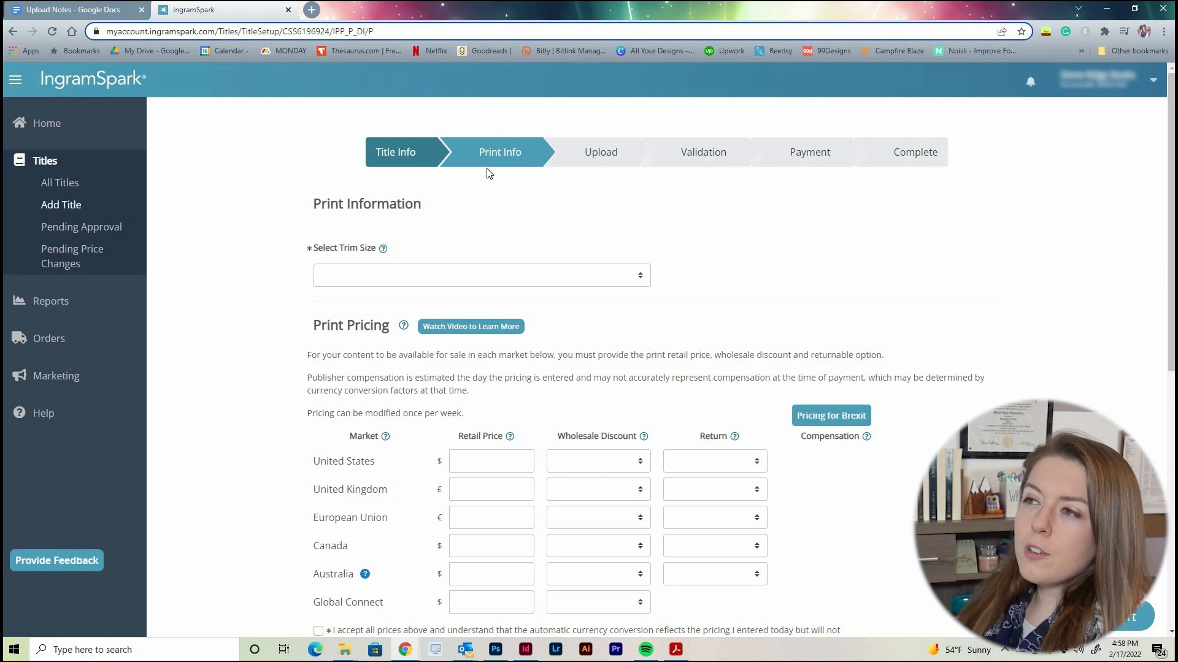
click(580, 281)
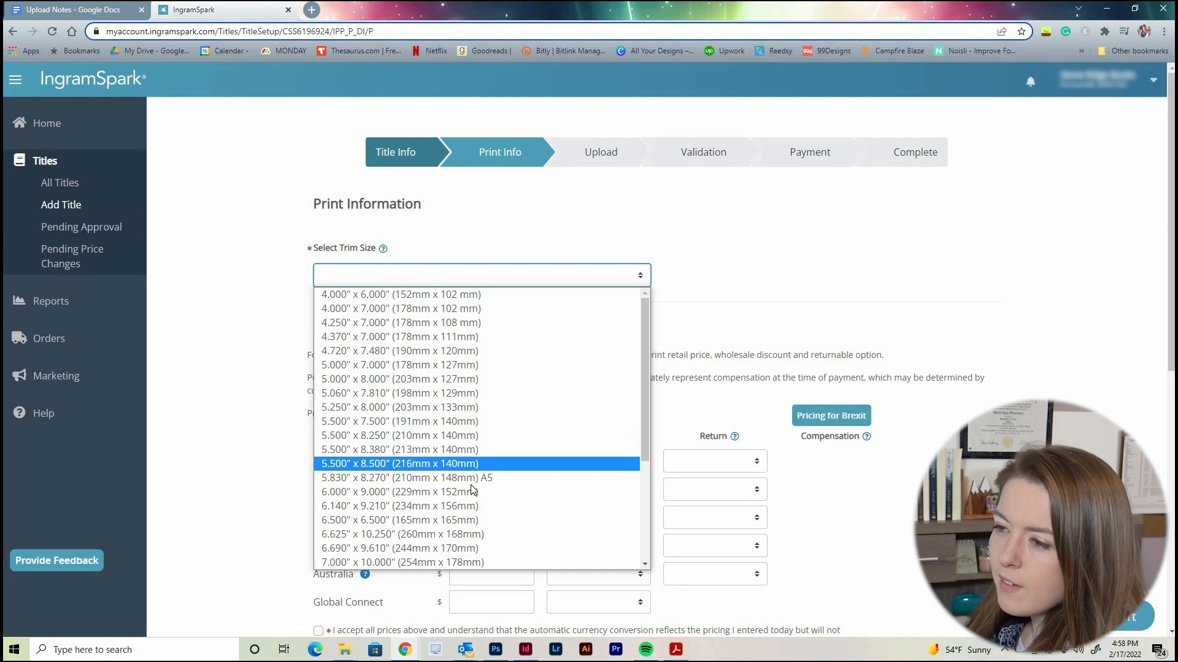
click(473, 464)
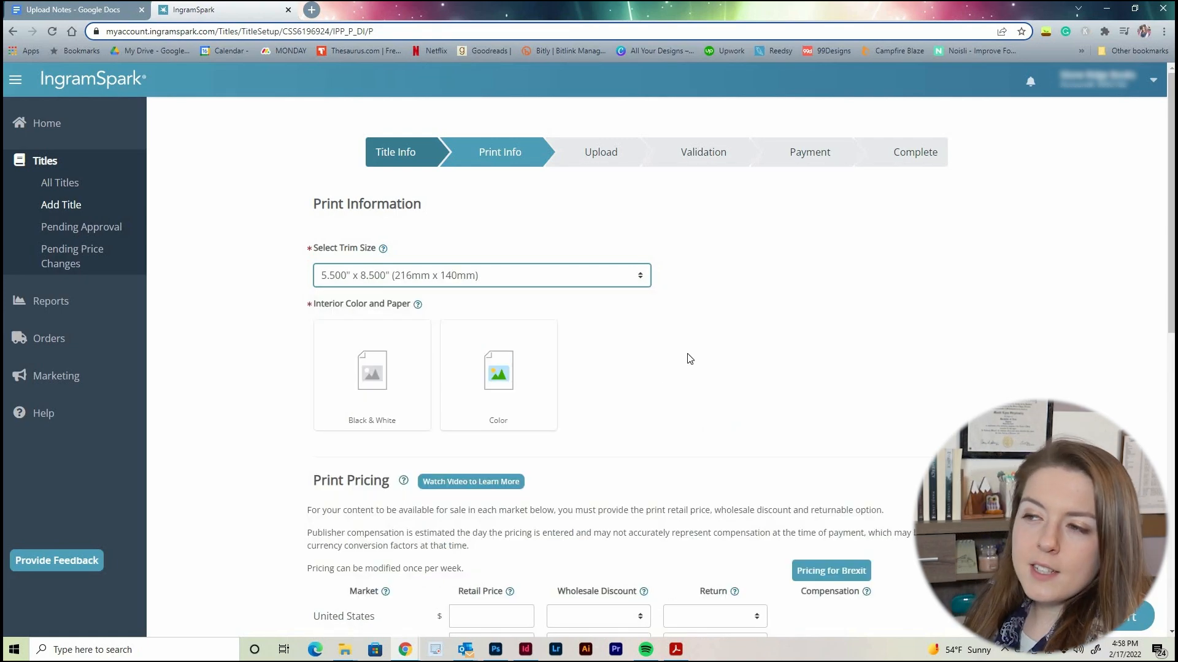
- Set the interior to Black & White printed on Creme paper
click(400, 386)
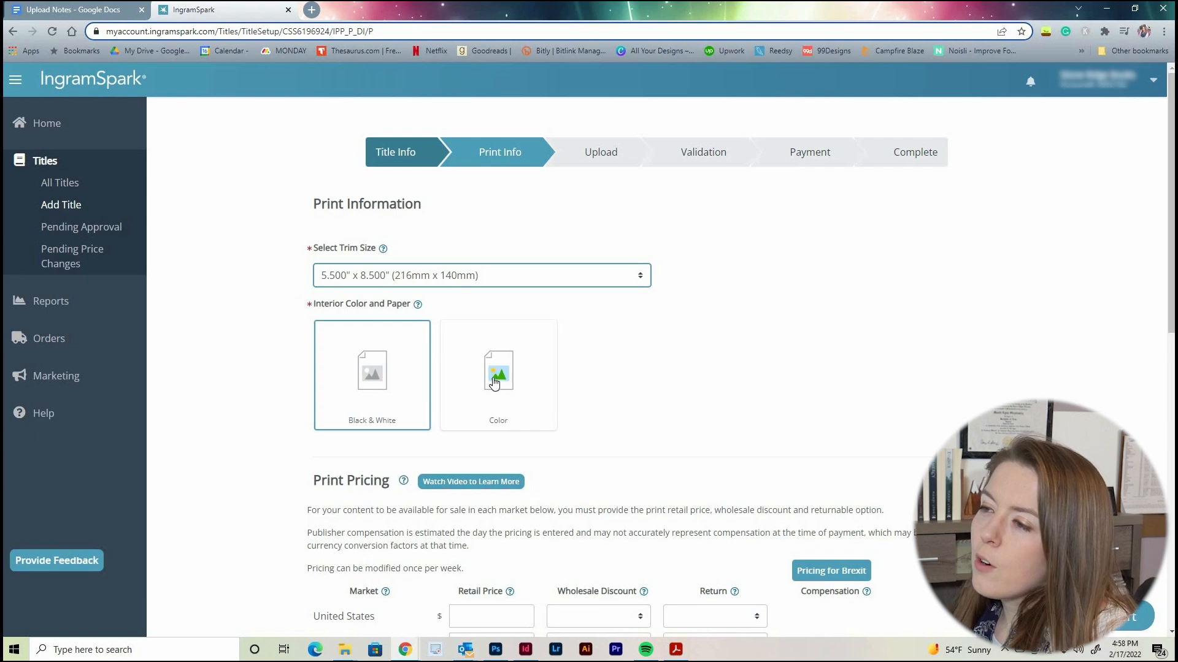
click(414, 362)
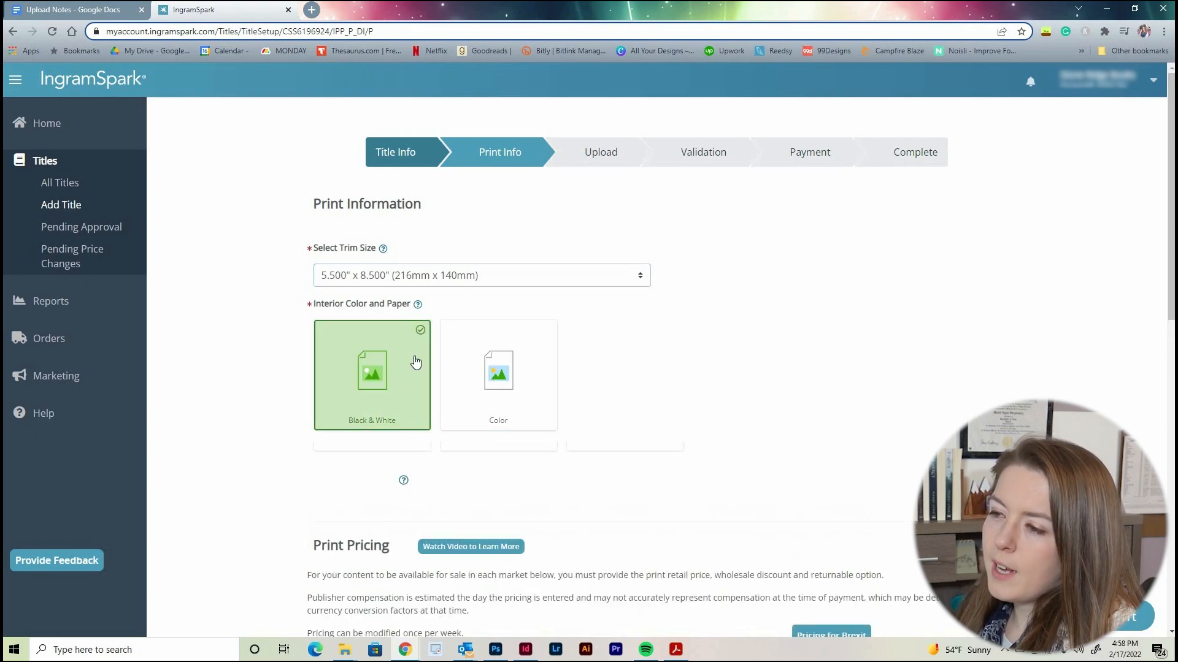
scroll(387, 392, down, 1)
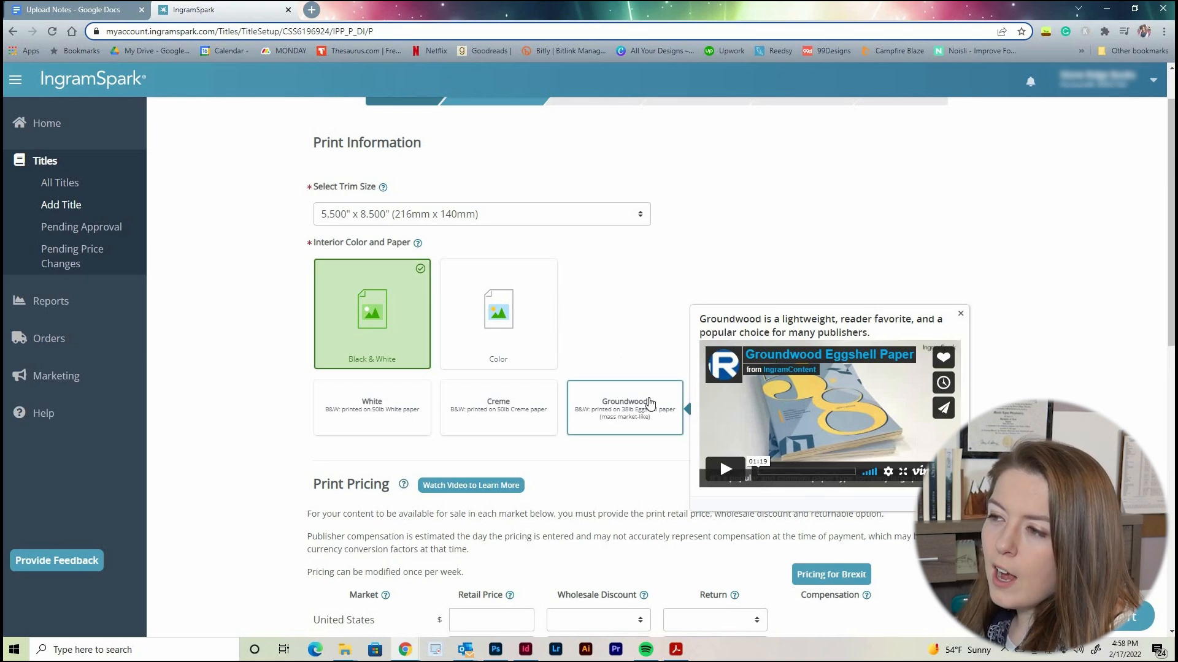
click(485, 405)
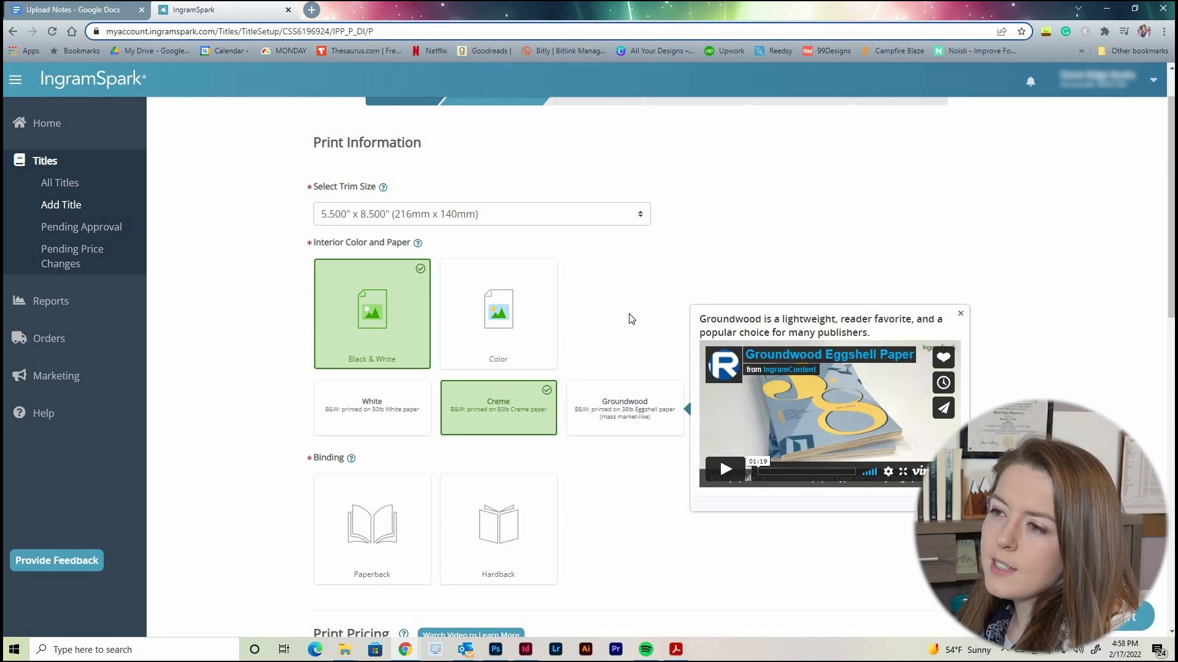
- Set the binding to Hardback with Digital Cloth Cover - Blue and the cover finish to Textured
scroll(631, 319, down, 1)
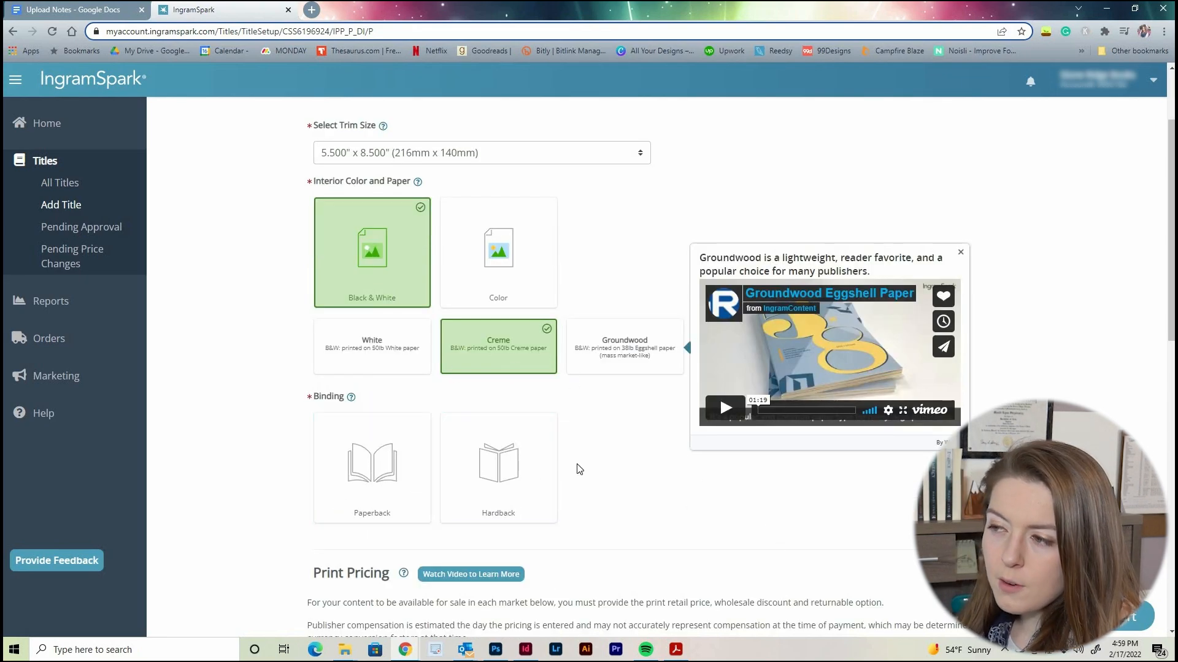
click(514, 472)
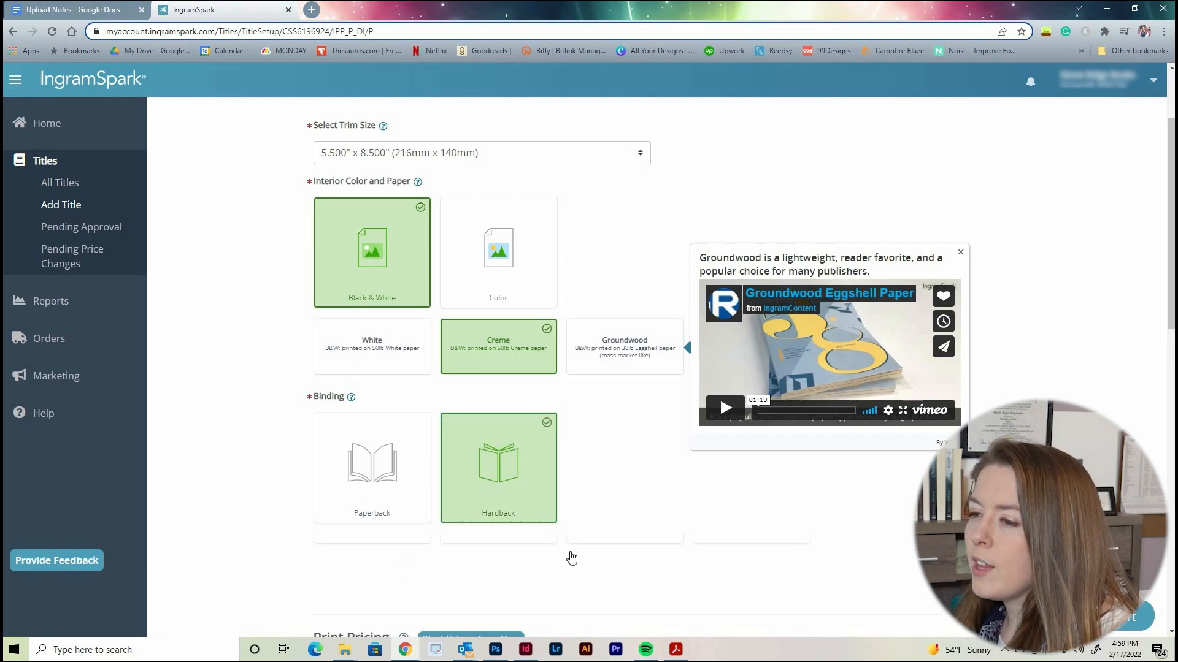
scroll(611, 509, down, 1)
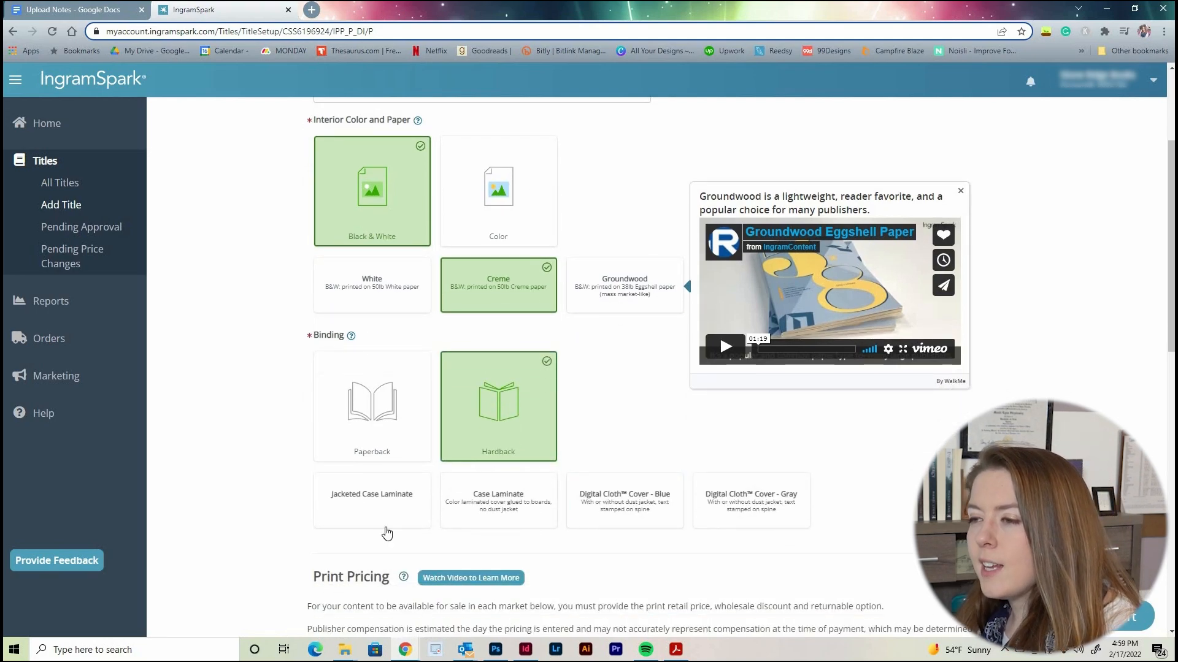
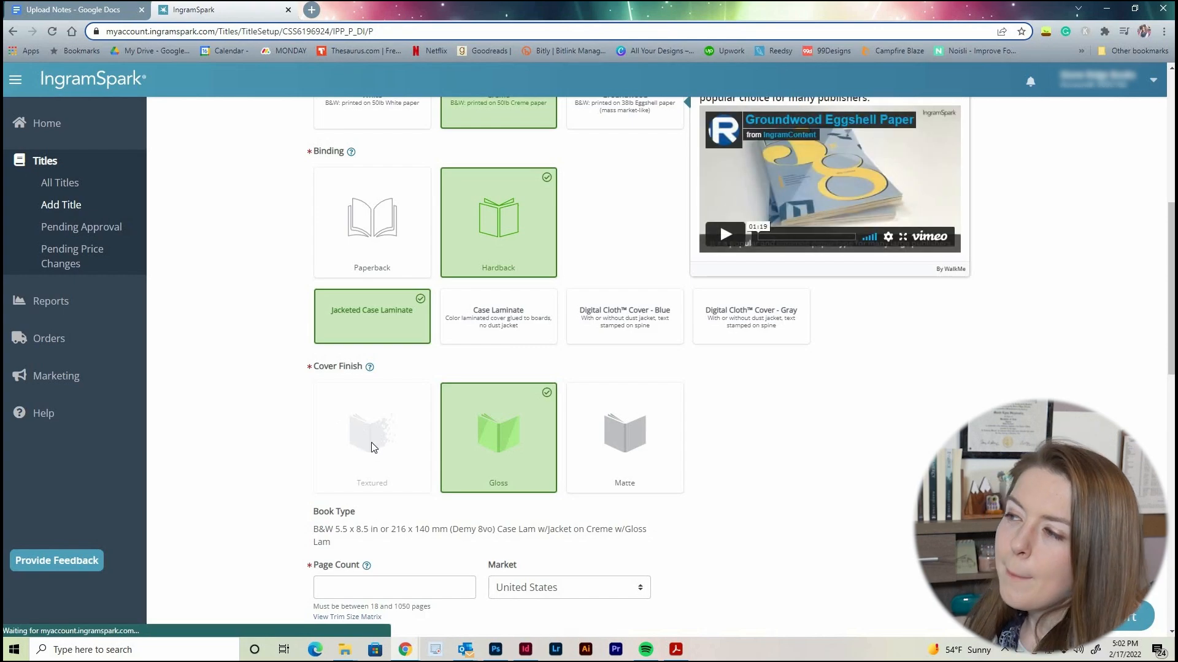
click(640, 317)
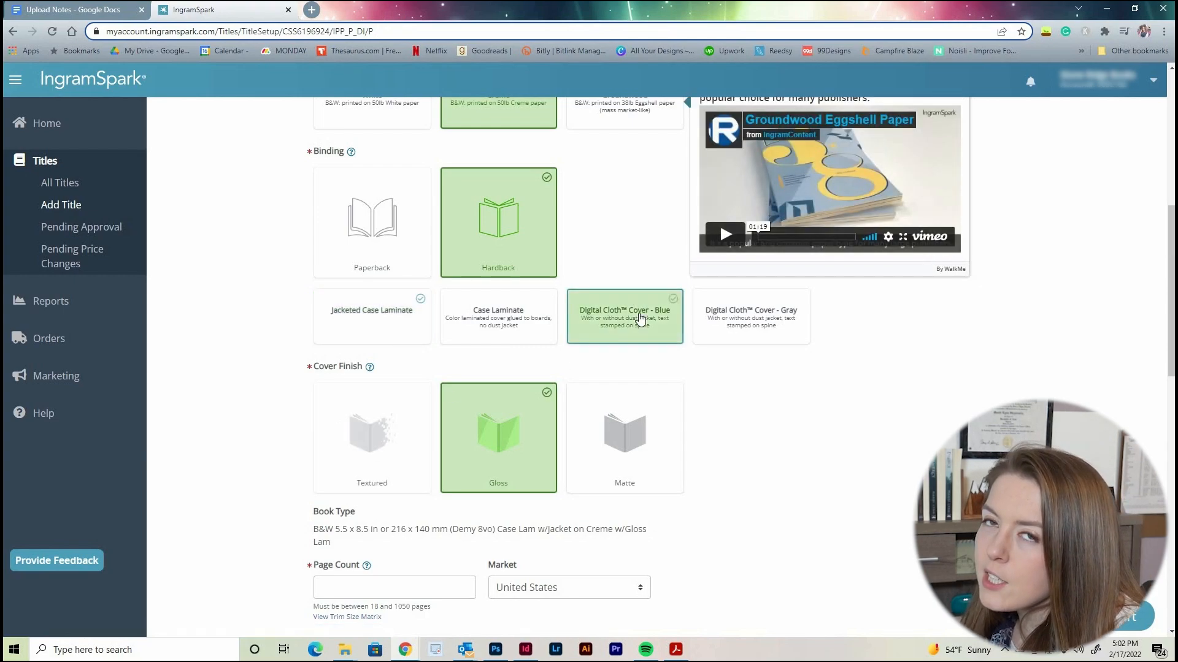
click(372, 440)
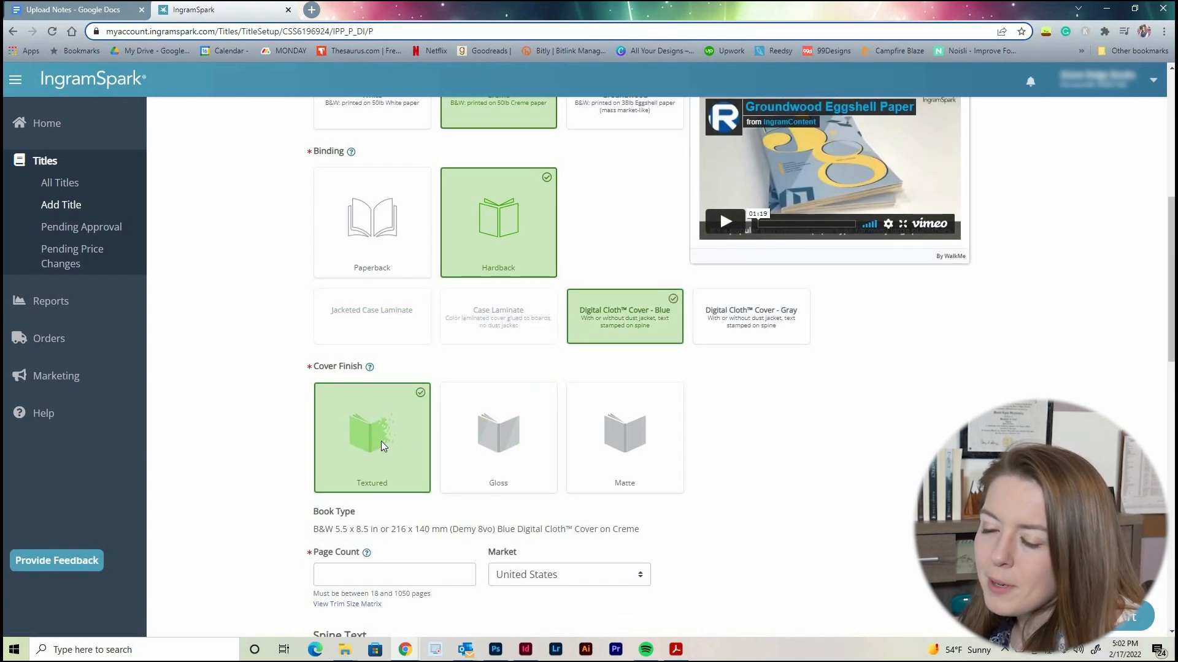
- Enter a page count of 310 and check the print cost per book for the United States market
scroll(414, 493, down, 3)
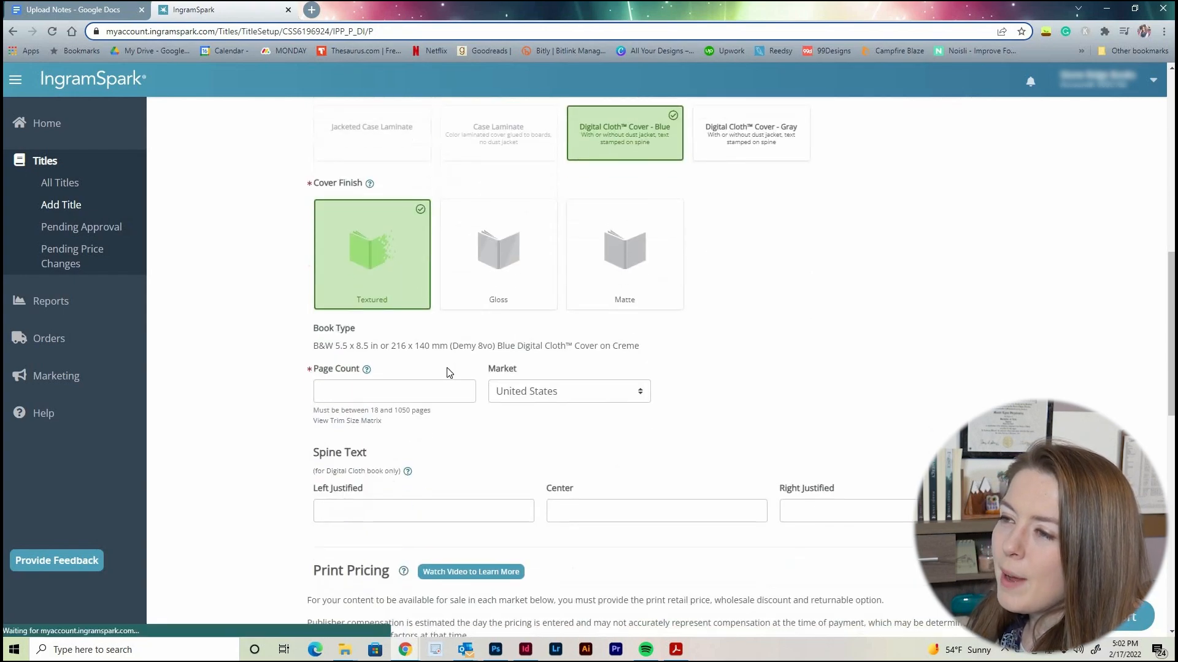
click(419, 389)
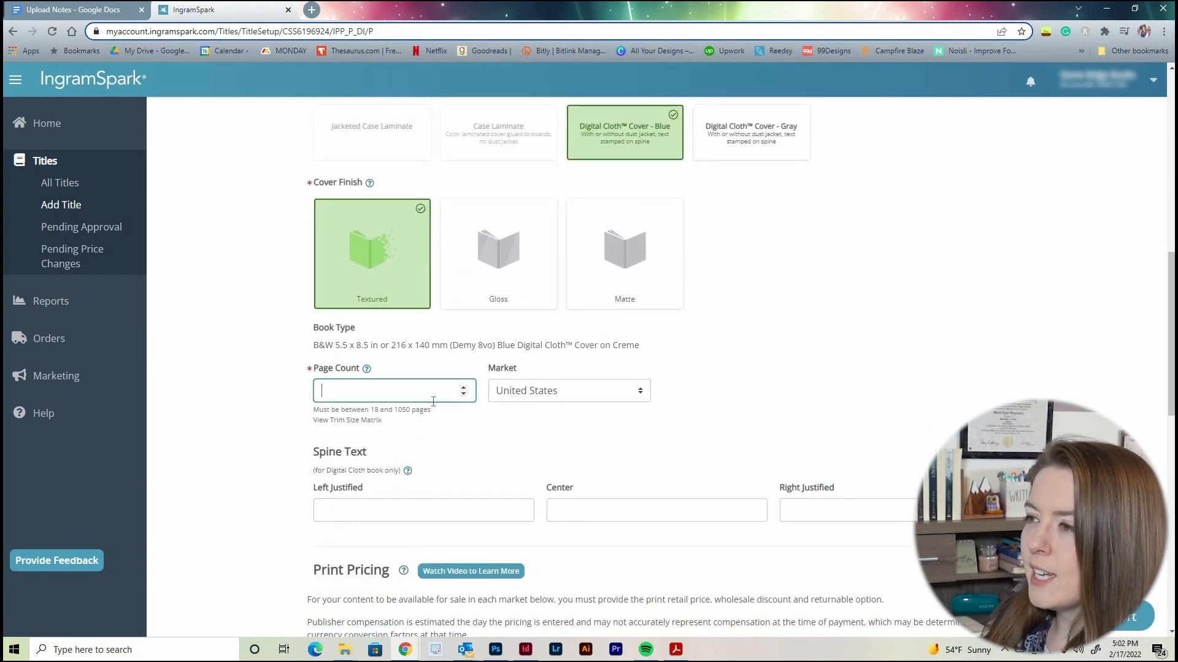
text(310)
click(642, 427)
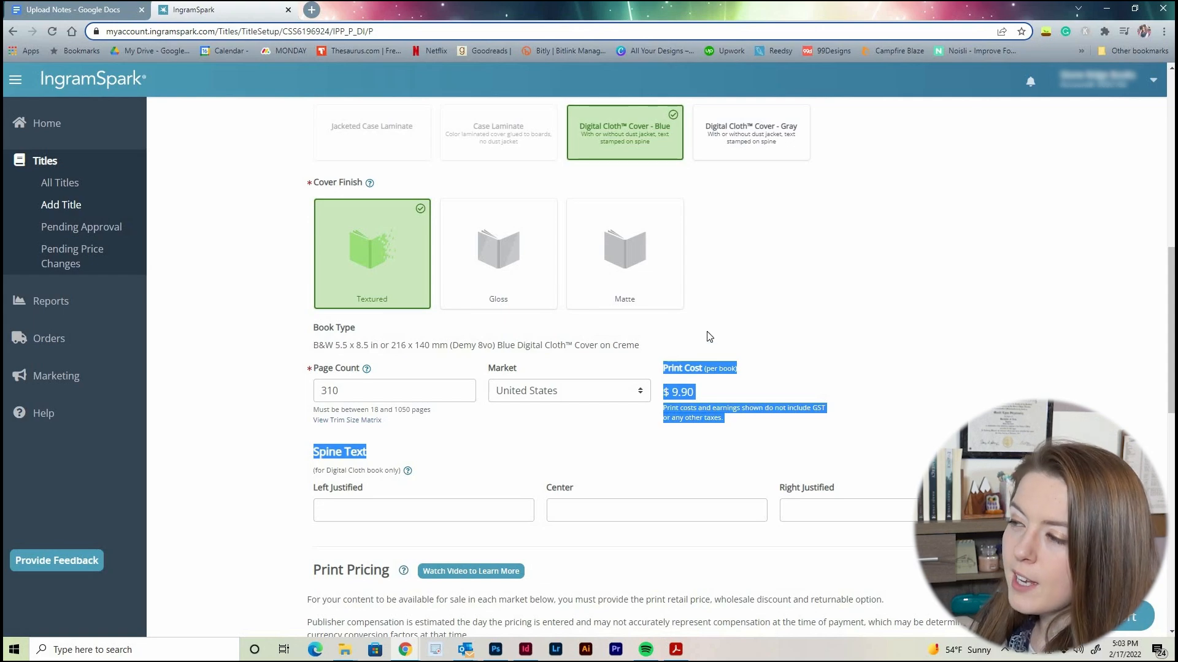
click(740, 343)
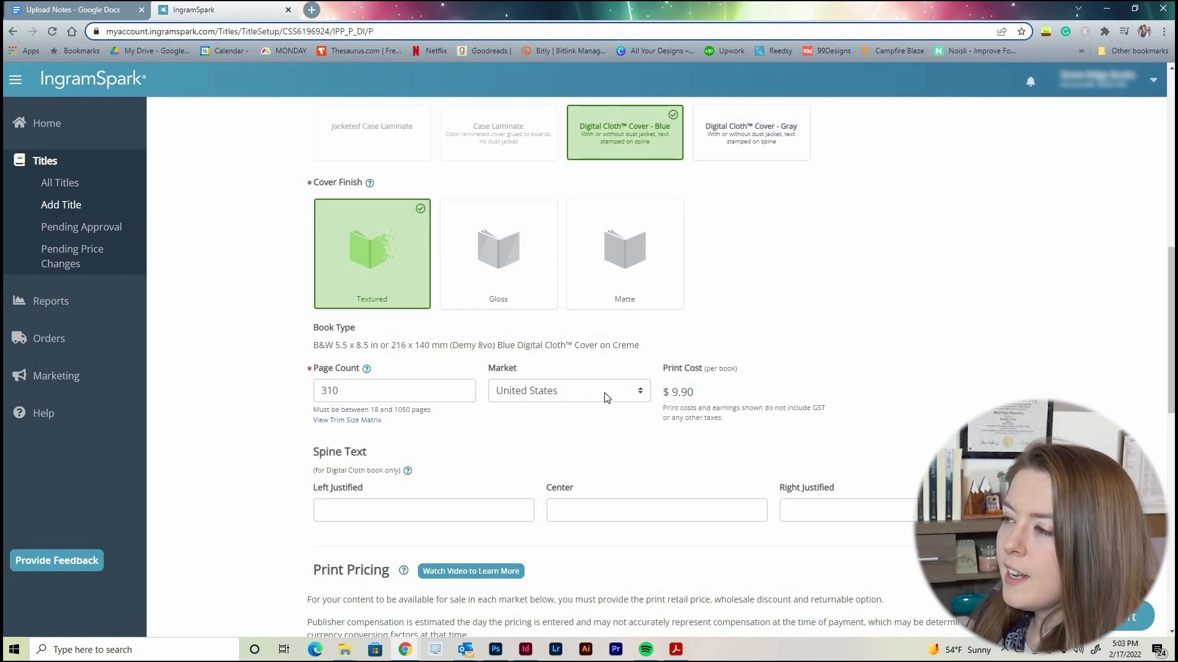
drag(672, 393, 723, 393)
click(722, 393)
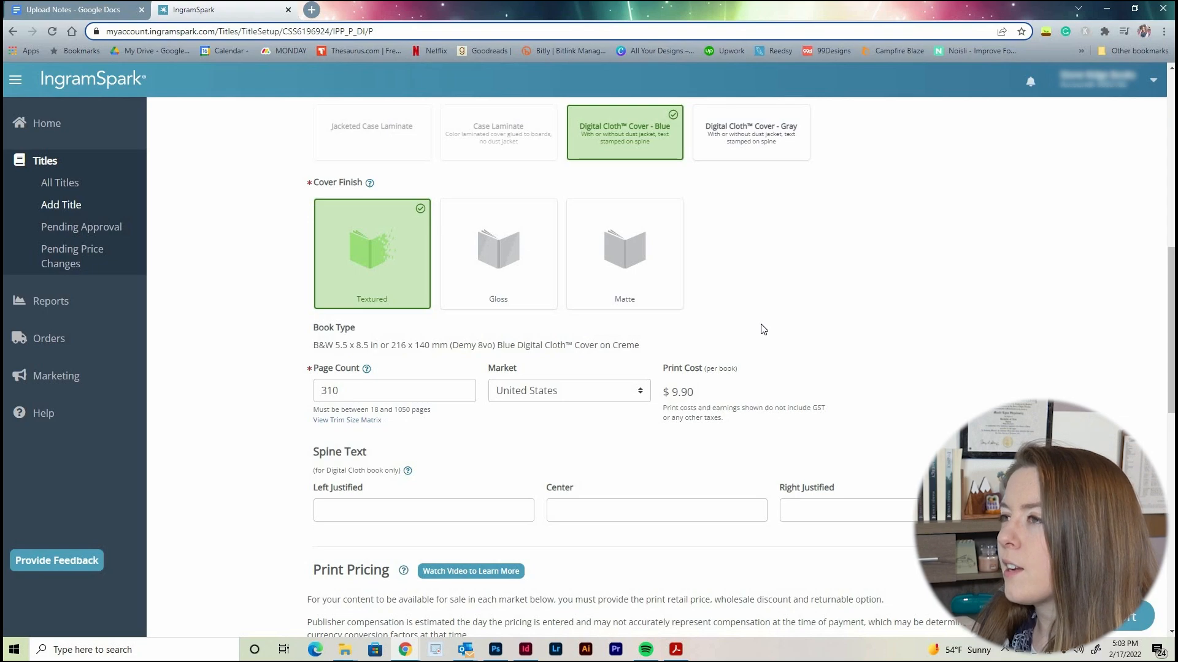
- Compare print costs for matte Jacketed Case Laminate and Case Laminate, and return to Digital Cloth Cover - Blue with the Textured finish
click(489, 243)
click(368, 147)
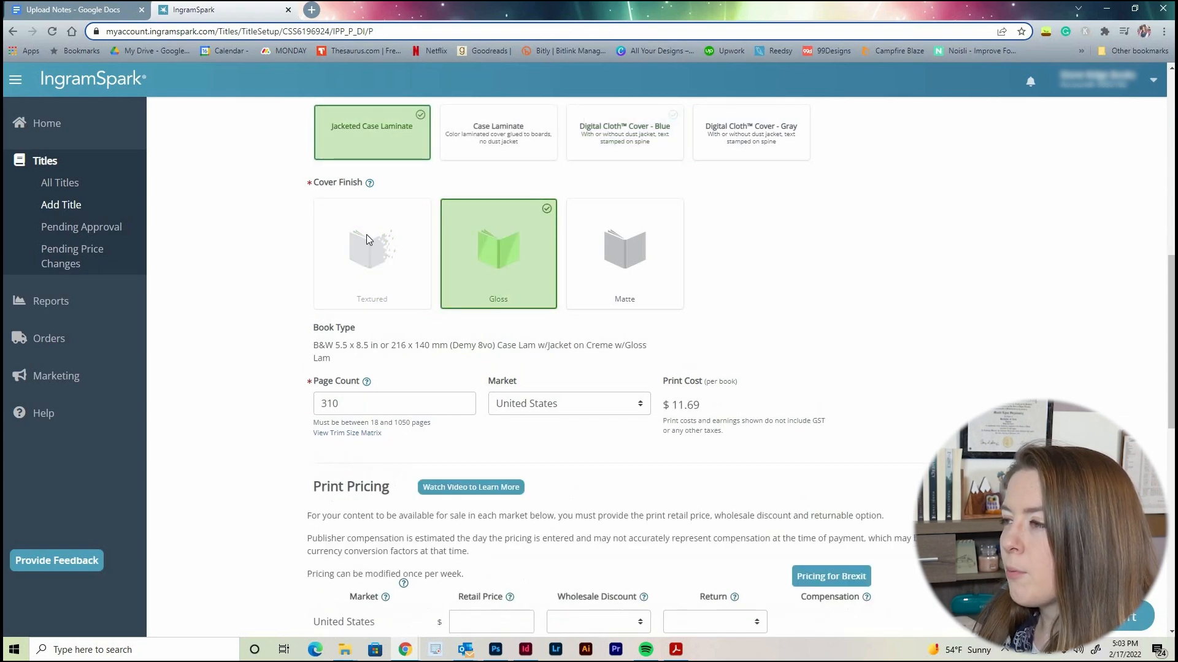
click(633, 270)
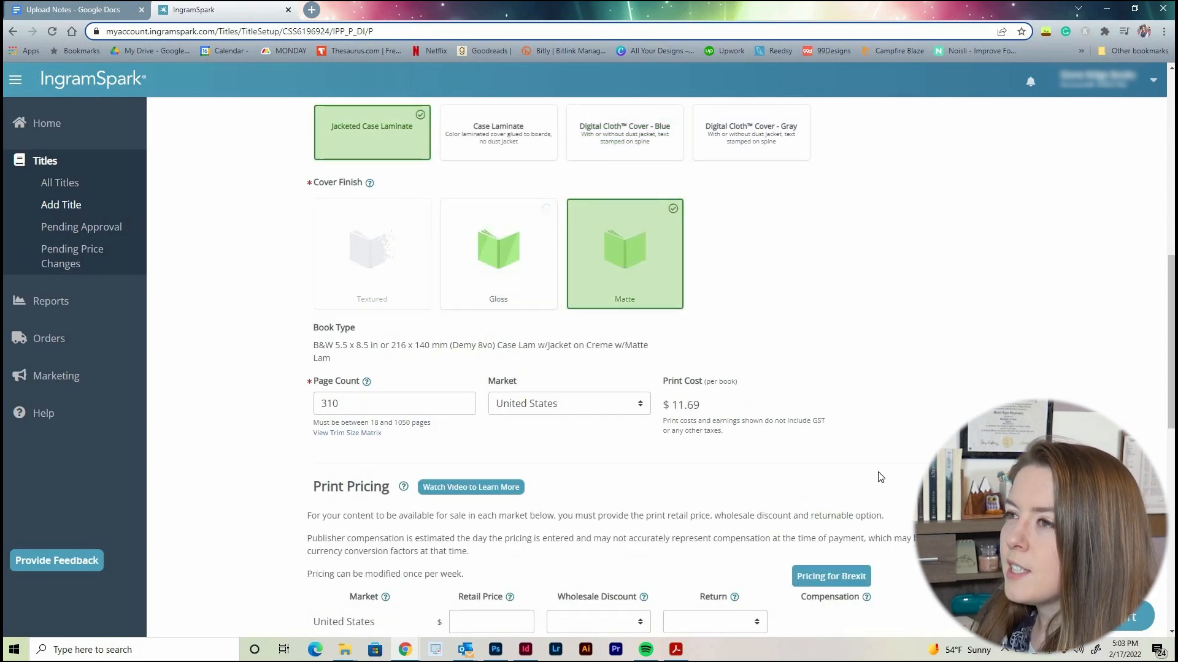
scroll(373, 192, up, 1)
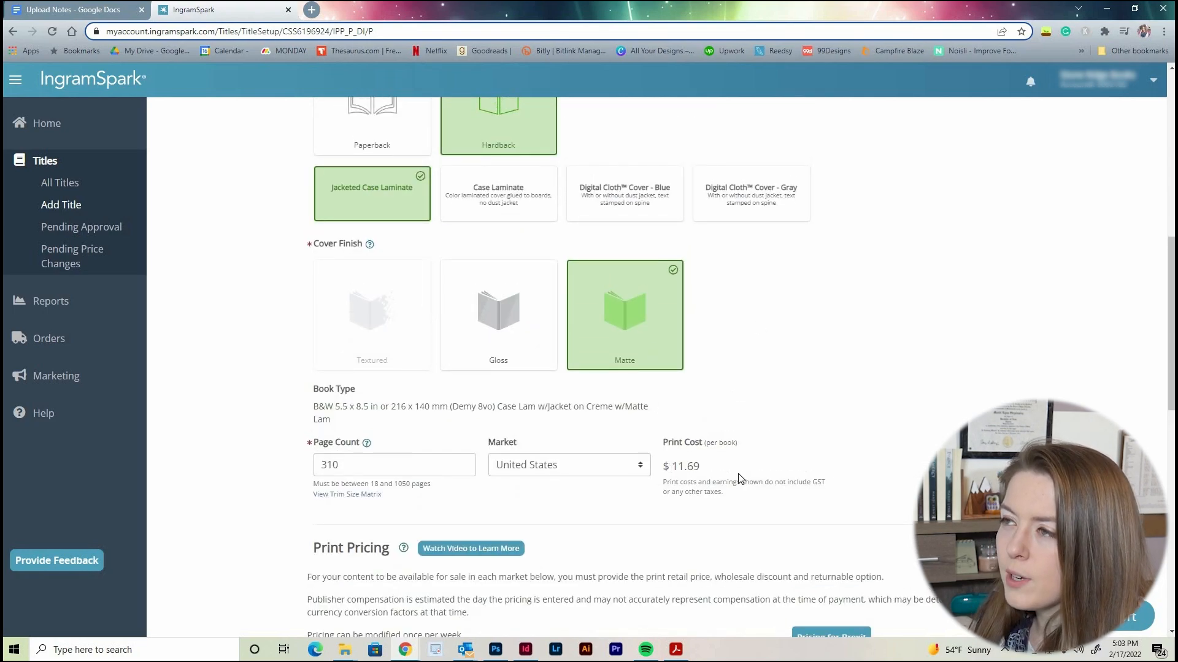
click(525, 213)
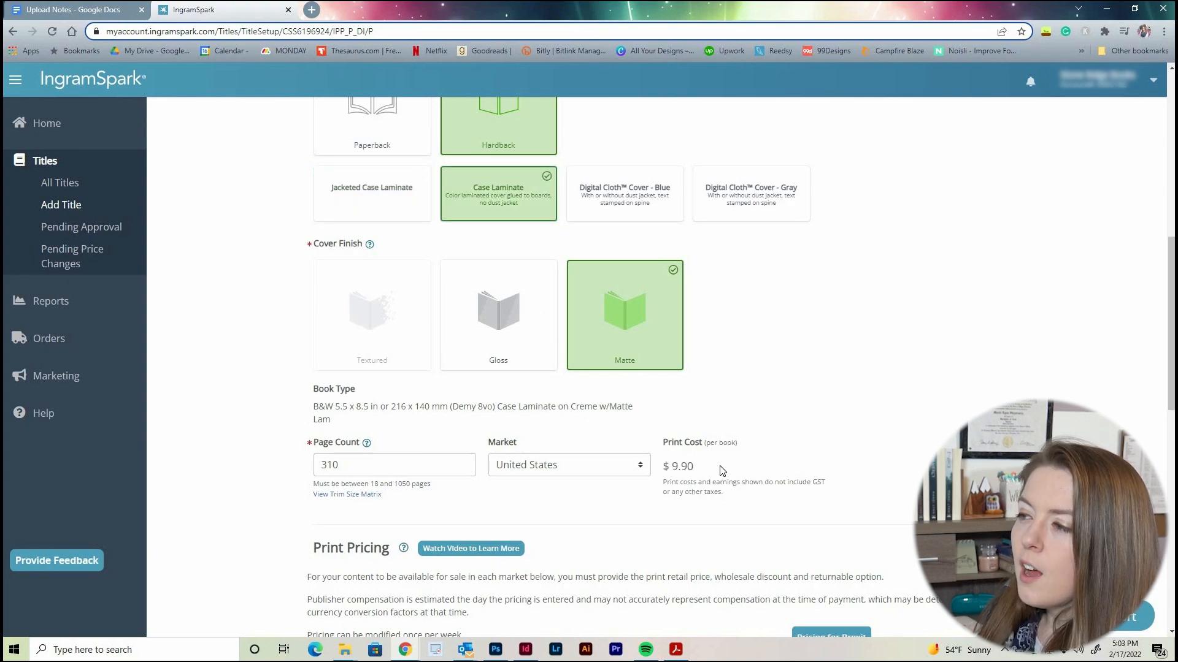
click(644, 208)
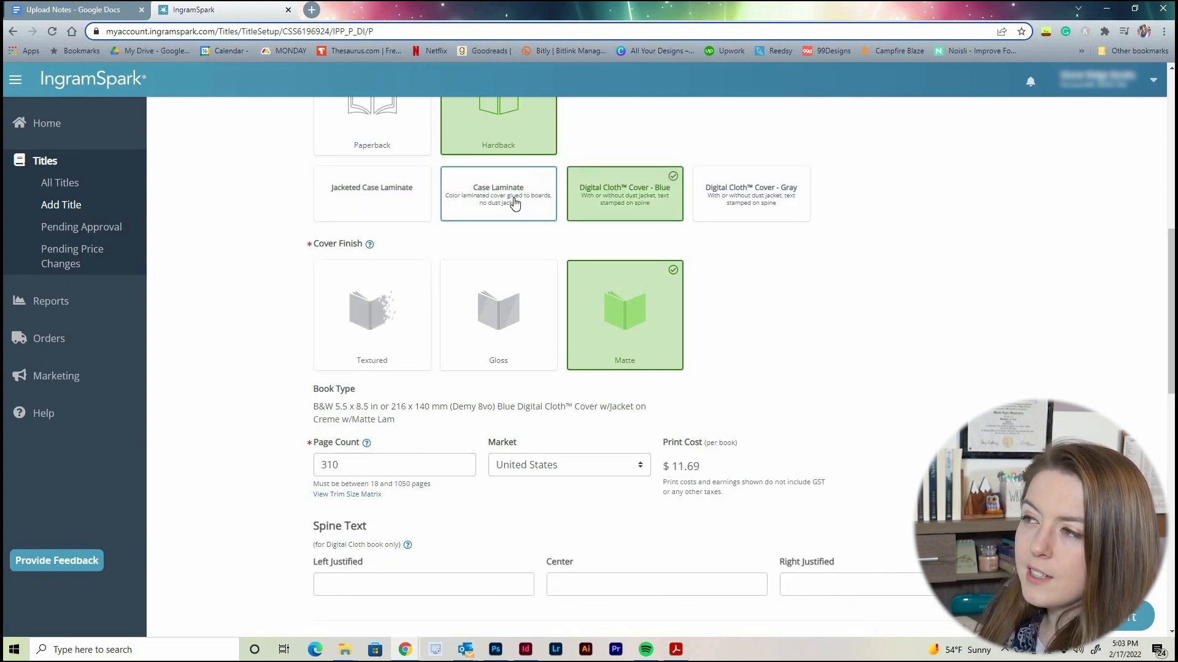
click(404, 311)
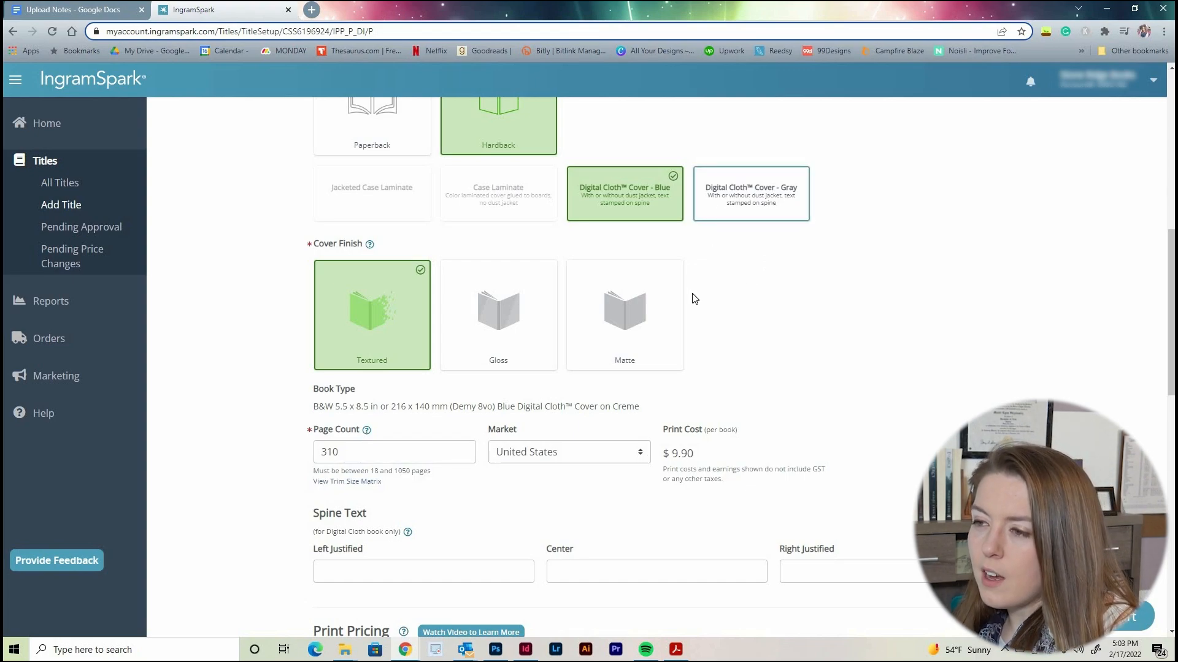
- Enter "Meet Me at the Summit" as the centered spine text for the digital cloth cover
scroll(704, 307, down, 1)
click(397, 511)
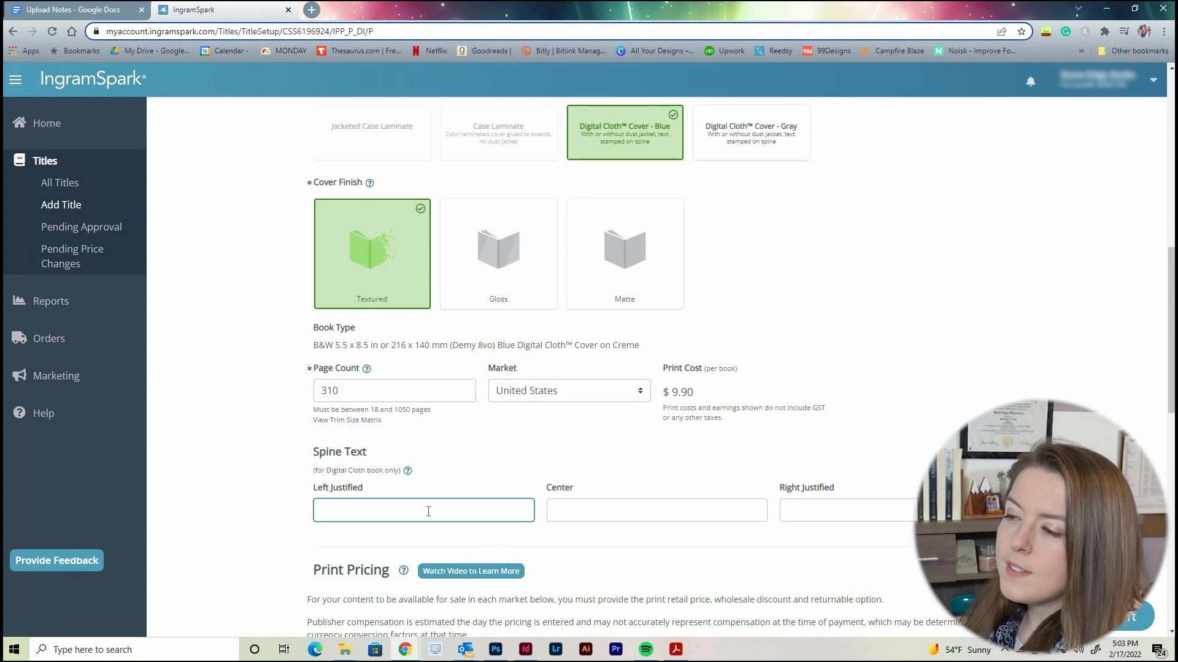
key(Tab)
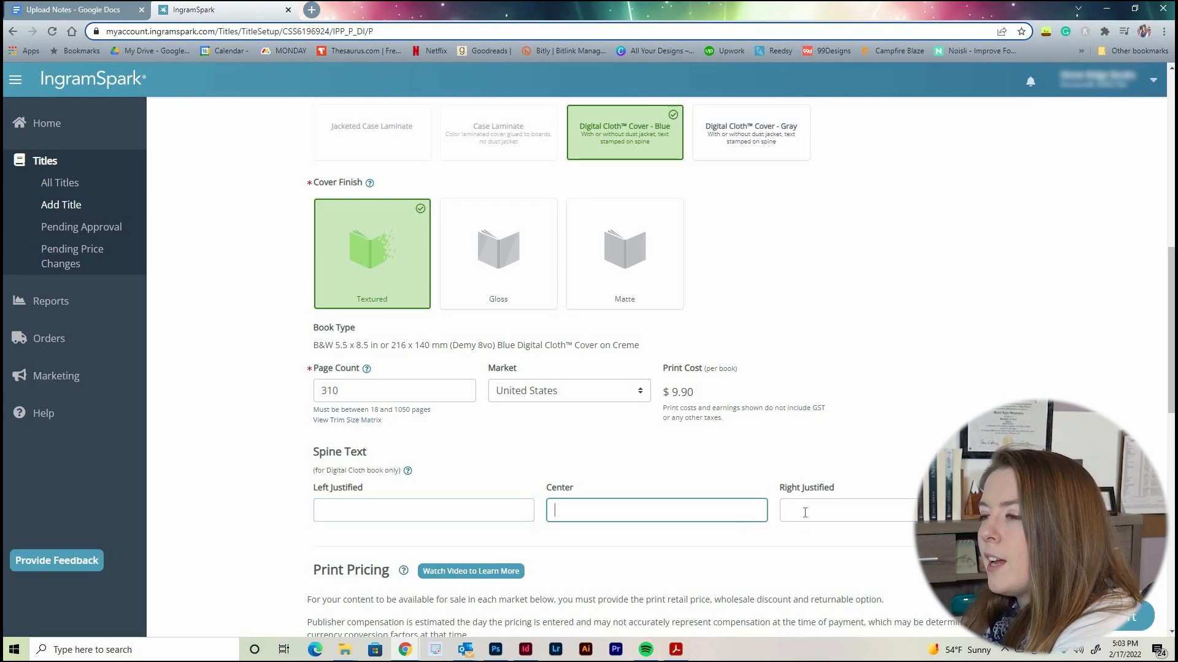
key(Tab)
click(663, 517)
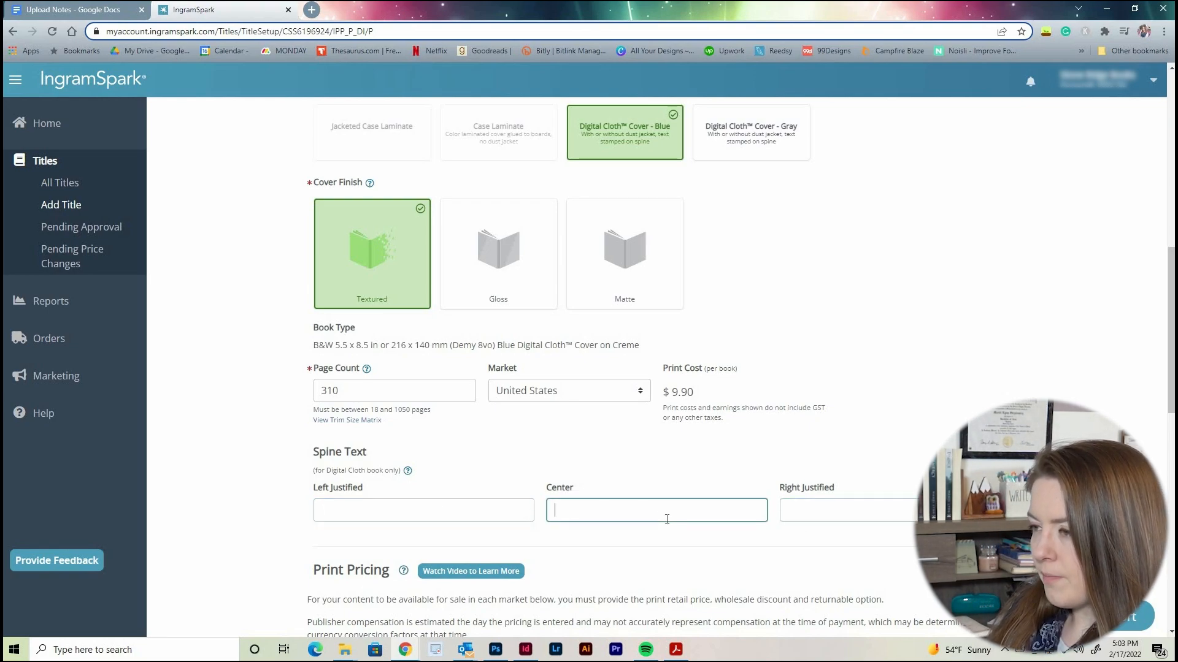
text(Meet Me at )
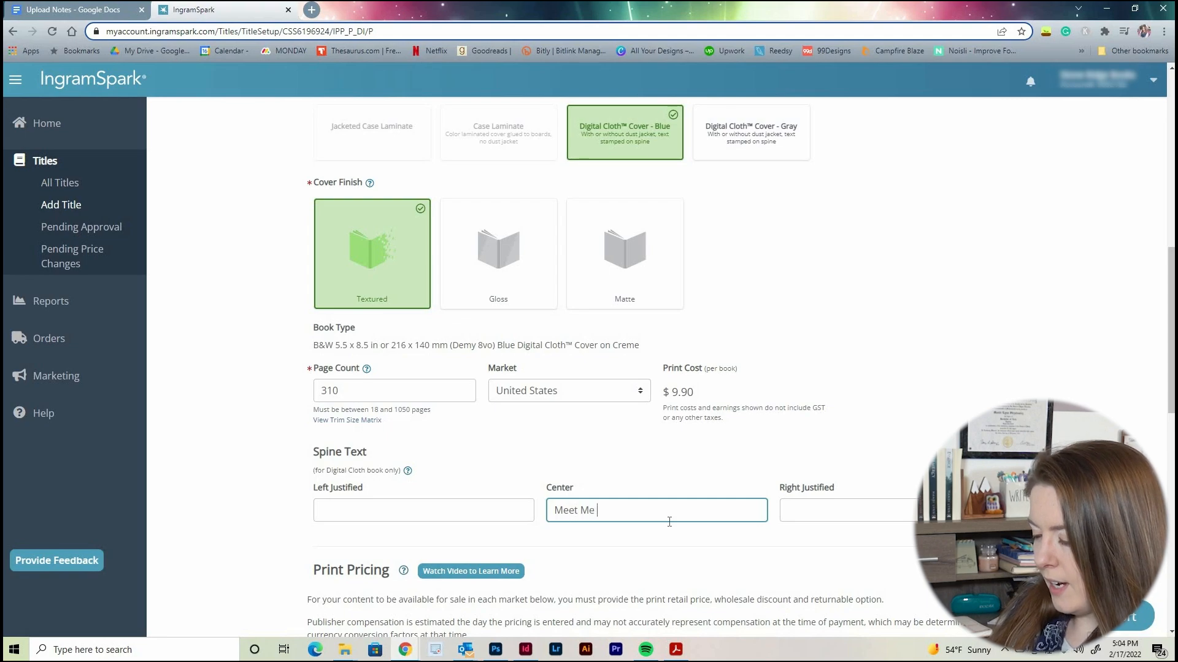
text(the Summit)
- Examine the example hardcover jacket image and case cover PDF for "She's Not Here", and put them away
scroll(815, 303, up, 2)
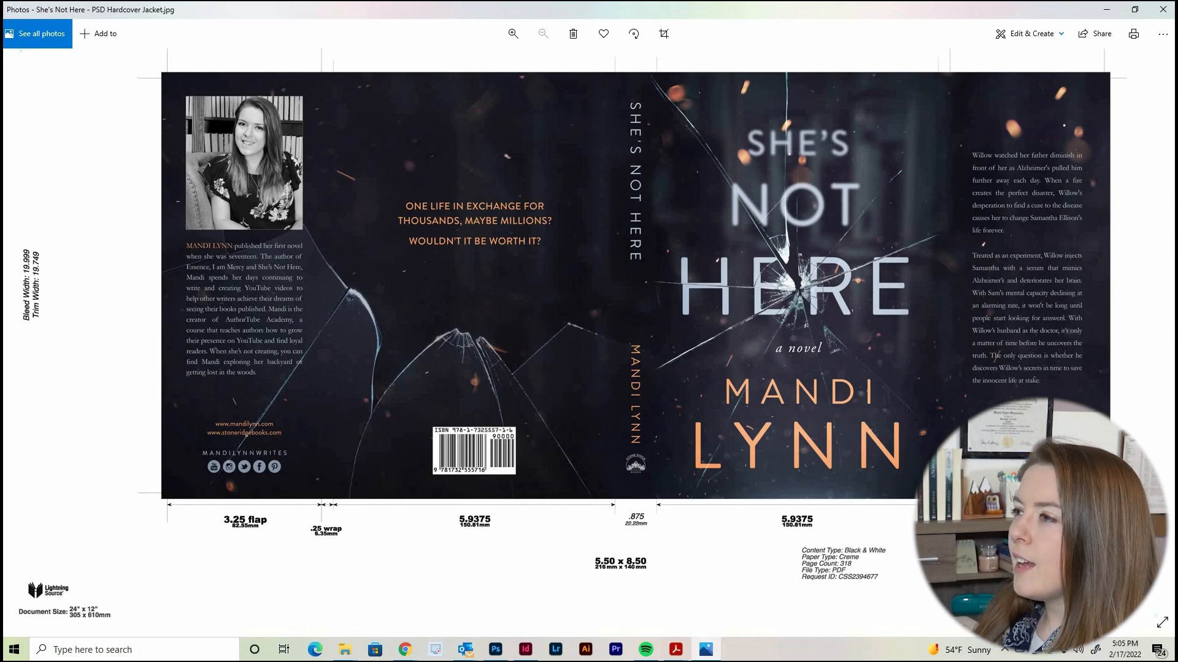
drag(705, 661, 706, 1)
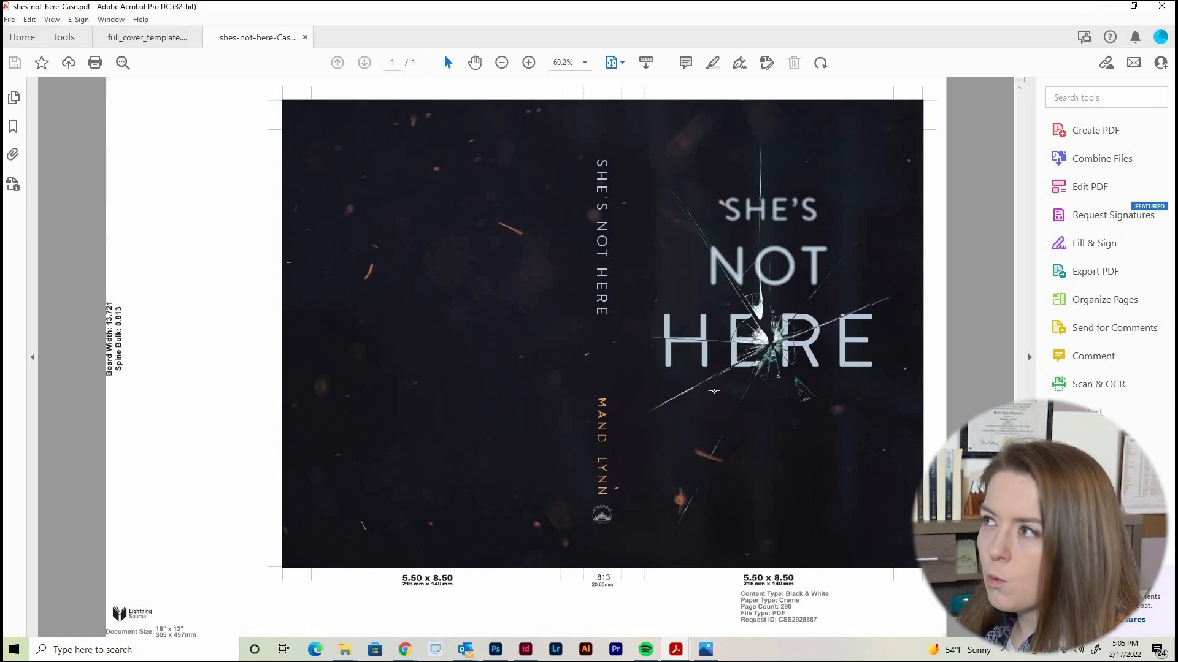
click(1106, 7)
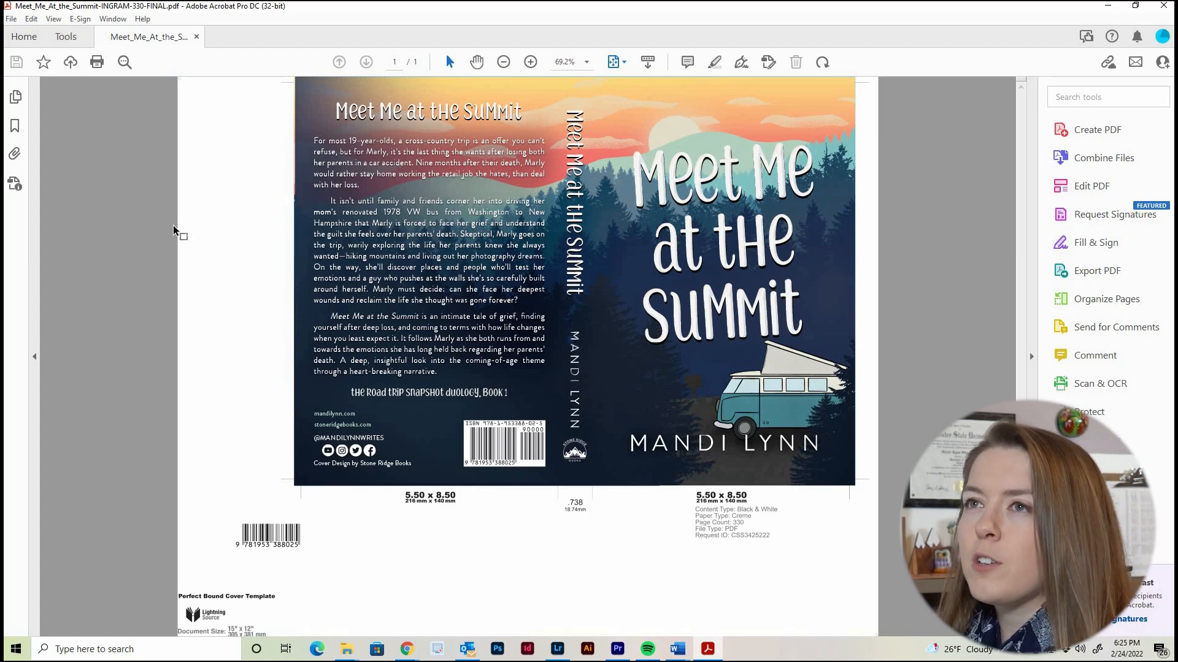
- Inspect the custom document properties of the Meet Me at the Summit cover PDF for its PDF/X version and conformance
click(12, 19)
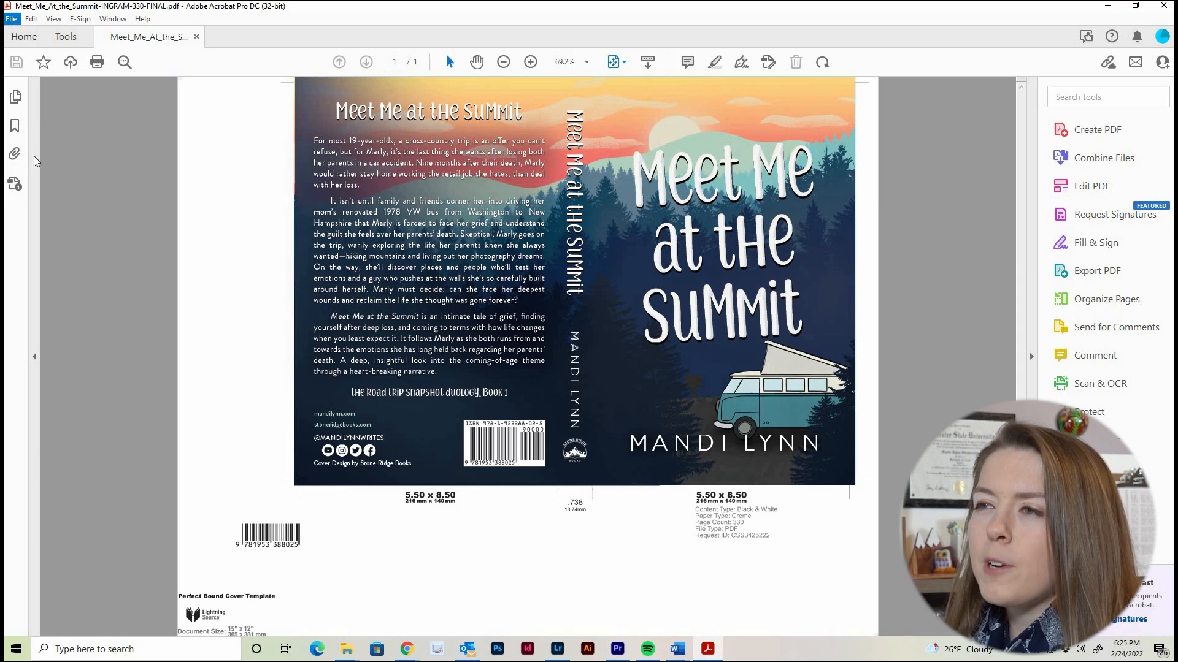
click(56, 297)
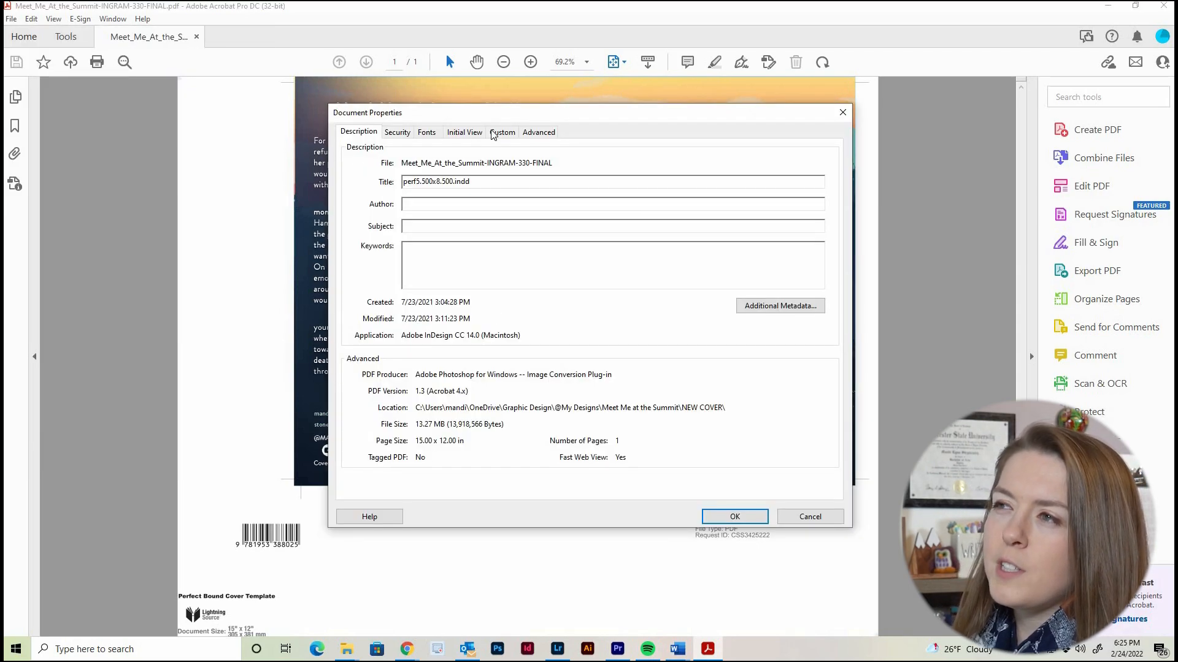
click(508, 136)
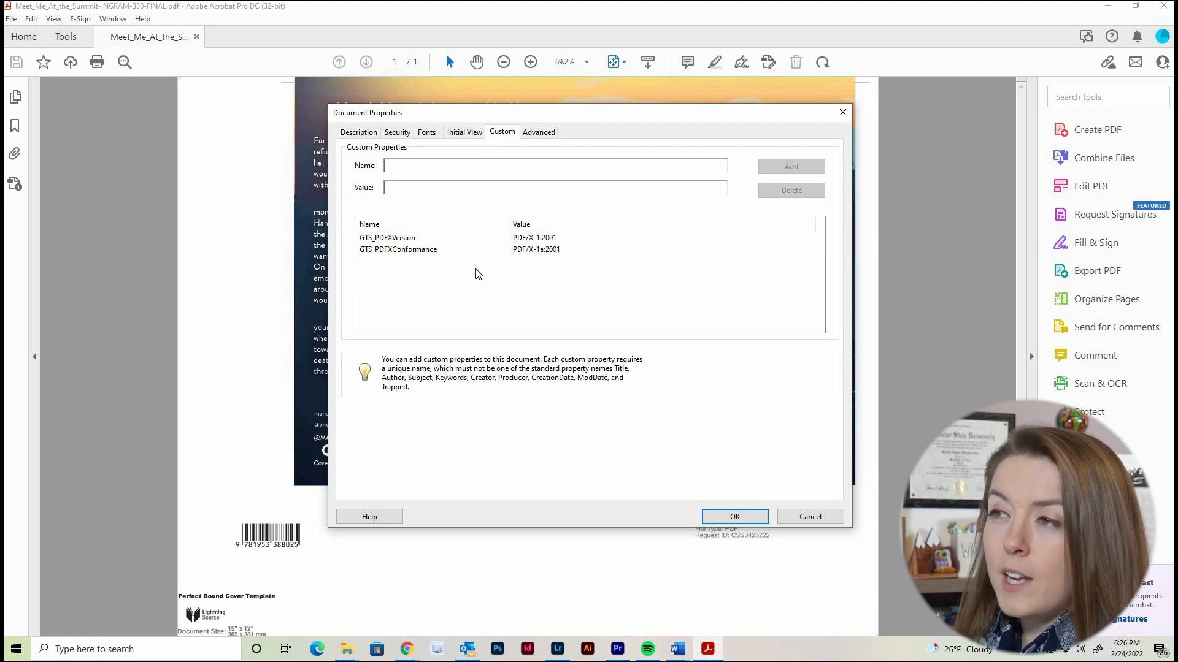
- Delete the GTS_PDFXVersion and GTS_PDFXConformance custom properties from the cover PDF, save the file and close it
click(432, 240)
click(790, 191)
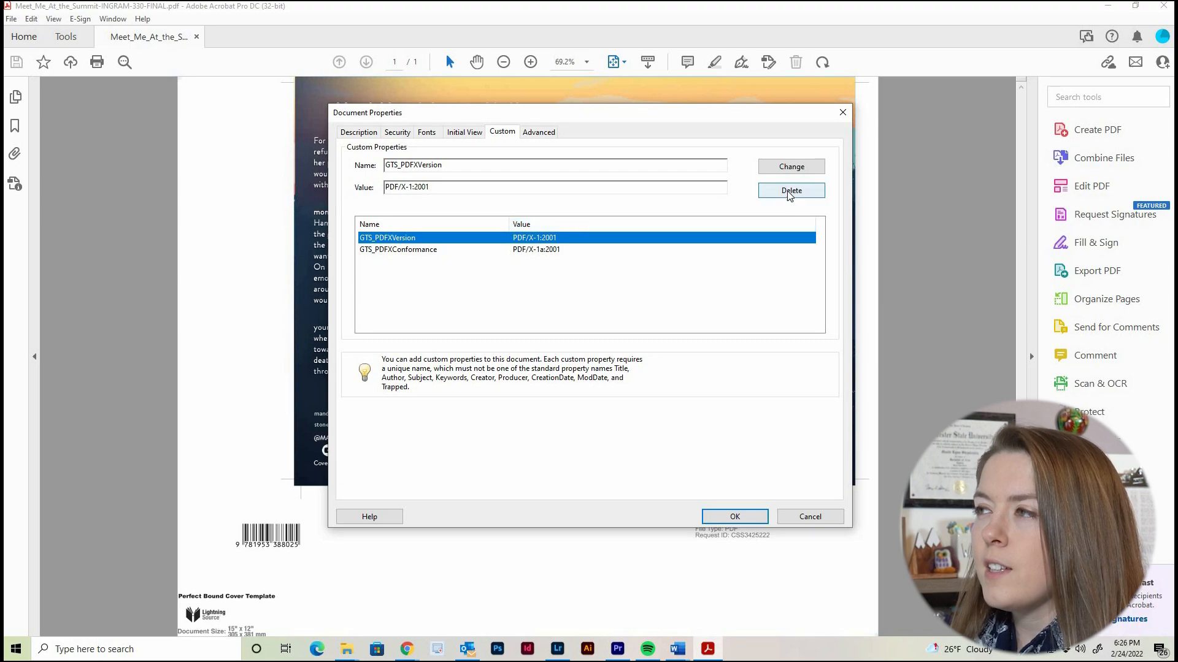
click(474, 239)
click(811, 193)
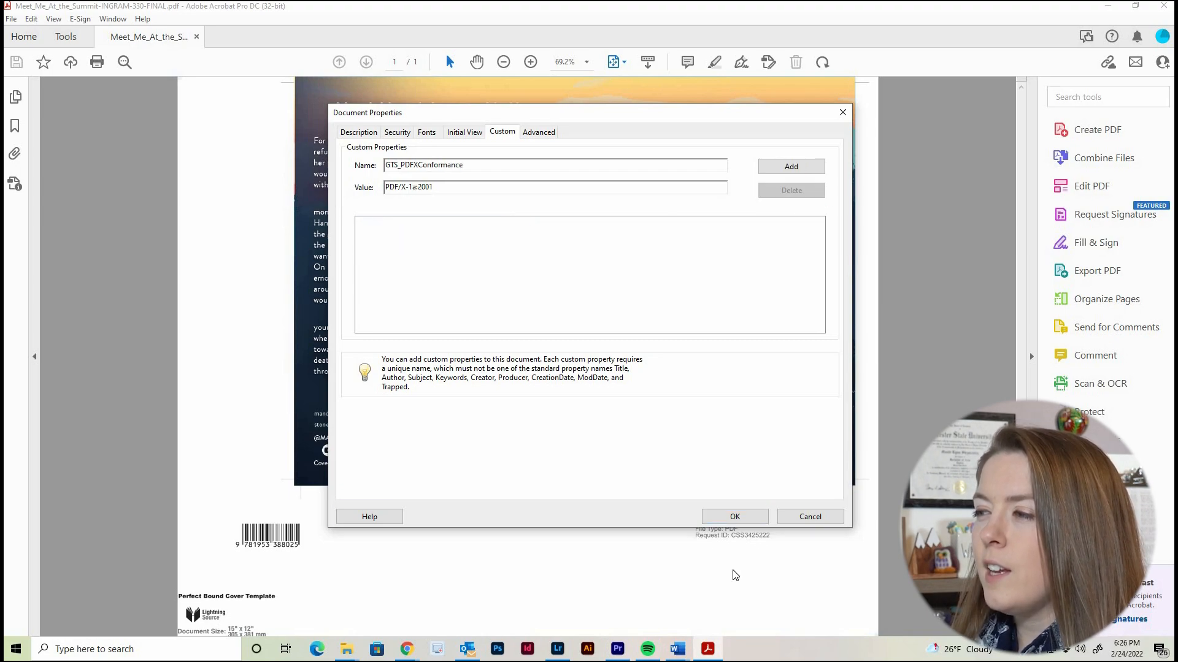
click(735, 517)
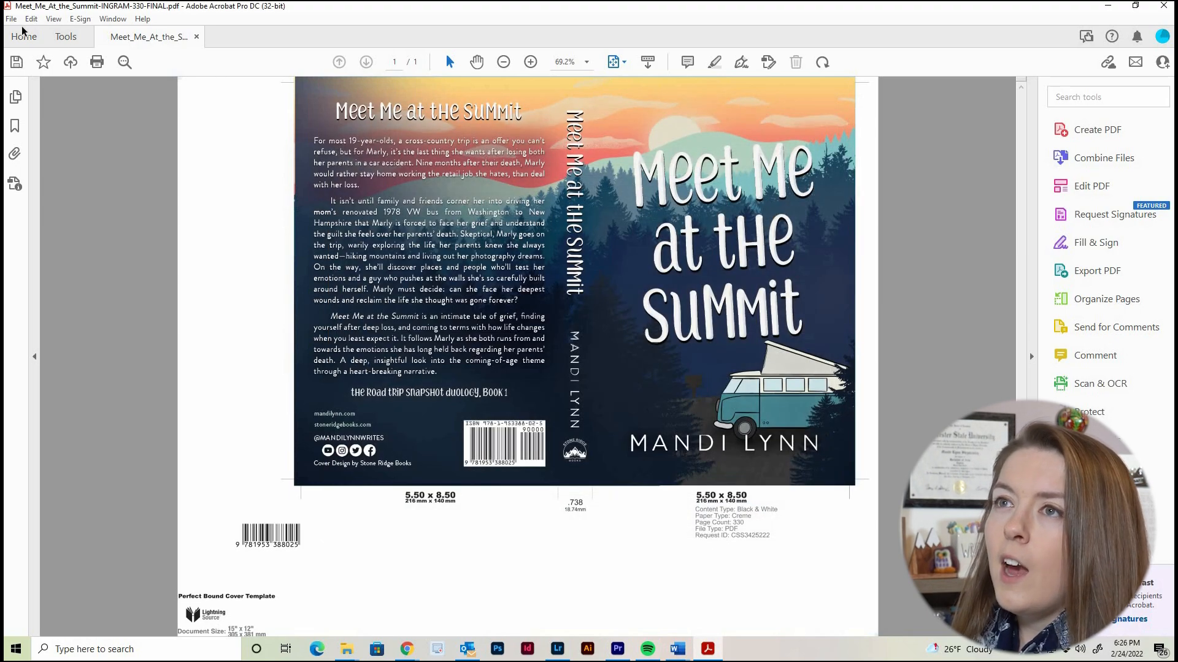
click(16, 63)
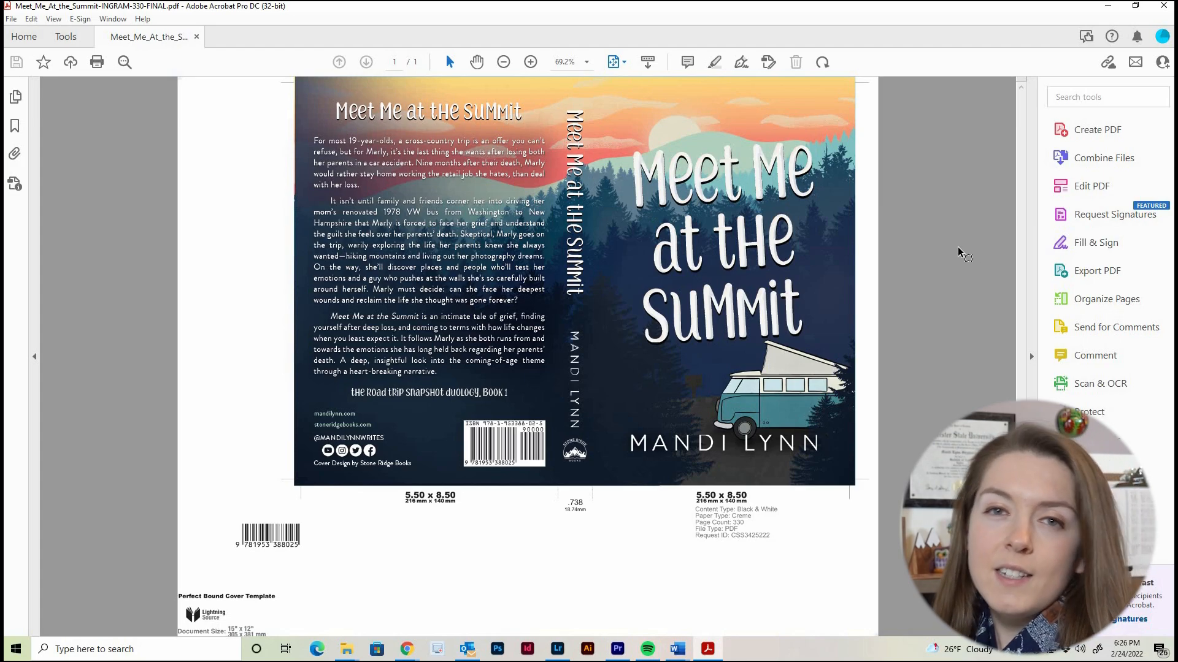
click(1163, 5)
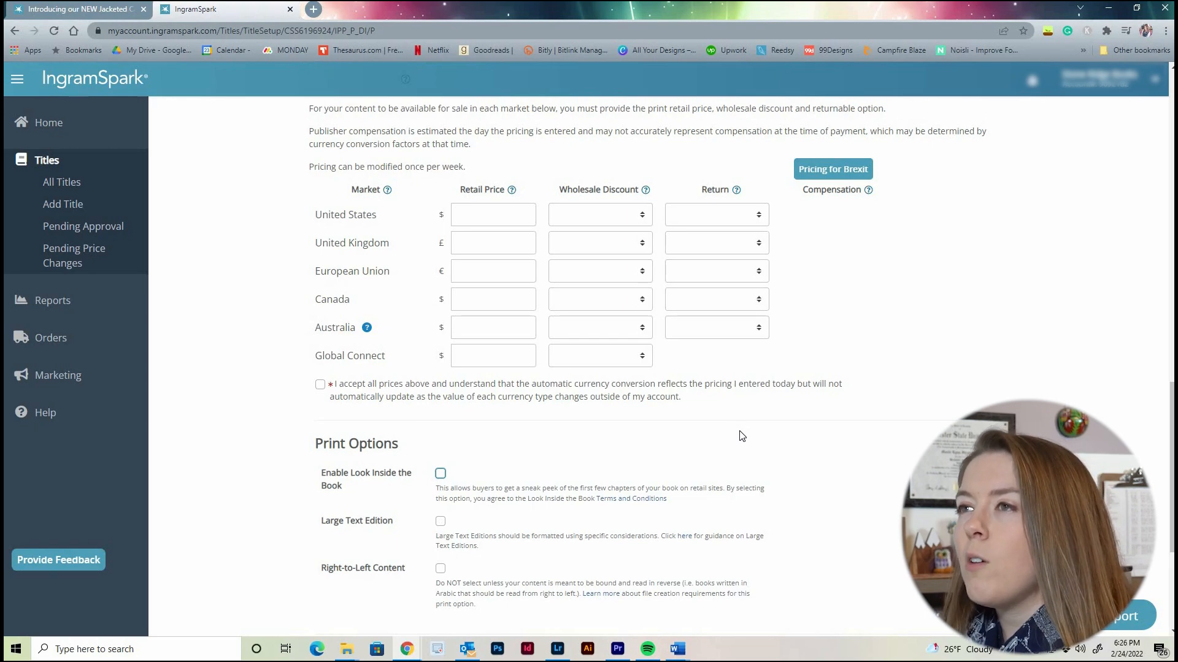
- Enter a United States retail price of 24.99 in the print pricing and apply it so the other markets' prices are filled in
scroll(733, 432, up, 2)
scroll(727, 376, down, 1)
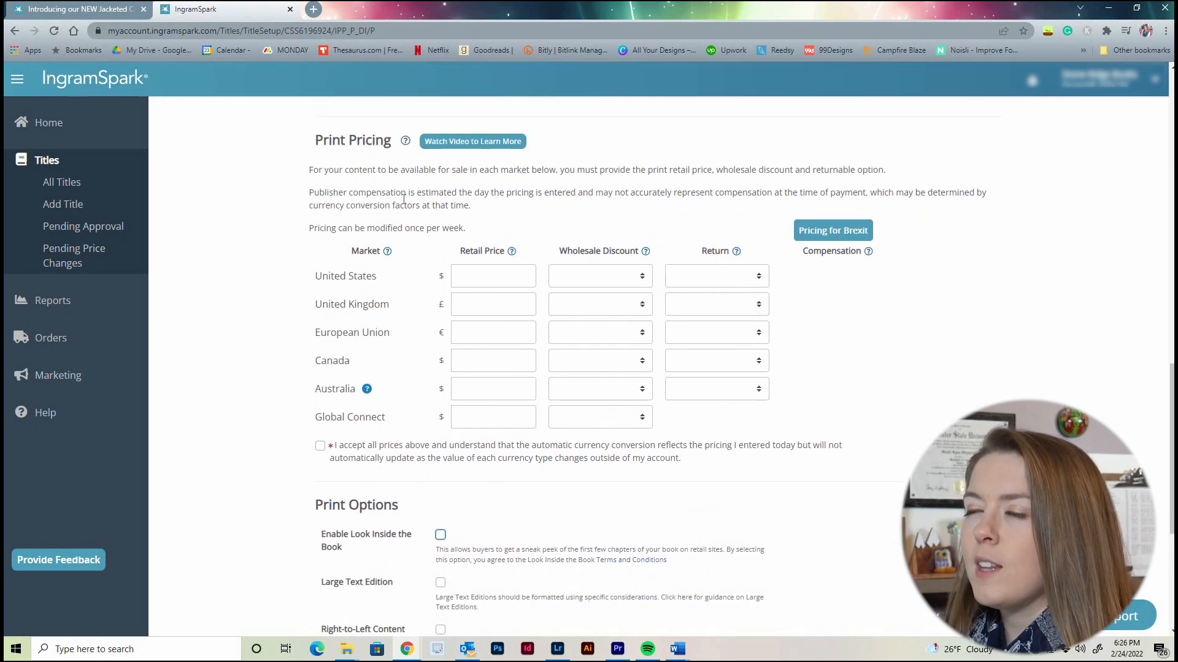
click(497, 276)
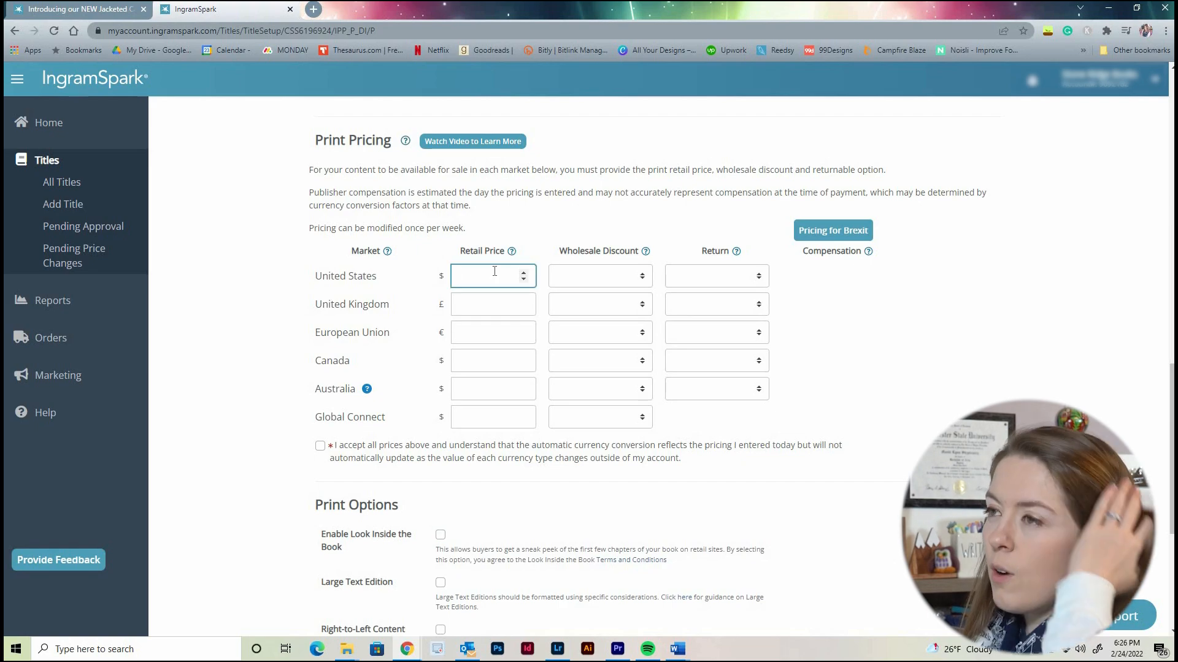
text(24.99)
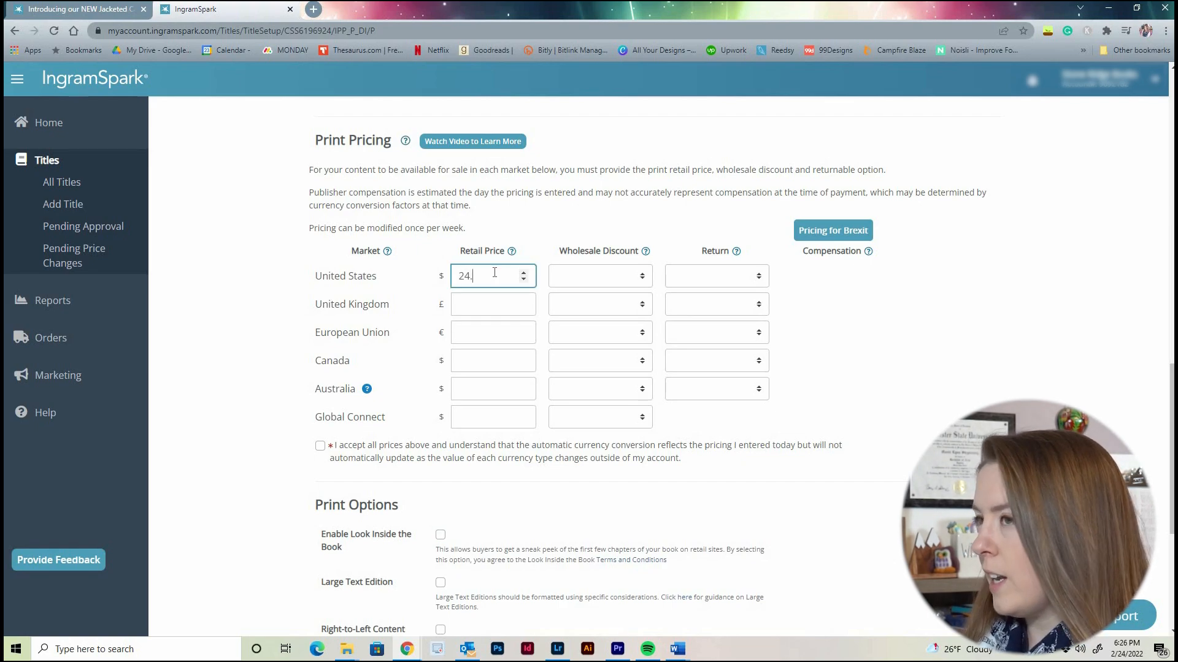
click(551, 242)
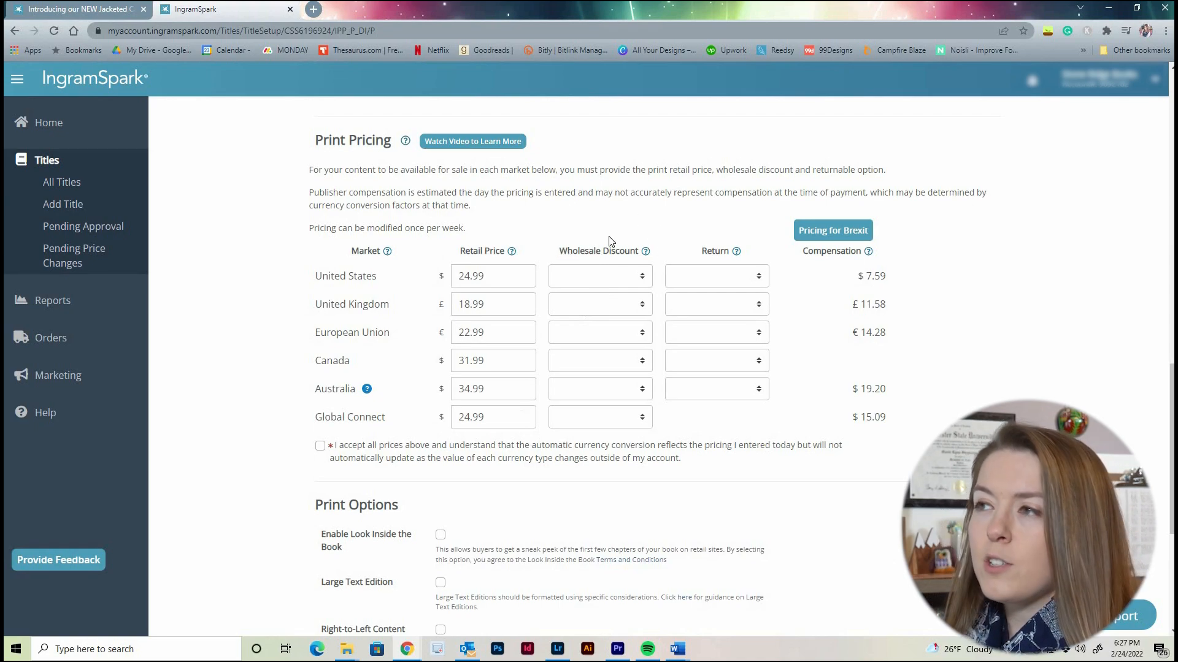
- Set the United States wholesale discount to Other (between 30% and 54%) with a value of 30%
click(643, 279)
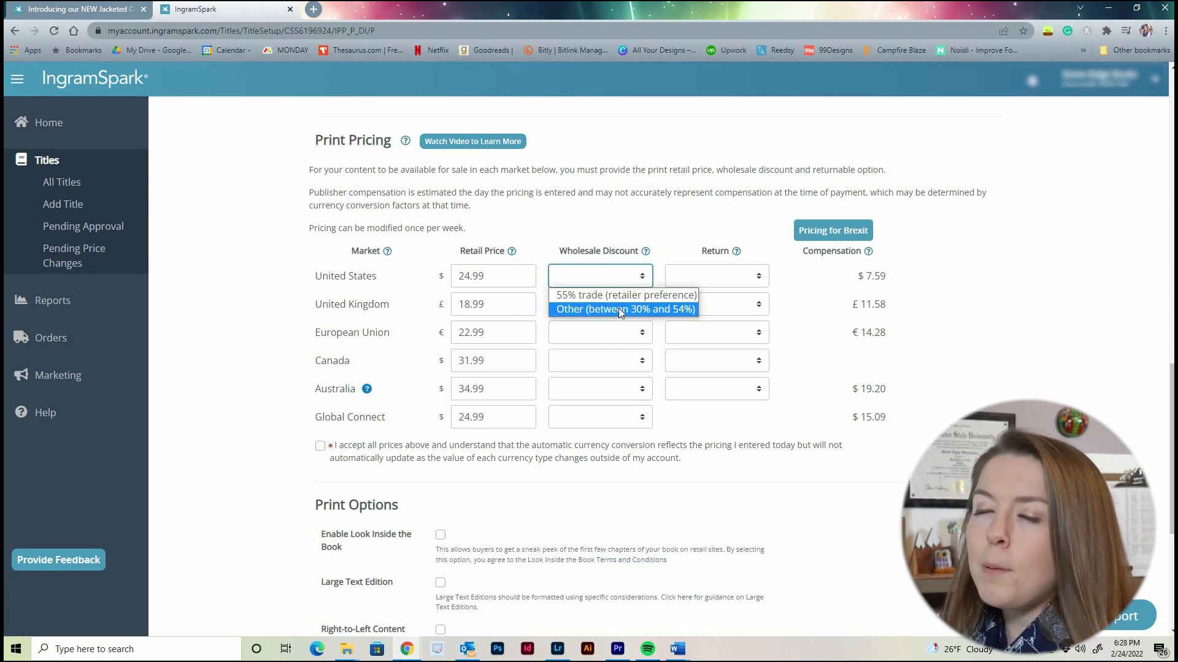
click(618, 308)
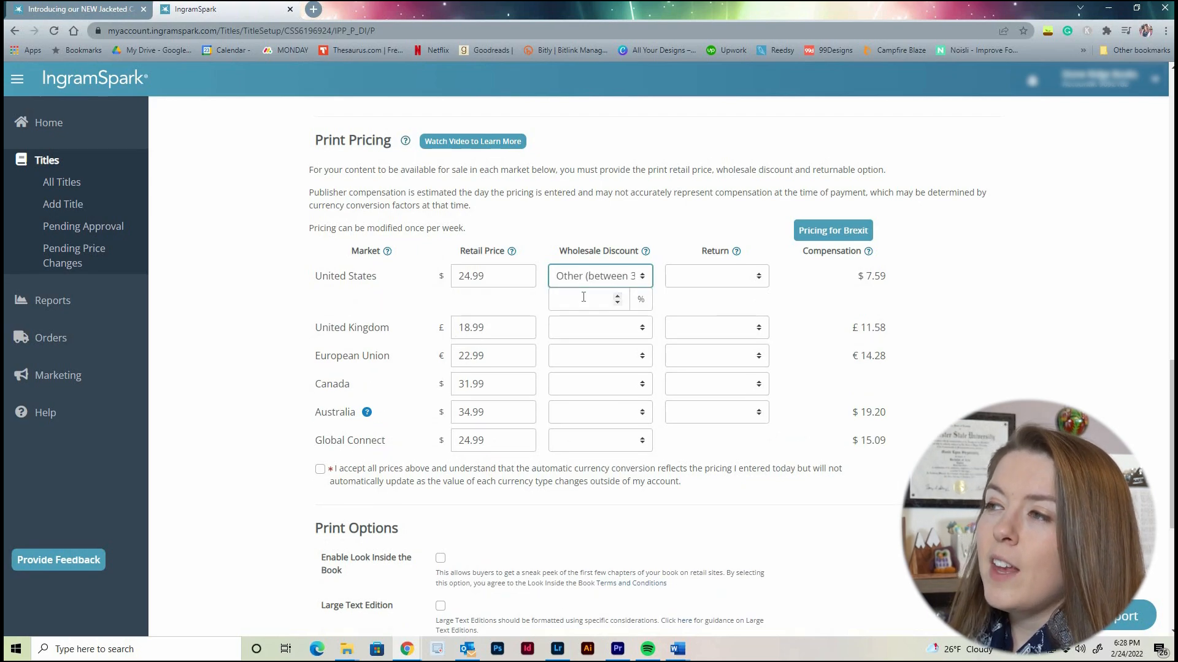
click(606, 279)
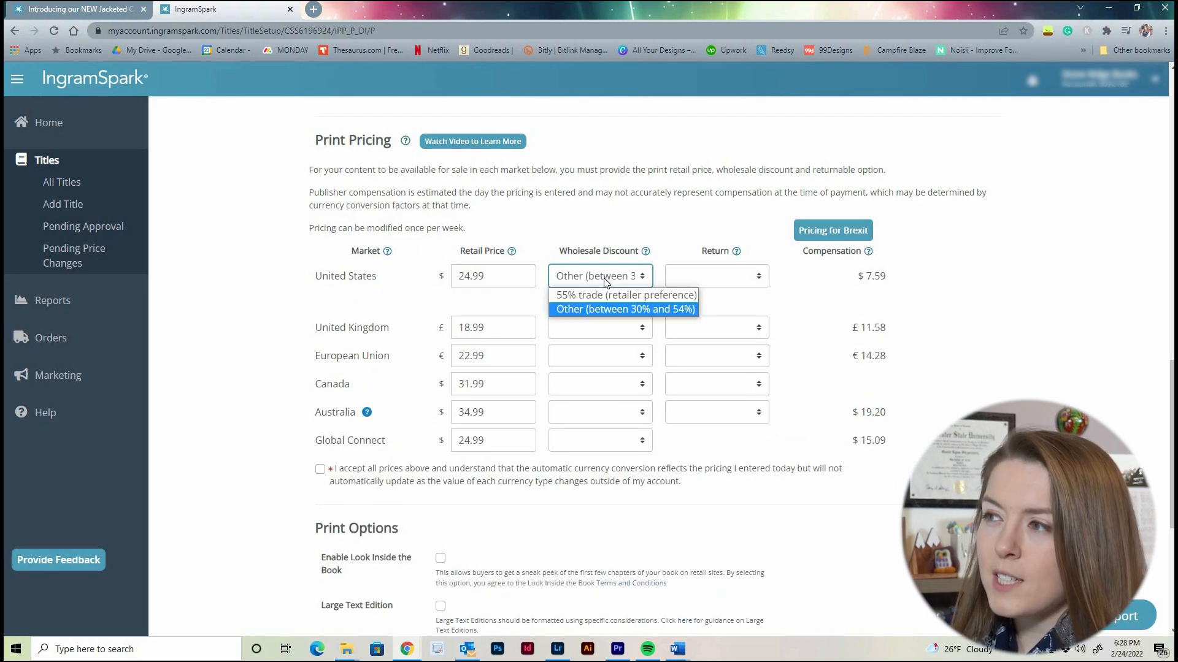
click(619, 309)
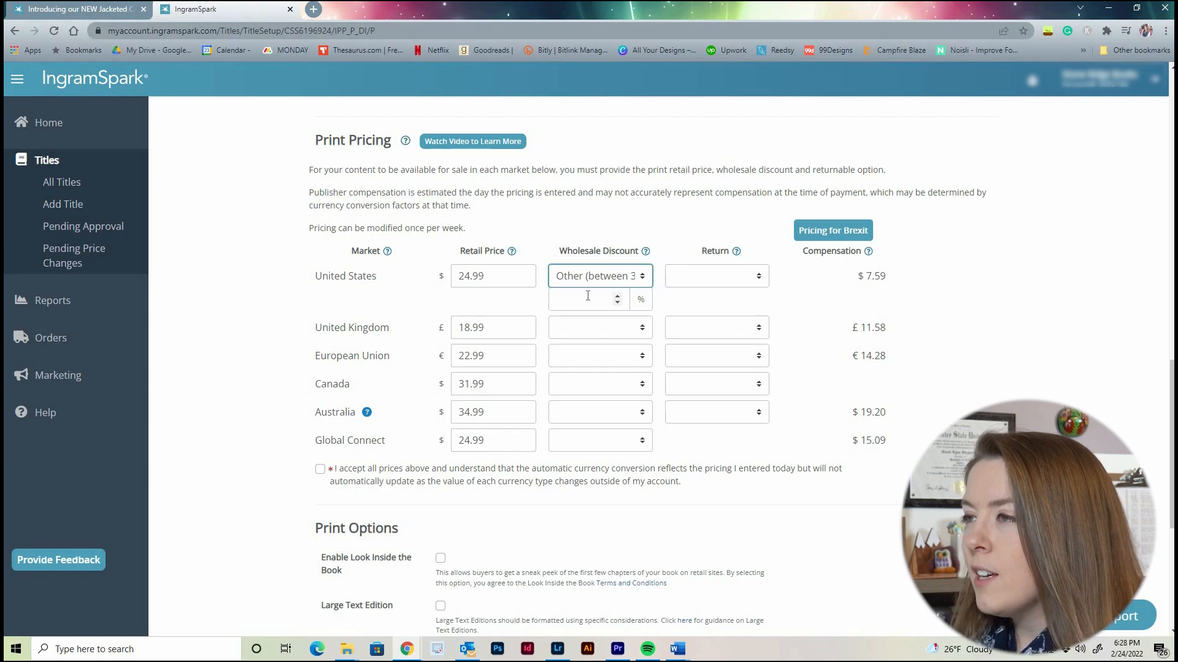
click(597, 298)
text(30)
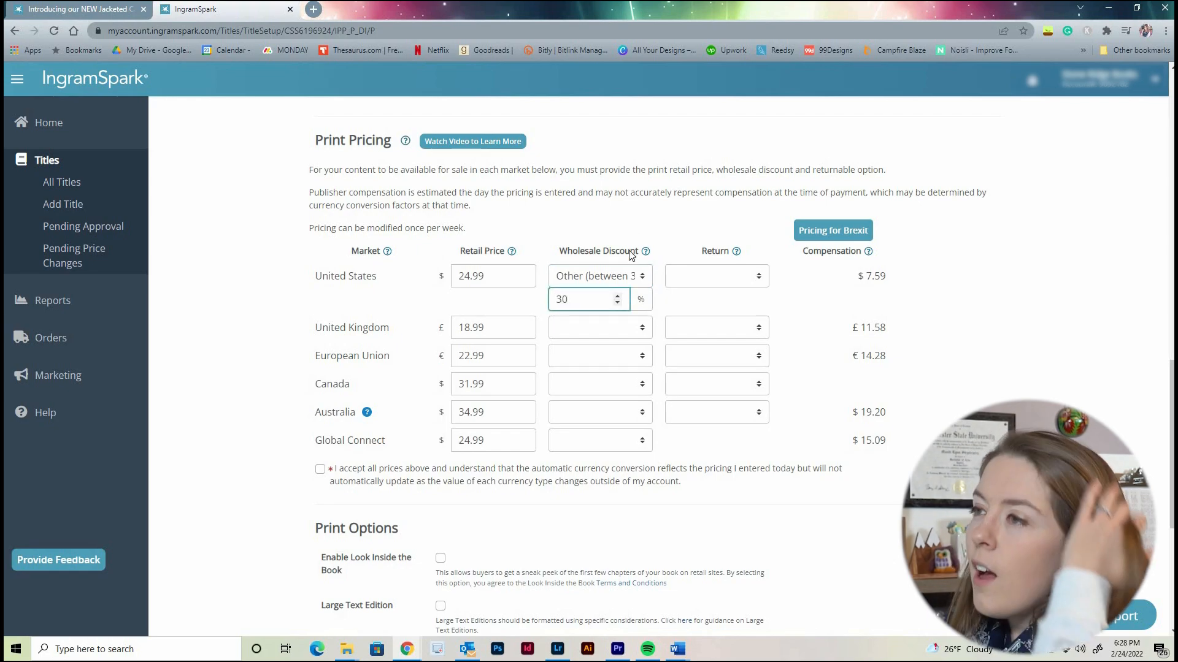
click(633, 253)
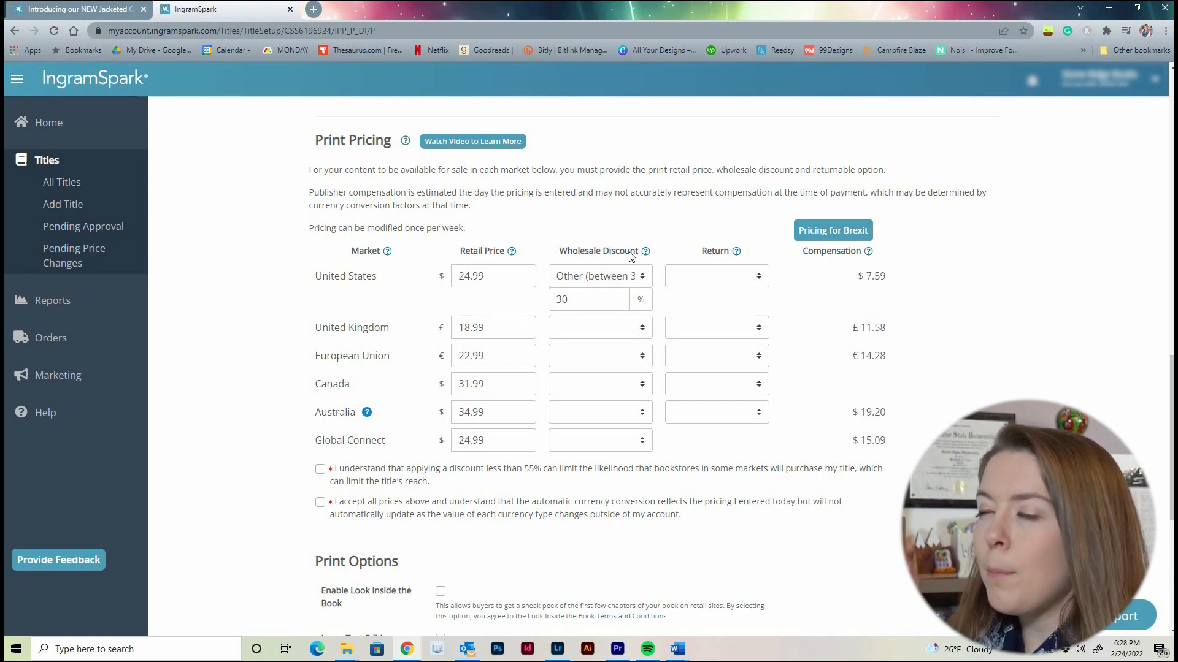
- Try the 55% trade (retailer preference) wholesale discount for the United States and check the resulting compensation
click(600, 277)
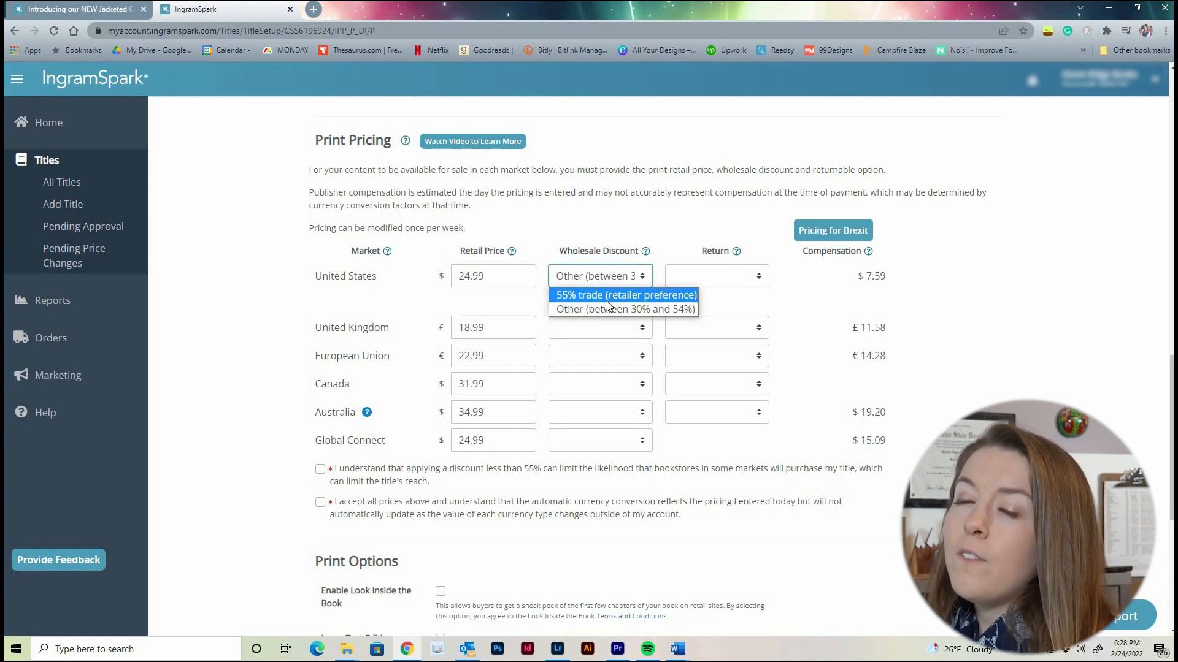
click(619, 237)
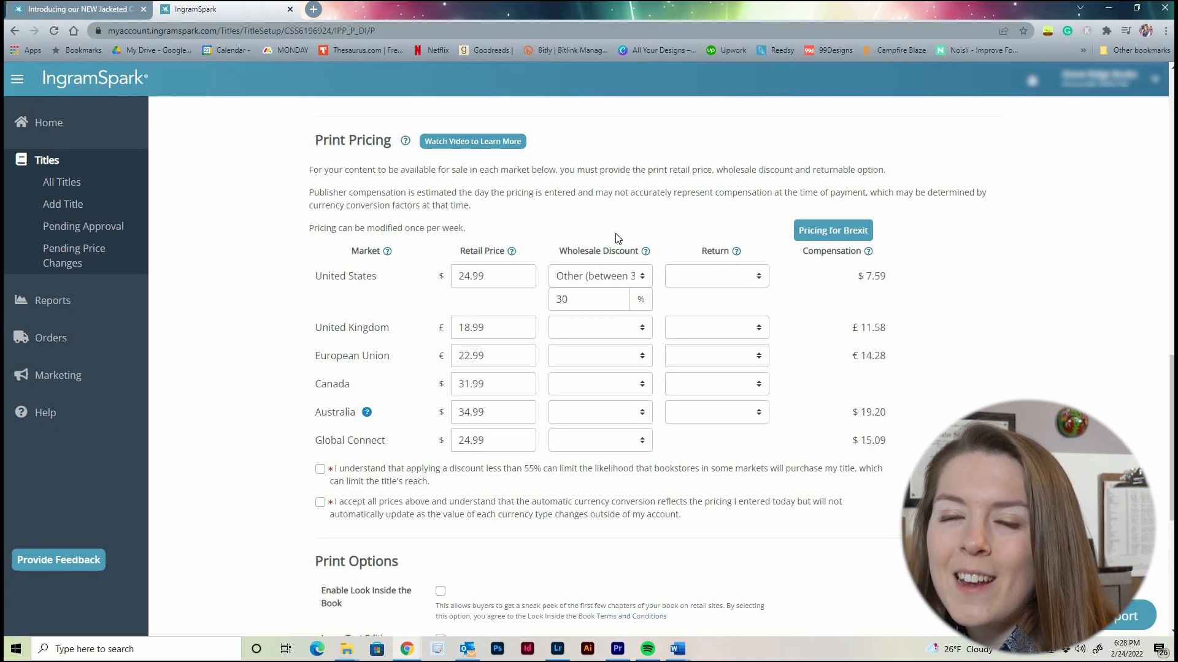
click(613, 278)
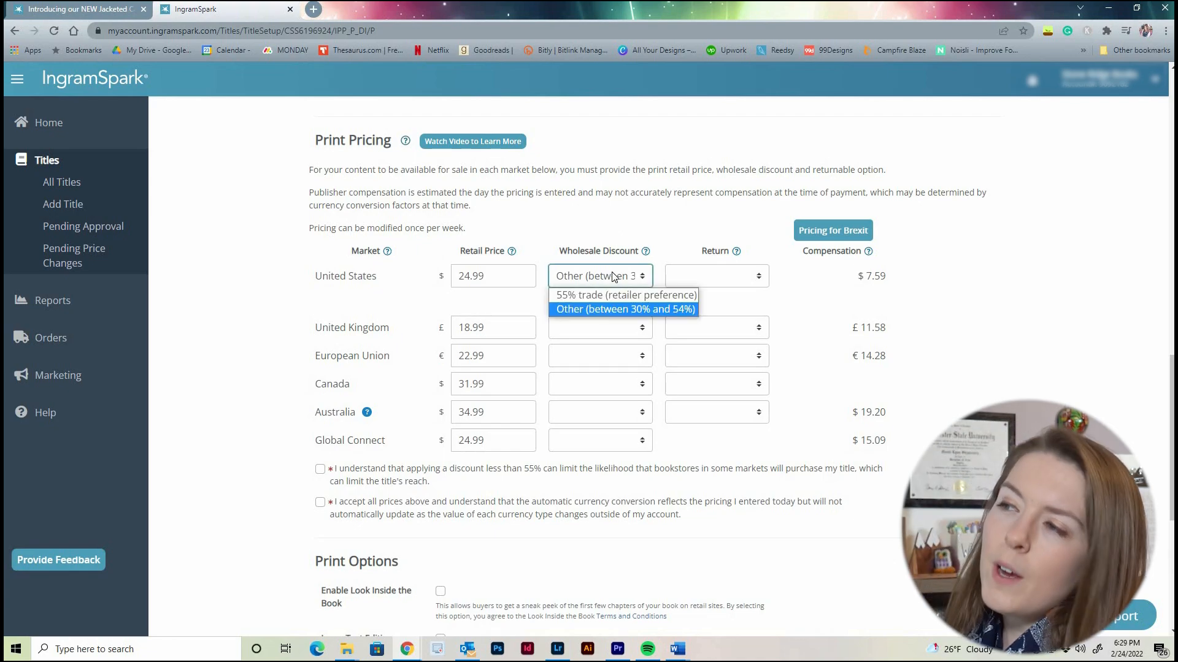
click(612, 294)
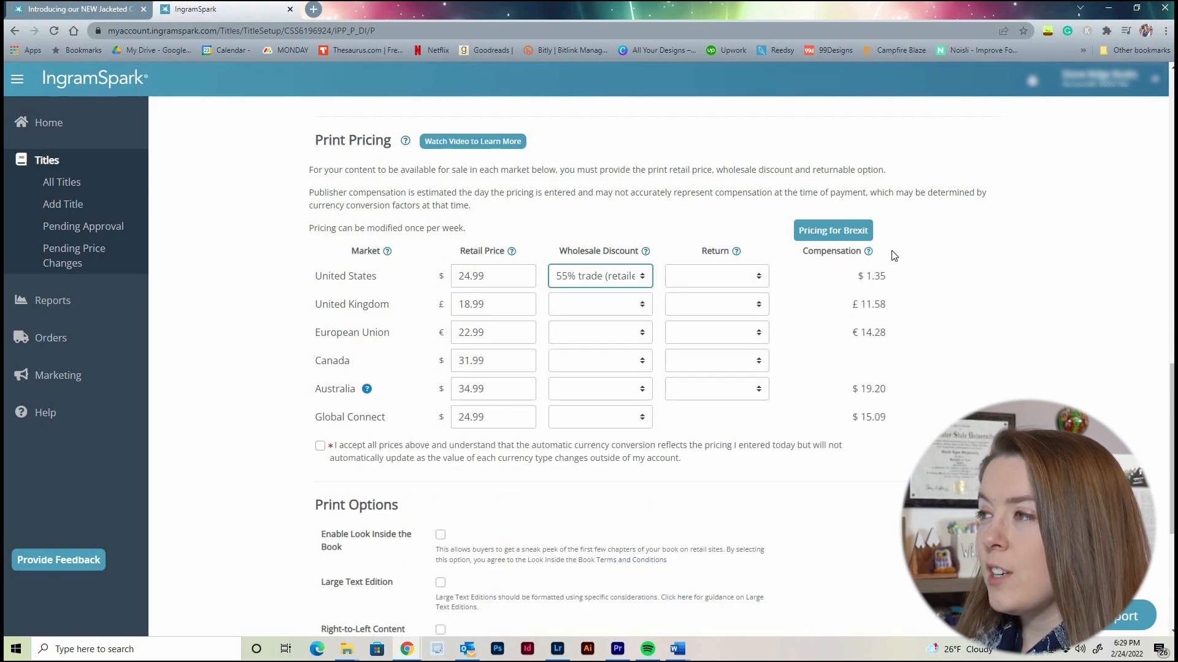
click(894, 277)
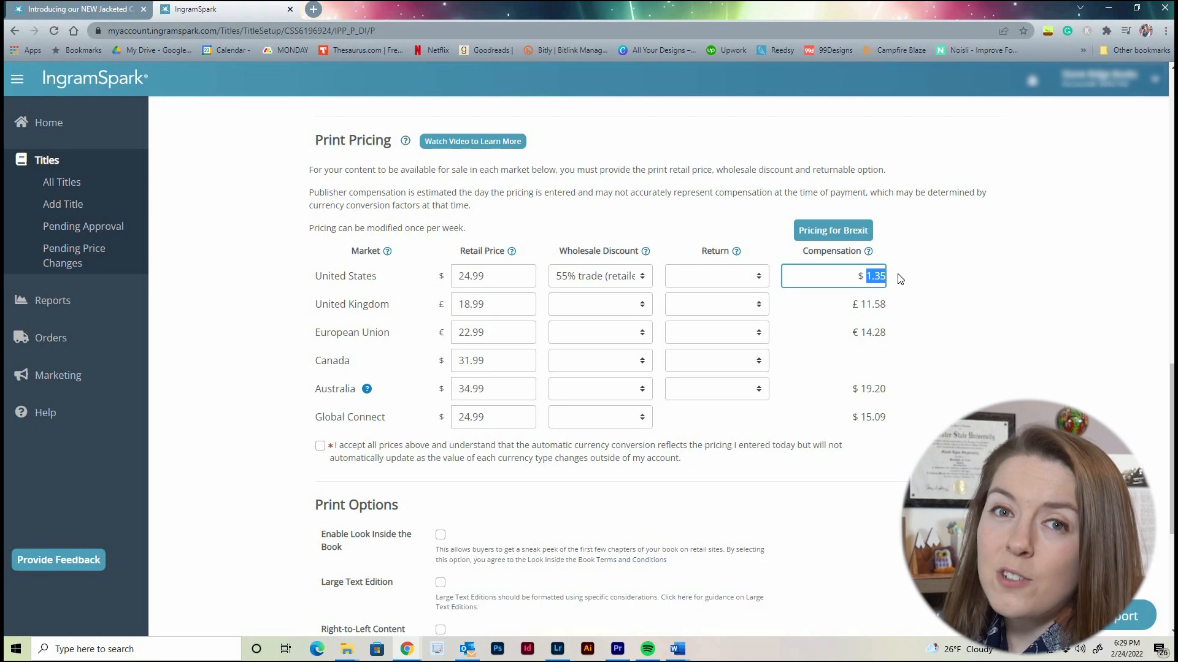
click(900, 279)
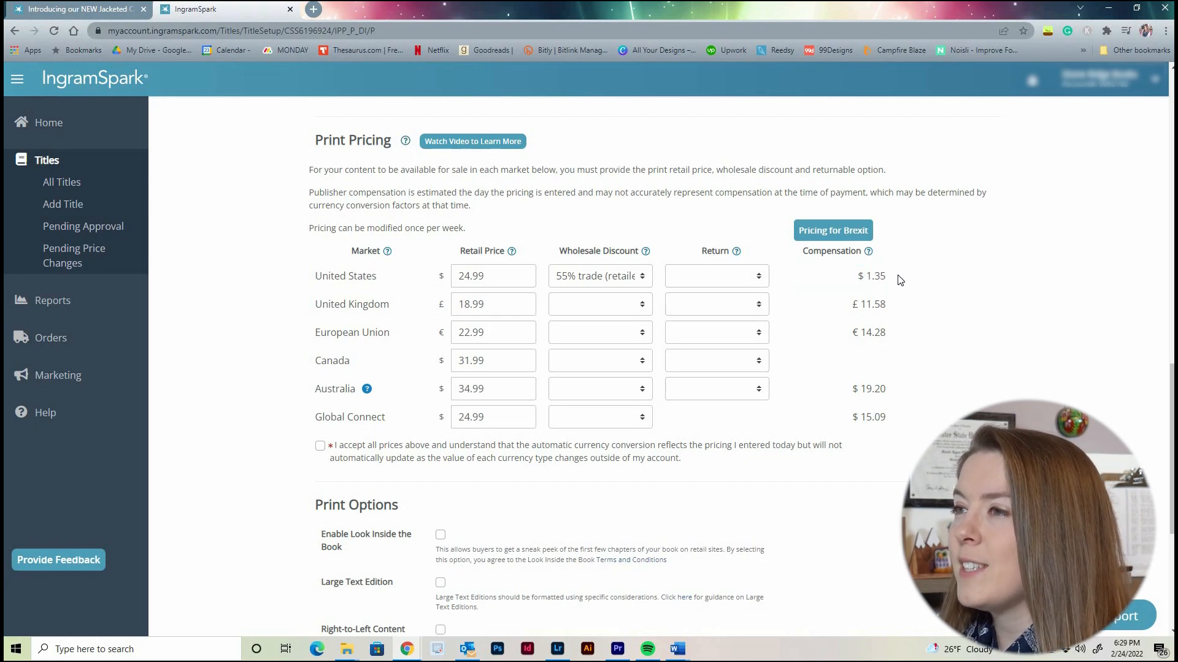
- Return the United States wholesale discount to Other at 30% and check the compensation again
click(637, 277)
click(631, 309)
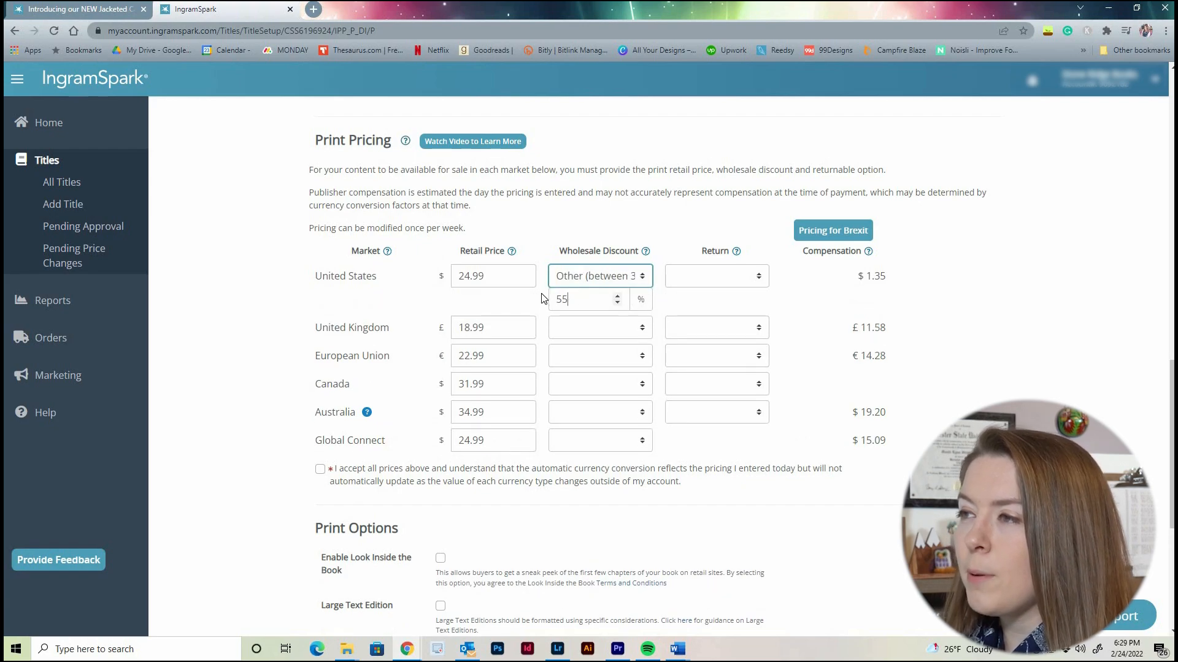
key(Tab)
text(30)
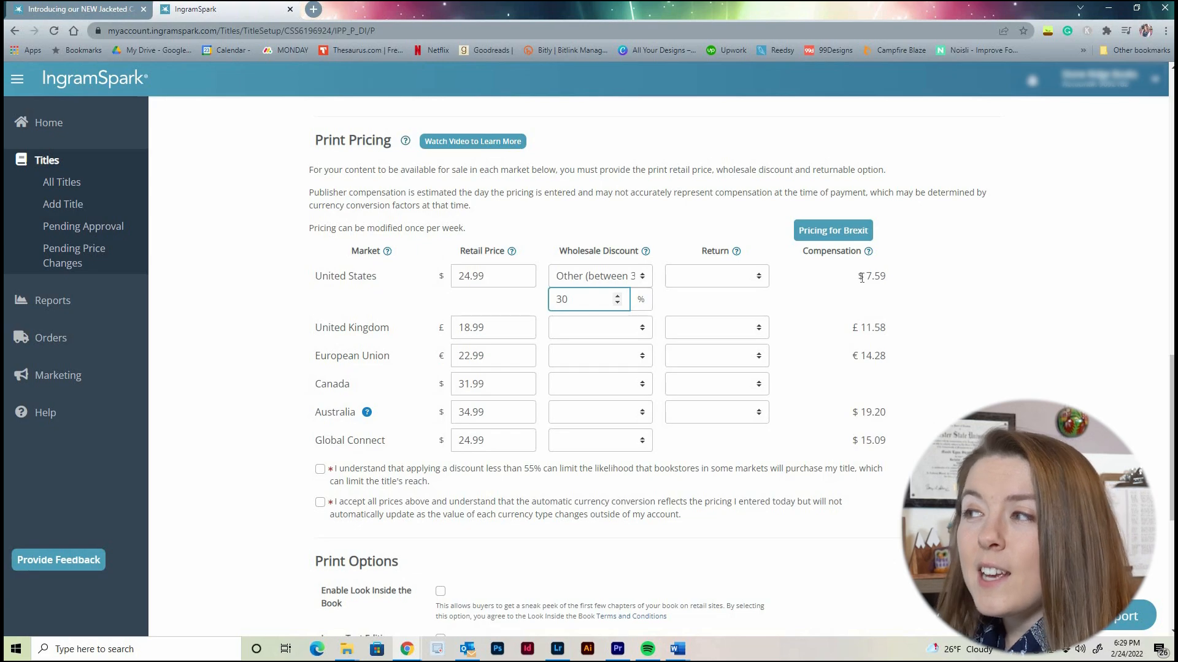
drag(861, 278, 889, 275)
click(896, 282)
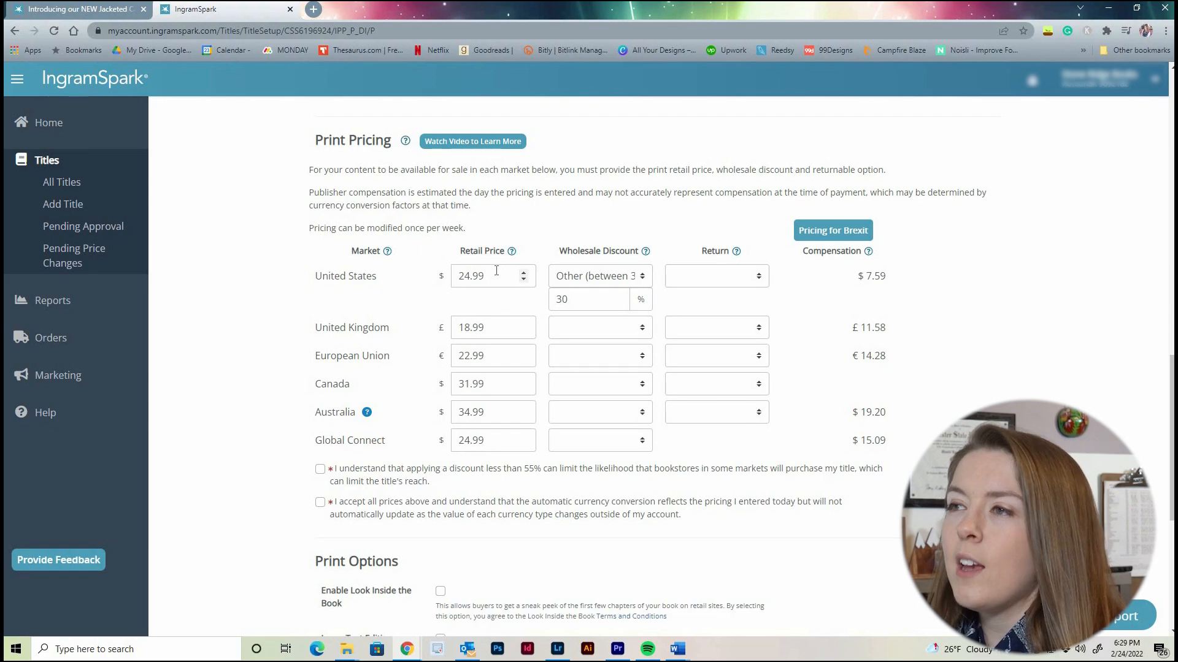
- Try a United States retail price of 22.99 to see its effect on the compensation
drag(493, 271, 459, 273)
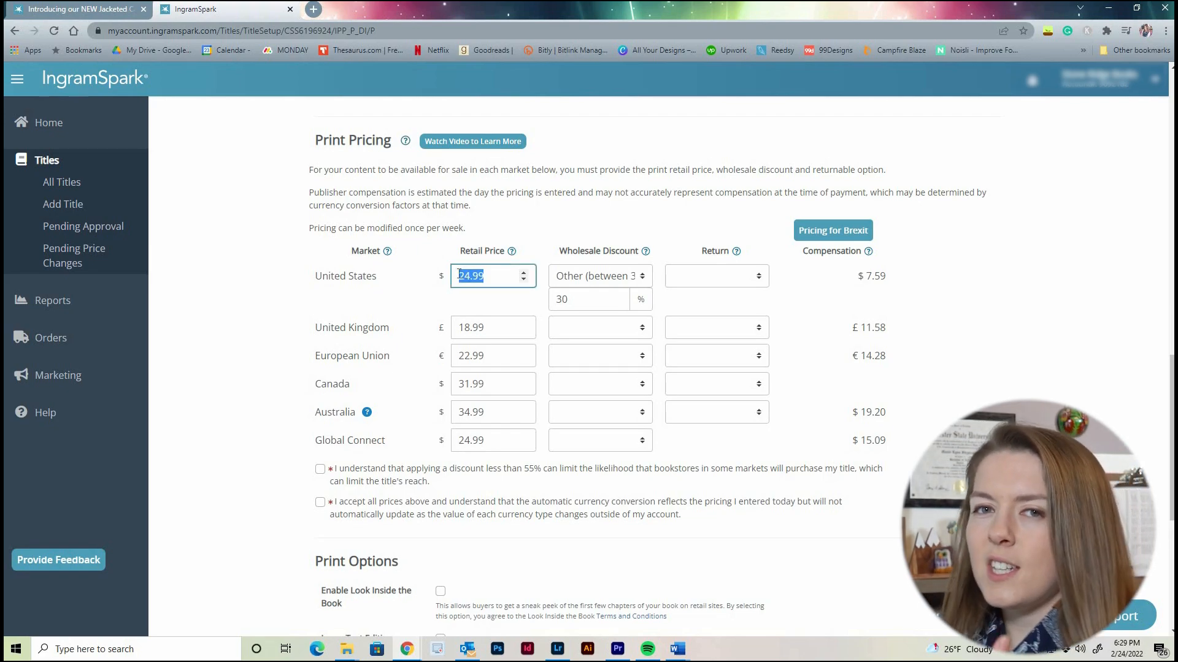
text(22.99)
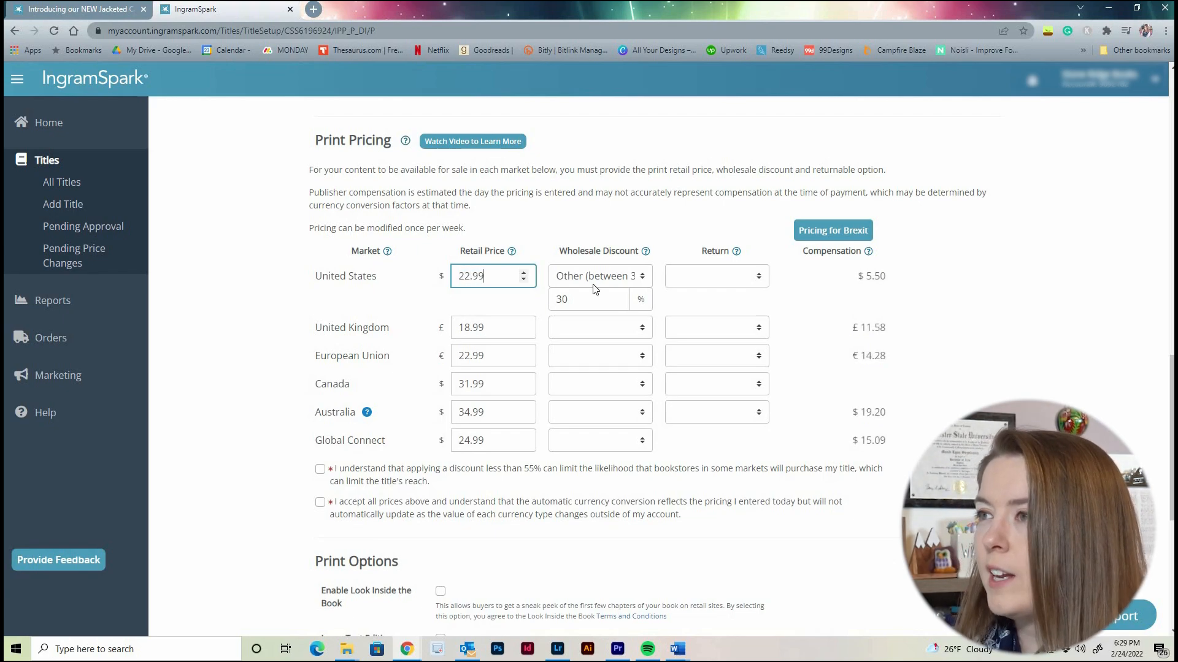
click(599, 228)
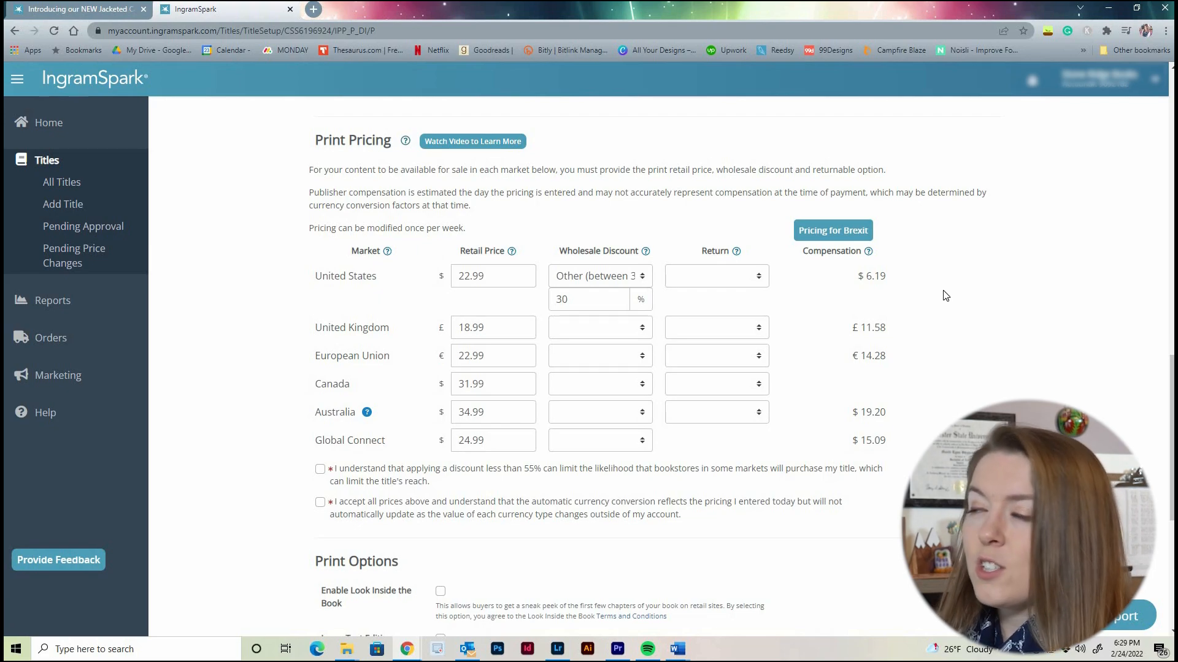
- Set the United States retail price to 19.99, keeping the Other wholesale discount option
drag(521, 276, 432, 282)
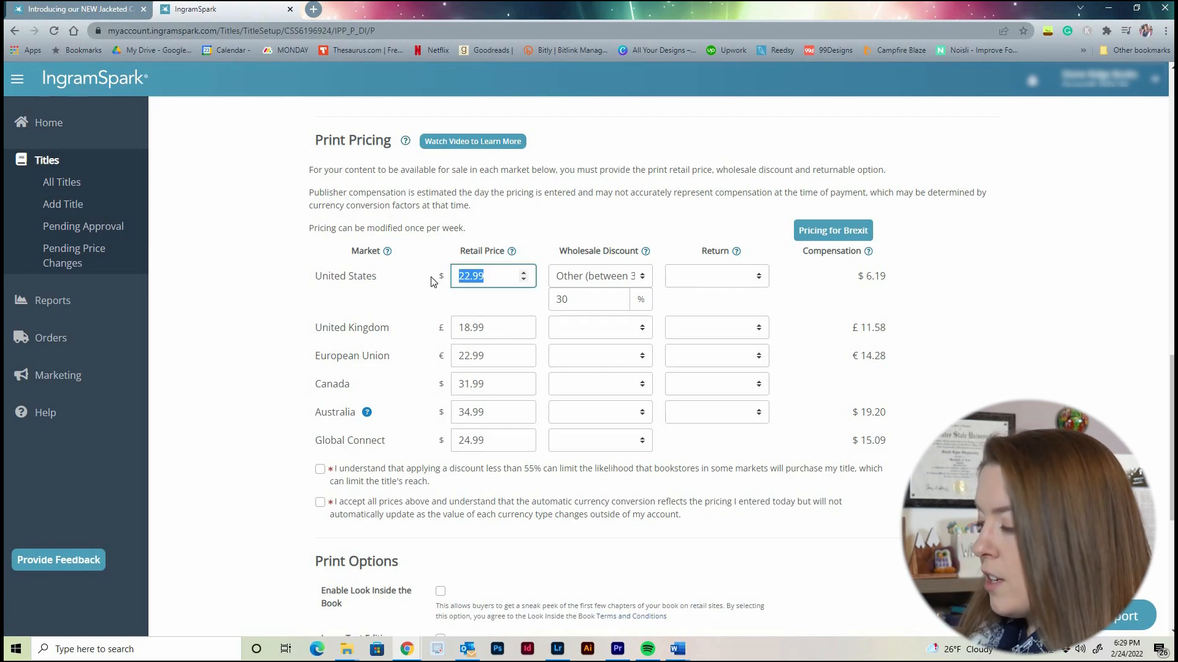
text(19.99)
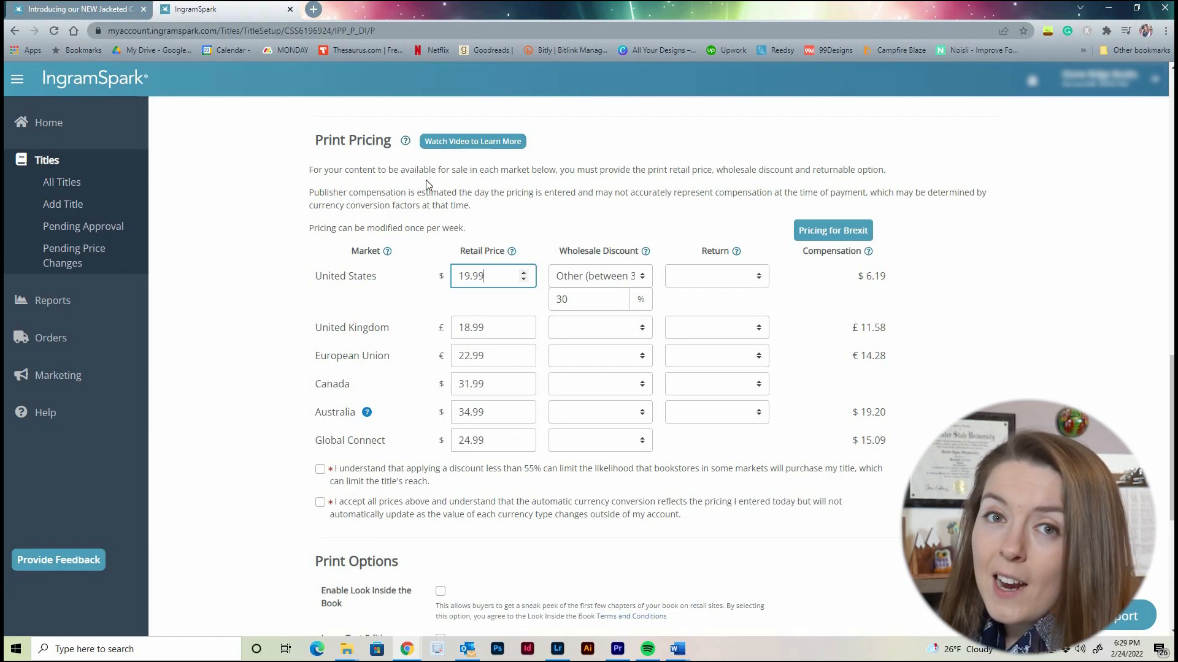
click(498, 209)
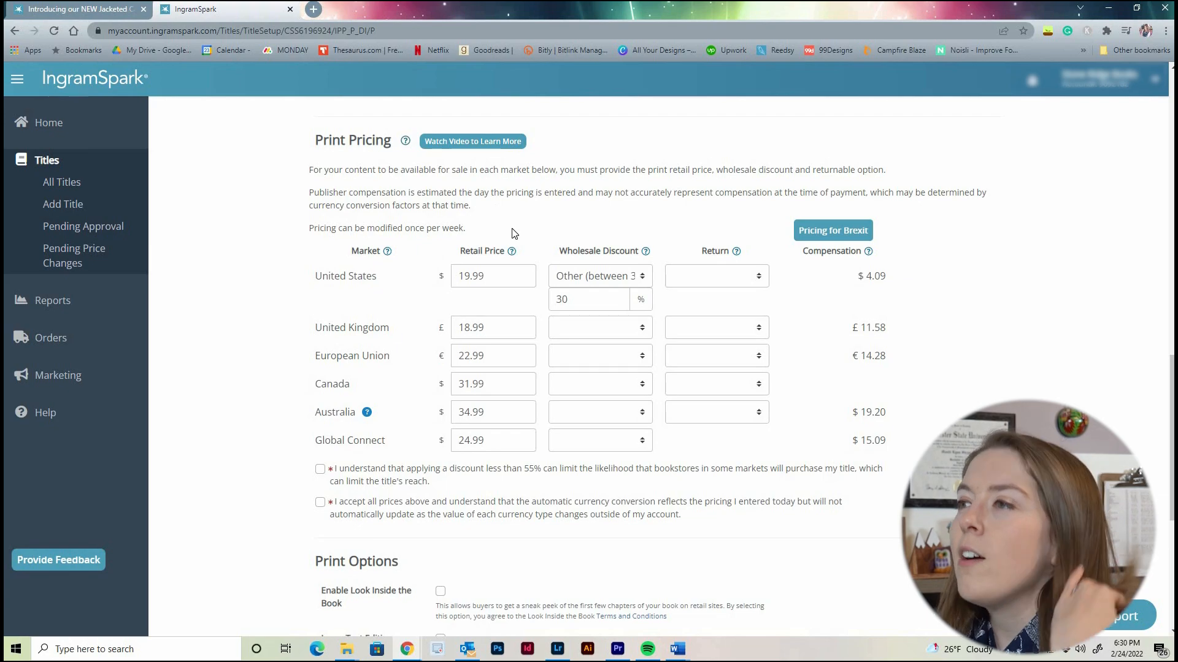
click(644, 282)
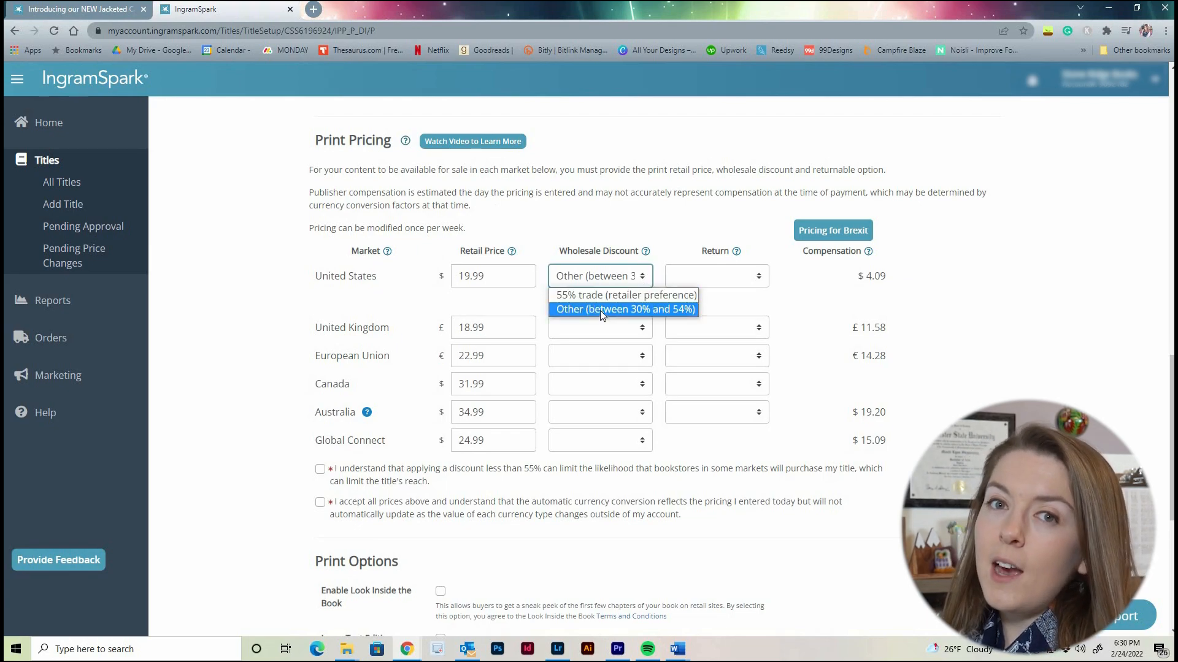
click(582, 214)
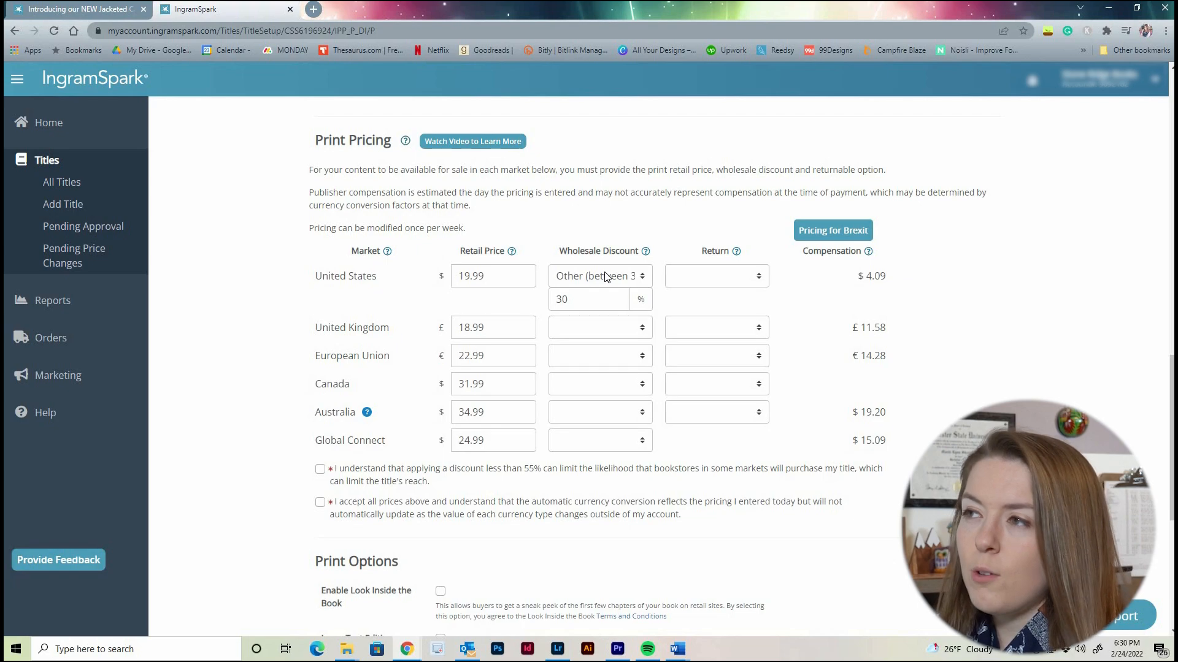
- Set the wholesale discounts for the United Kingdom and the European Union to Other with a value of 35% each
click(638, 329)
click(641, 330)
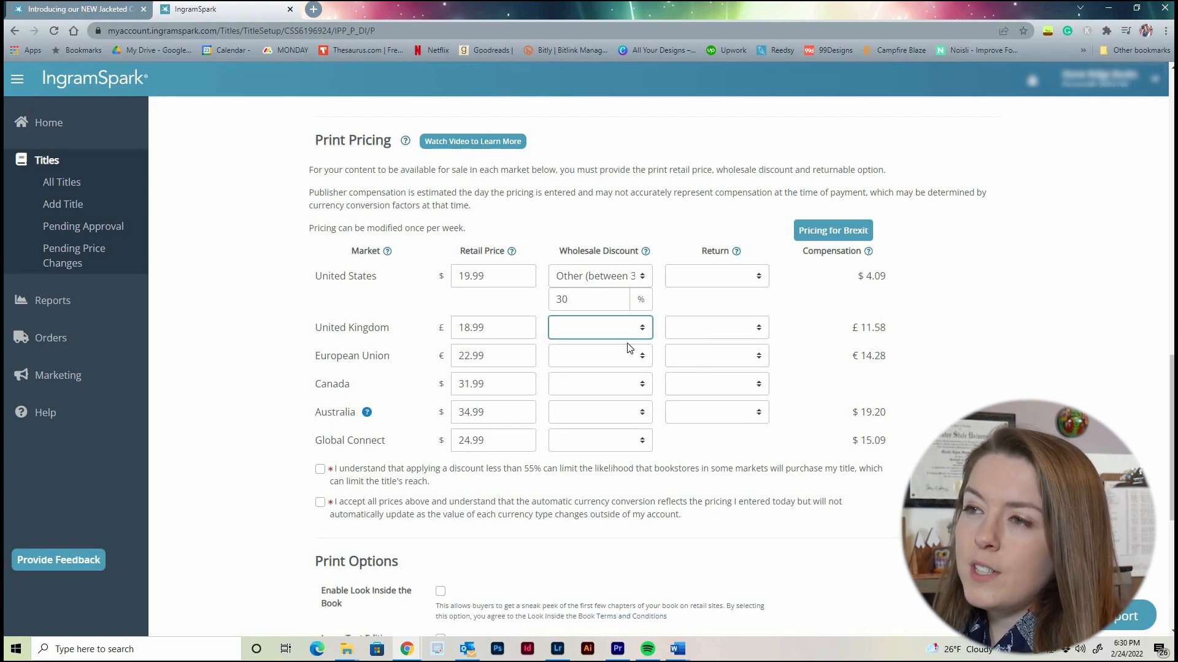
click(629, 332)
click(617, 359)
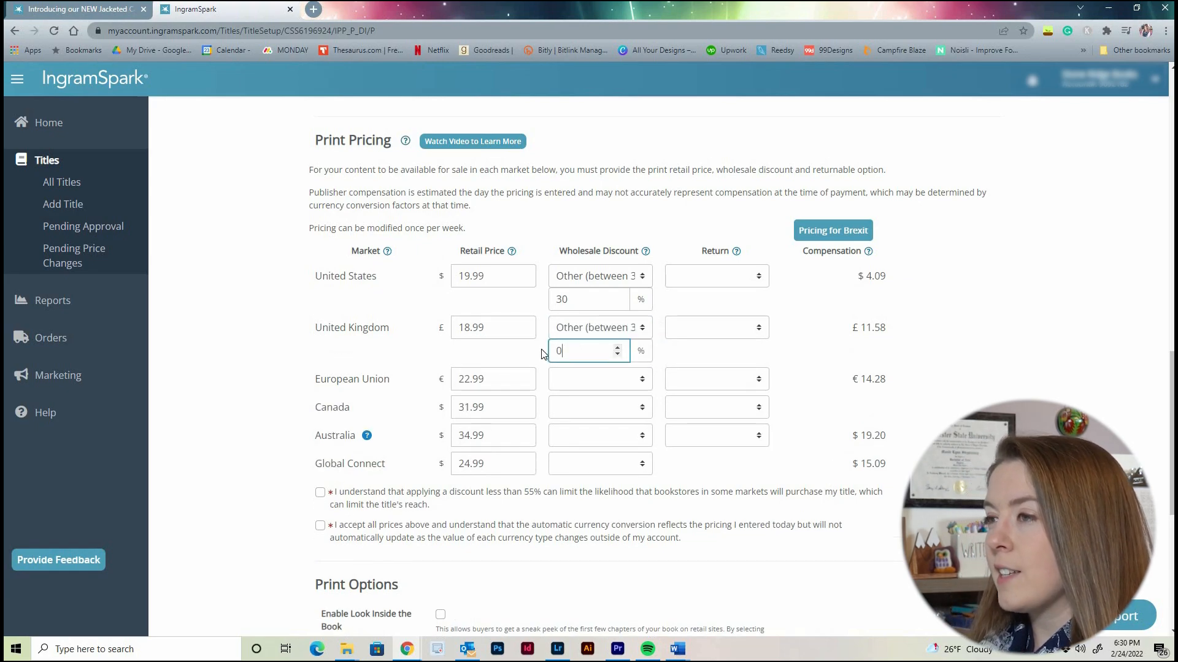
text(35)
click(612, 385)
click(607, 411)
click(594, 404)
text(35)
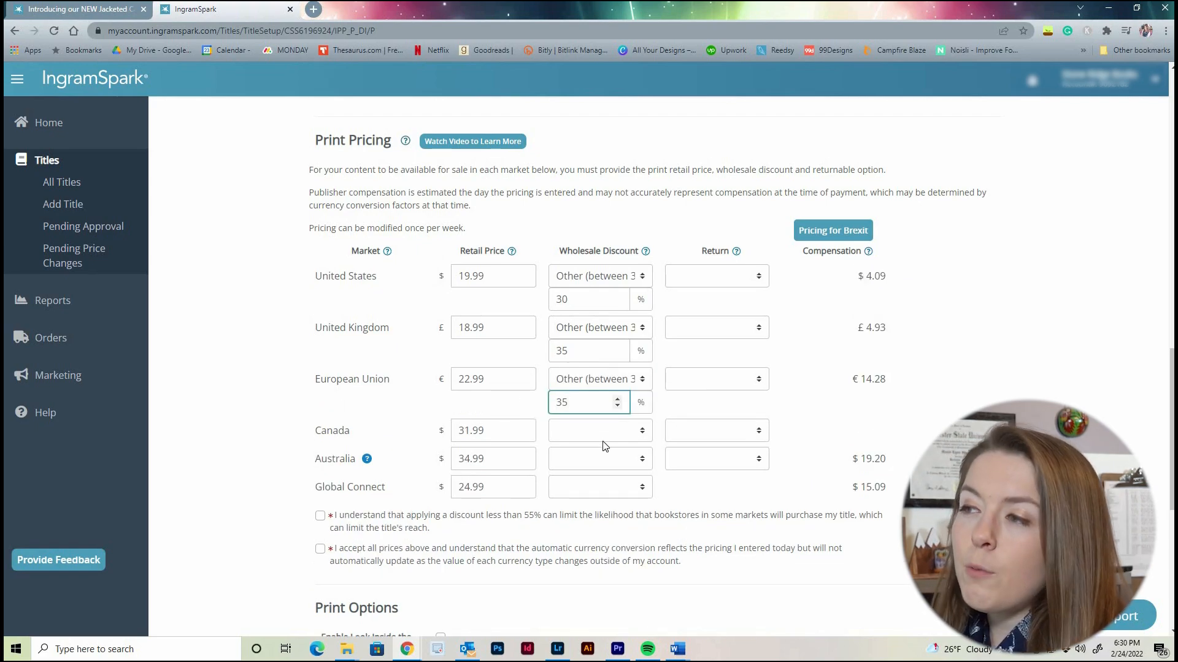
- Set the wholesale discounts for Canada, Australia and Global Connect to Other with a value of 35% each
click(601, 433)
click(601, 464)
key(Tab)
text(35)
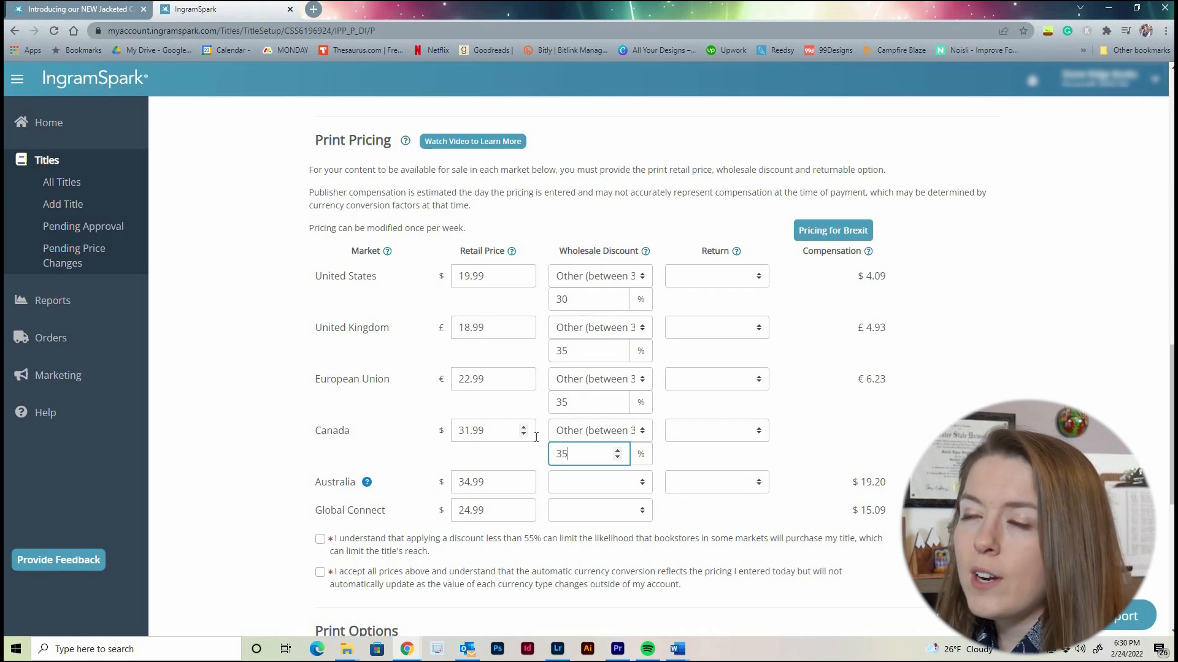
click(623, 487)
click(638, 518)
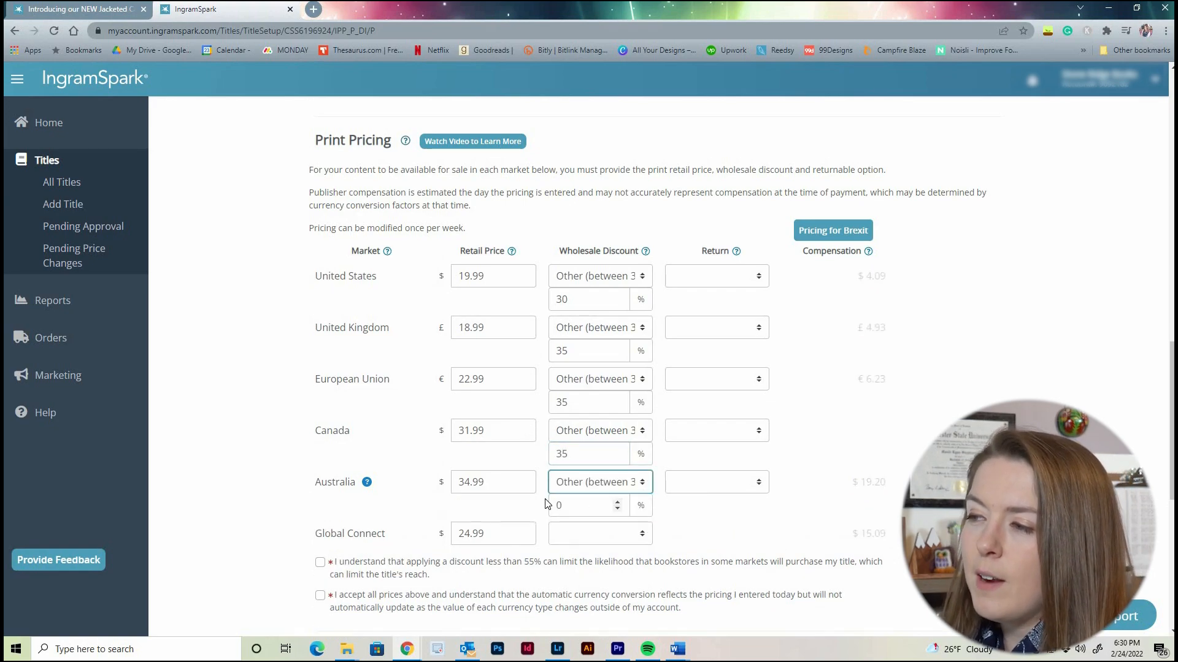
key(Tab)
text(35)
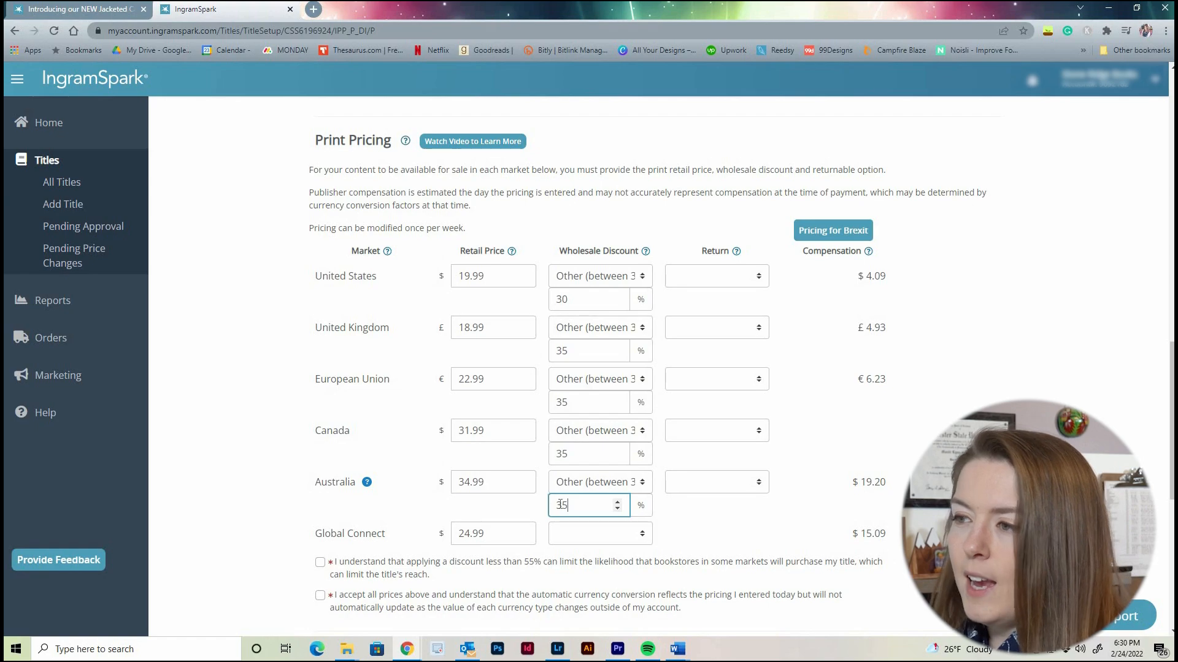
key(Tab)
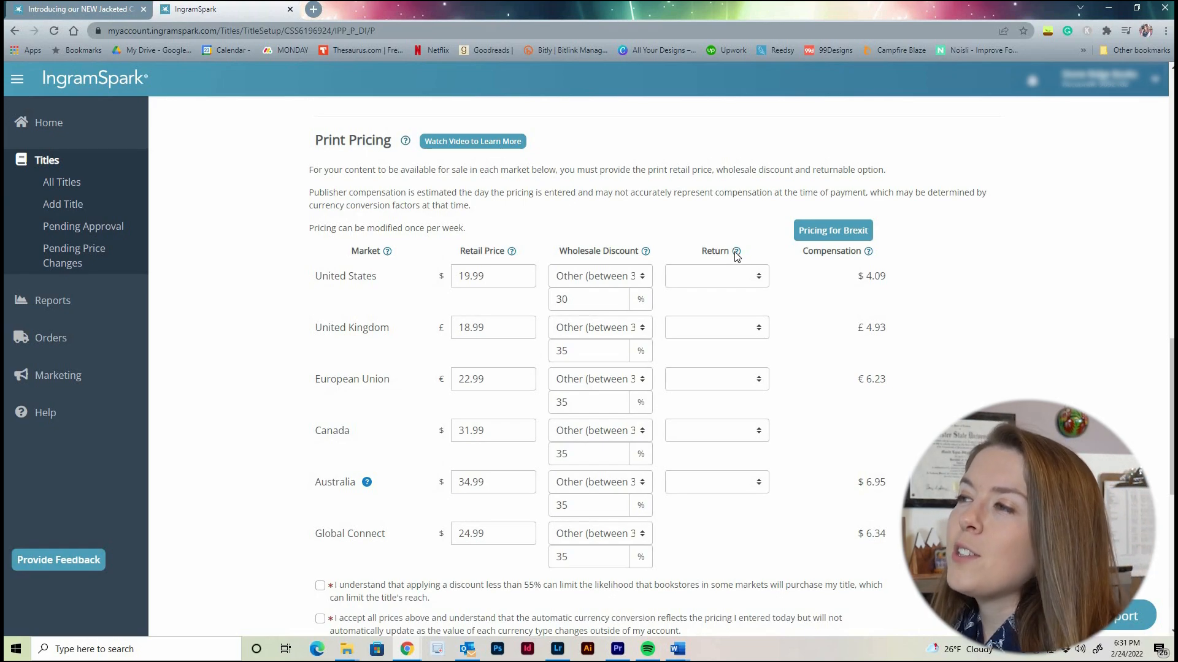
- Try the No return option for the United States, and settle on Yes - Deliver
click(721, 282)
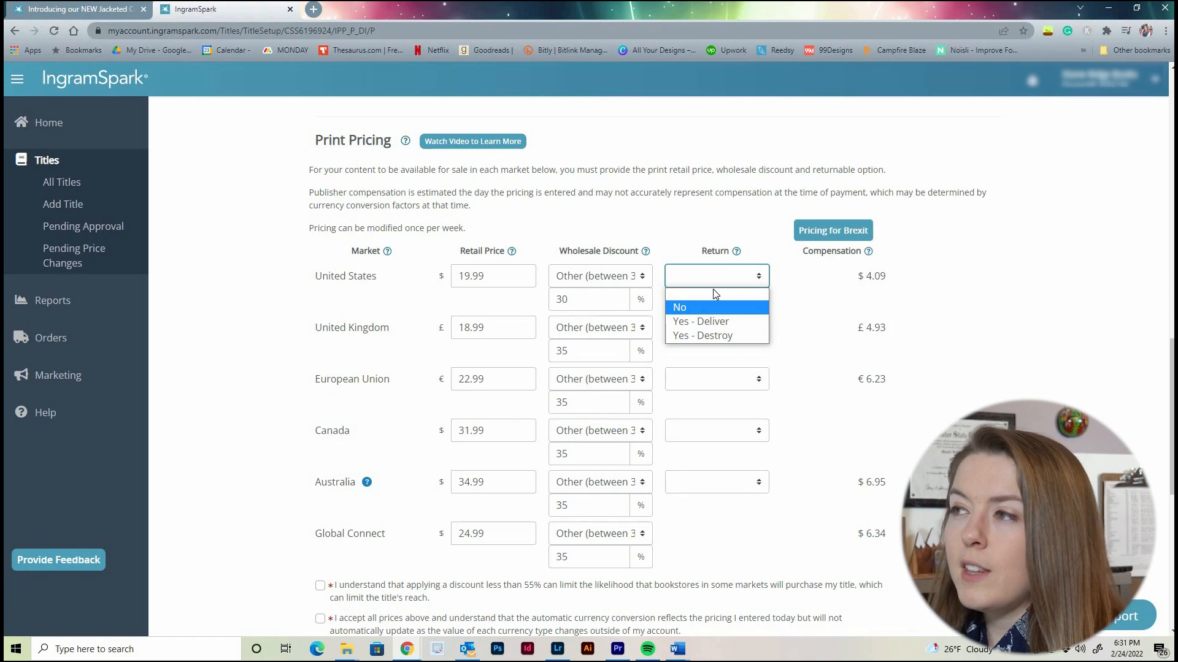
click(703, 307)
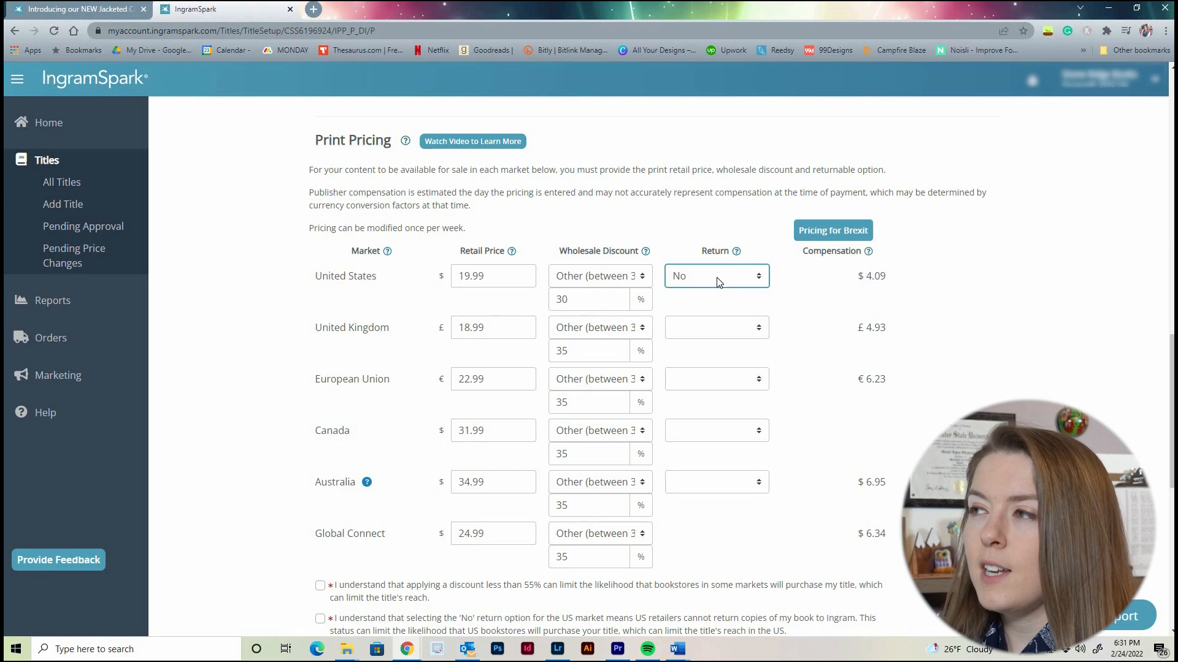
click(719, 282)
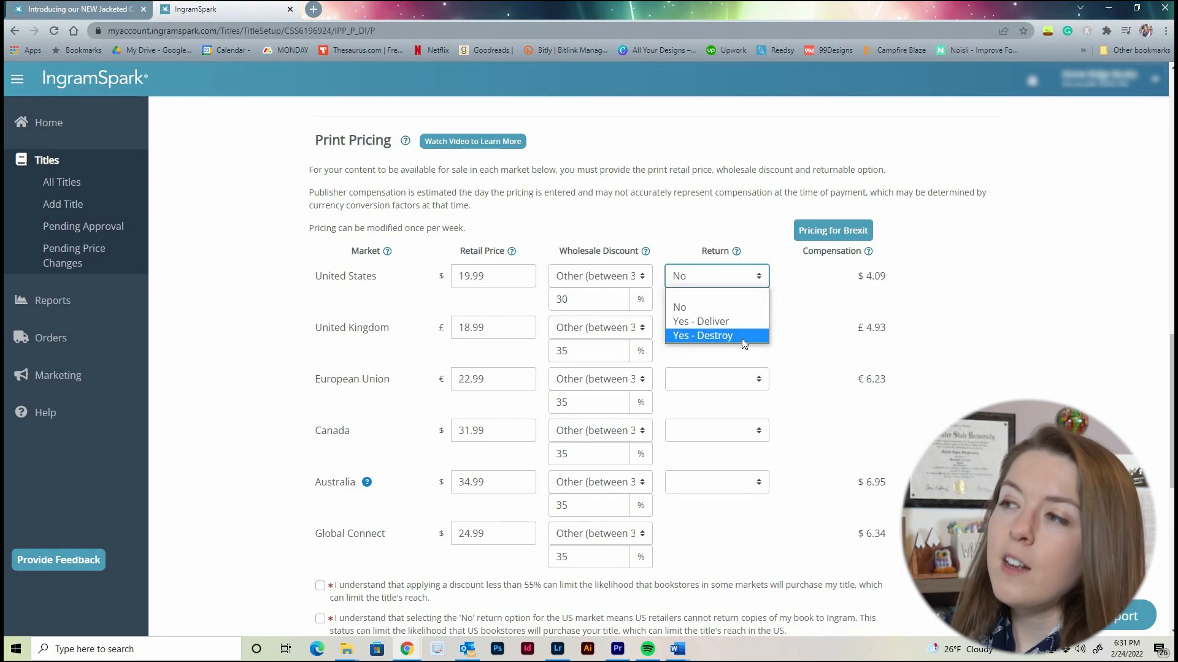
click(737, 321)
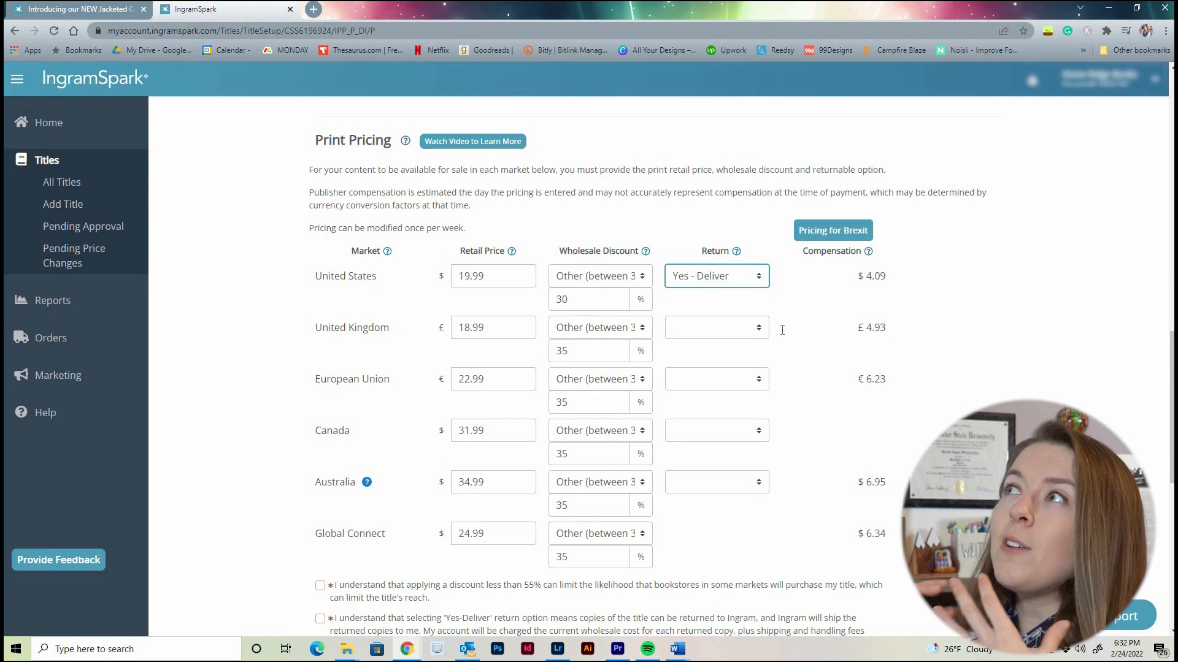
scroll(675, 384, down, 2)
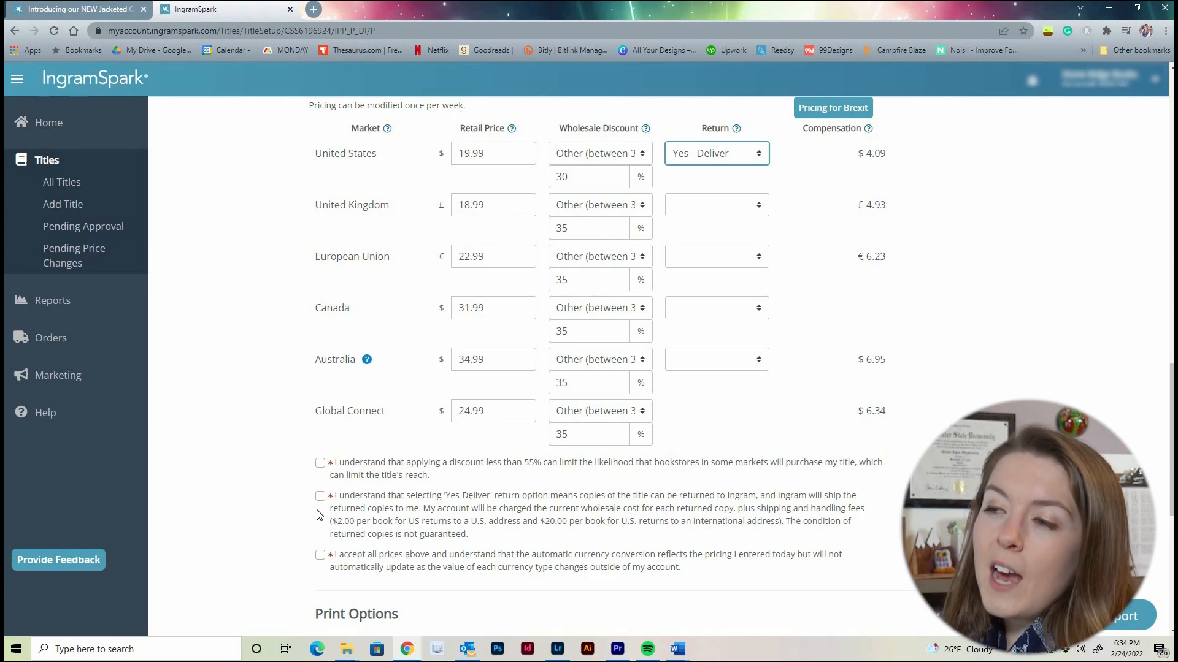
- Try the Yes - Destroy return option for the United States to read its terms, and restore Yes - Deliver
click(733, 153)
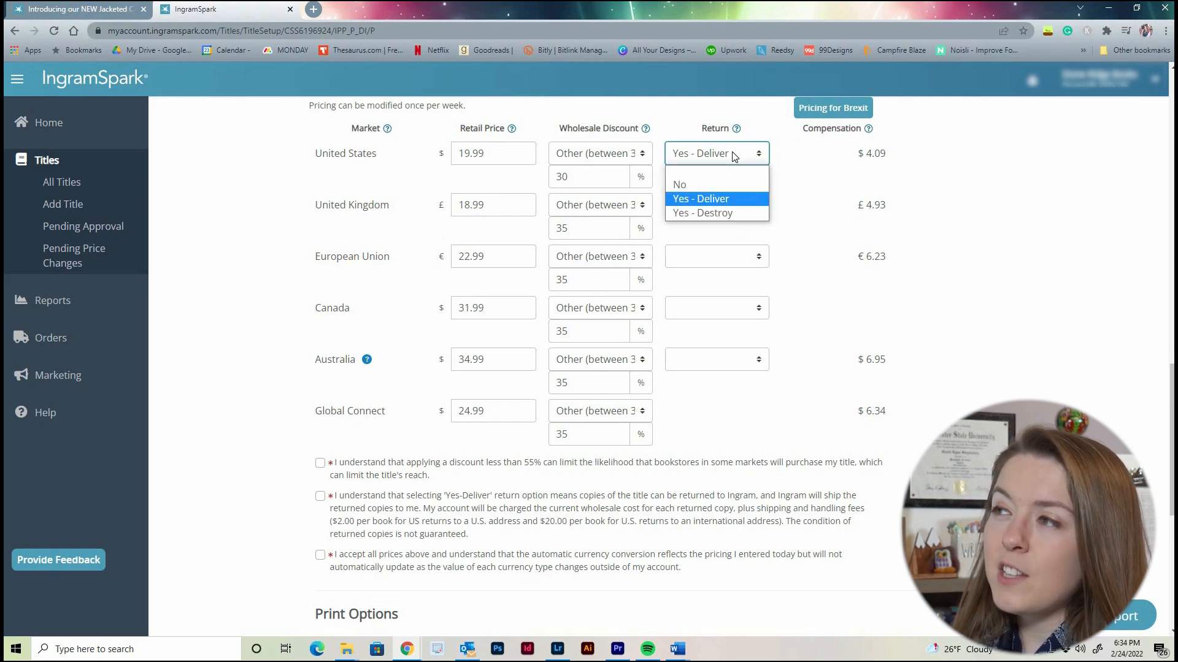
click(721, 212)
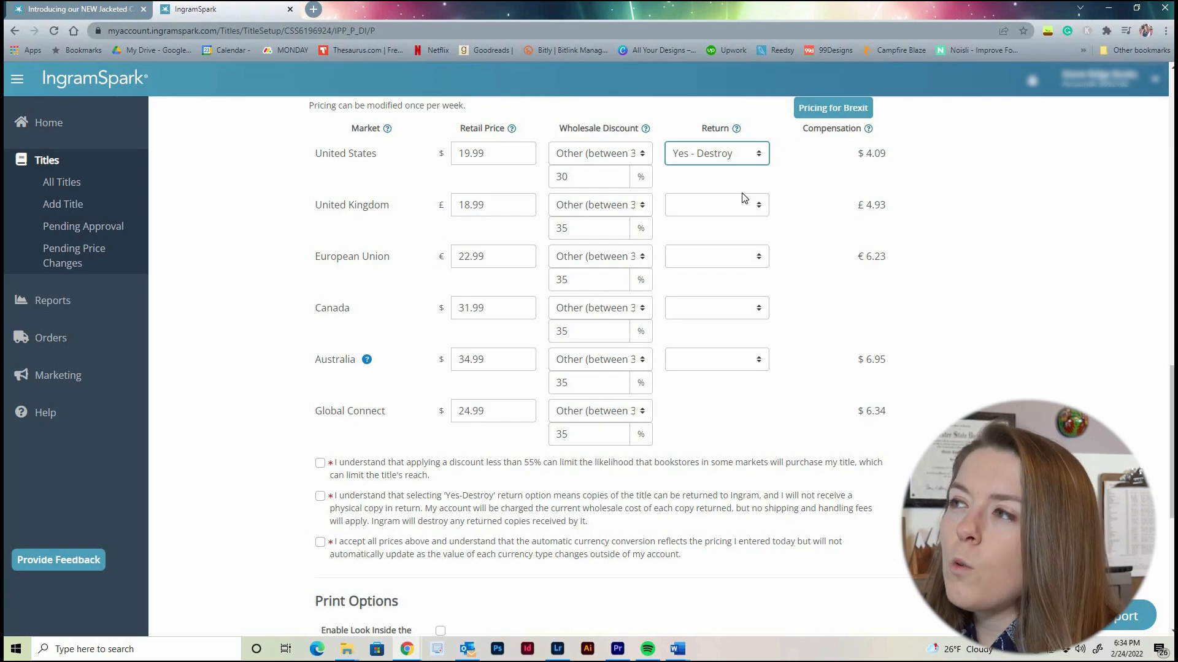
click(738, 153)
click(729, 201)
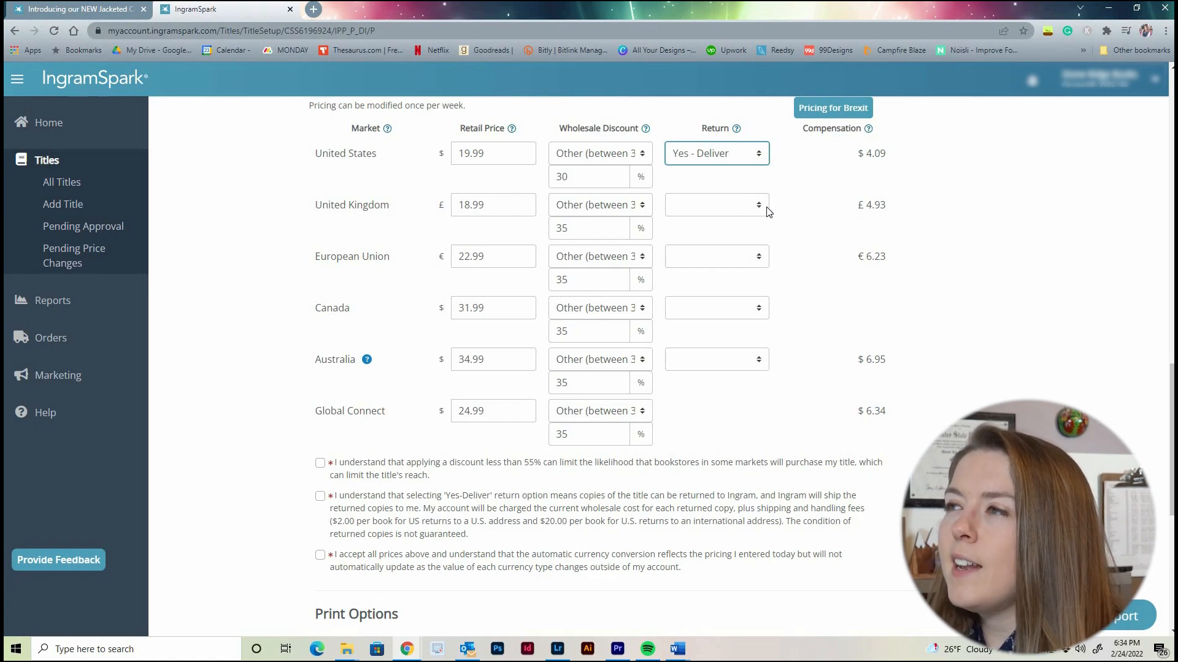
- Try the Yes - Destroy return option for the United Kingdom, and set it to No
click(758, 208)
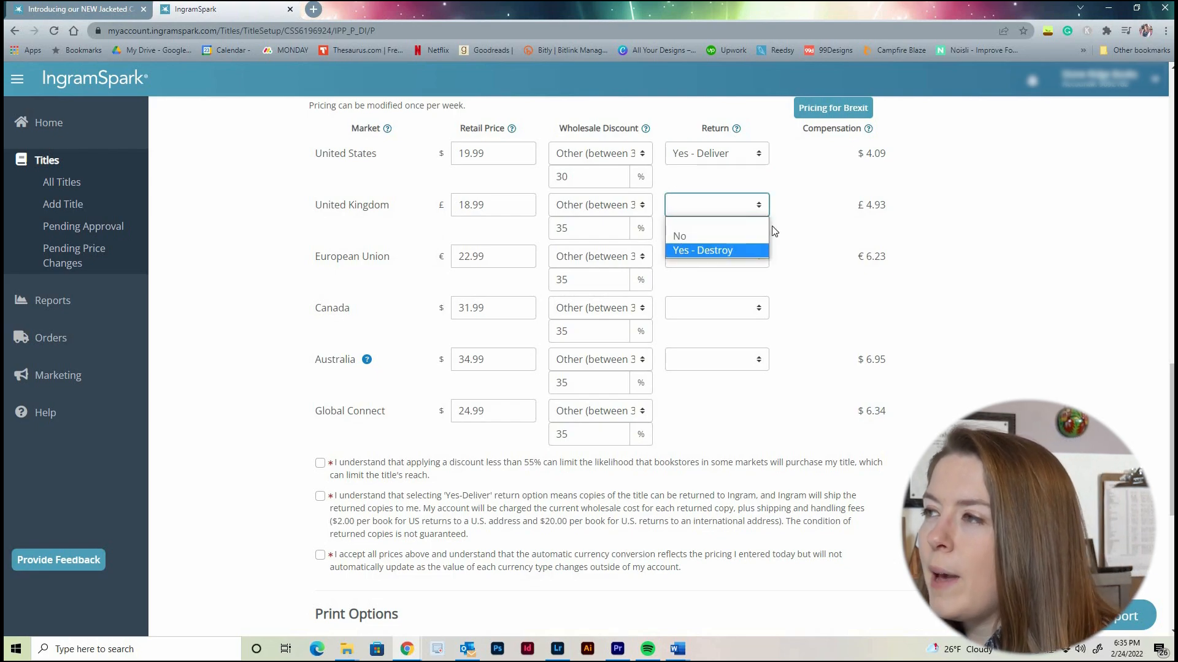
click(733, 250)
click(738, 209)
click(737, 221)
click(736, 208)
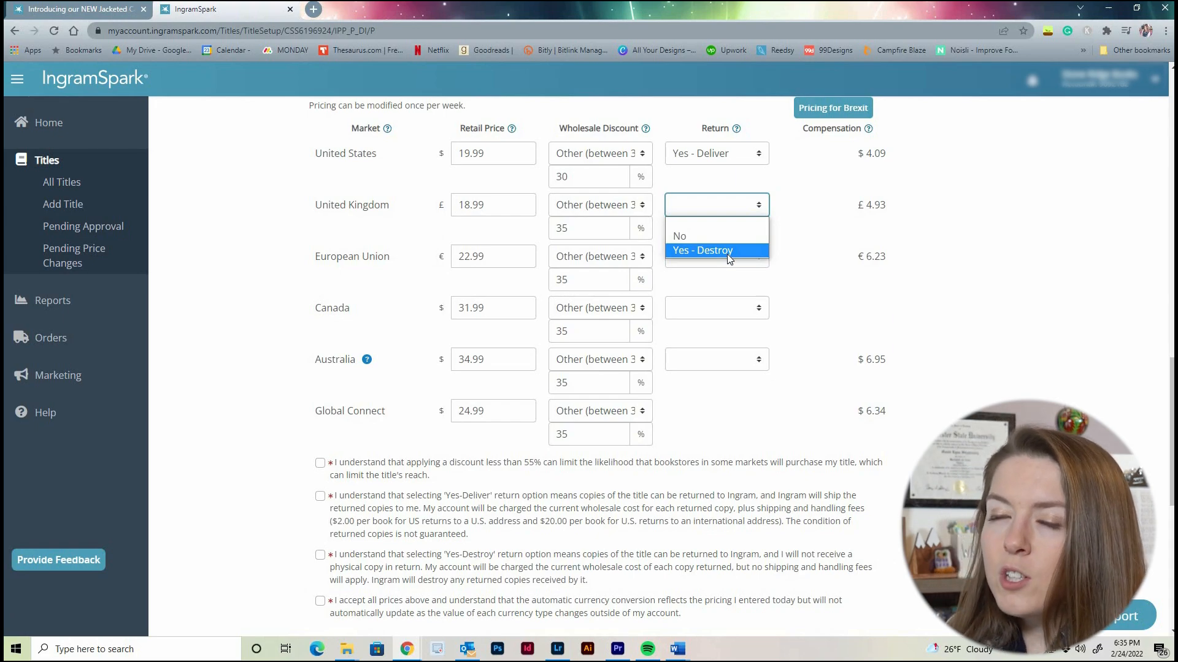
click(736, 235)
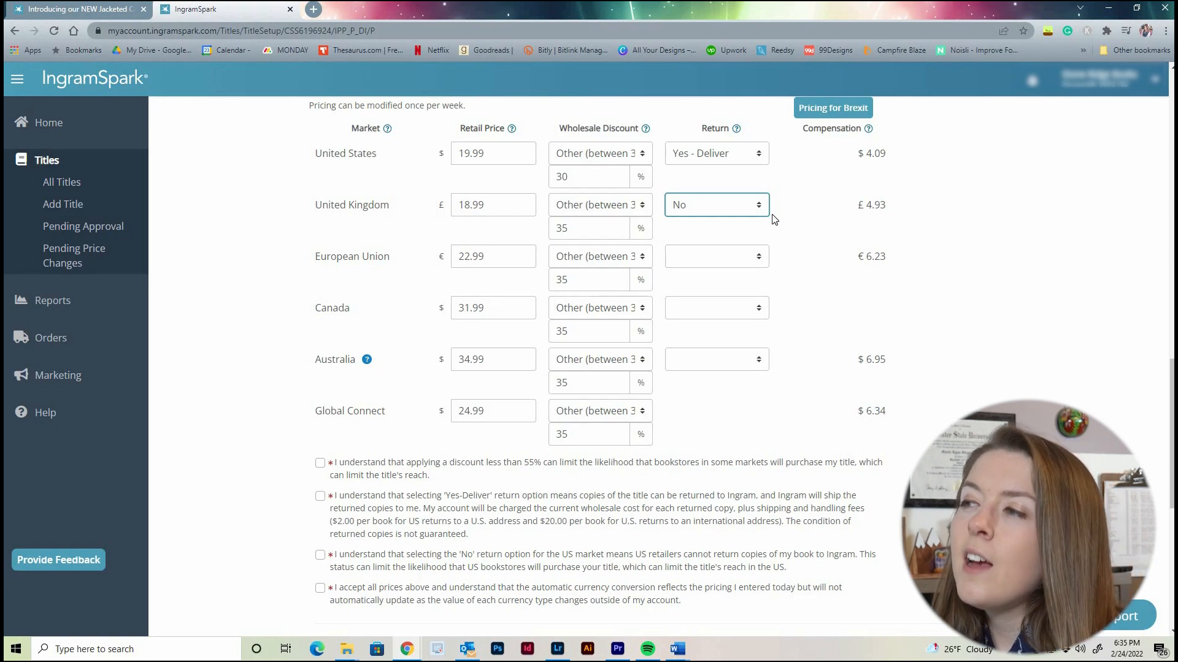
- Set the return options for the European Union and Australia to No and for Canada to Yes - Deliver
click(755, 307)
click(736, 352)
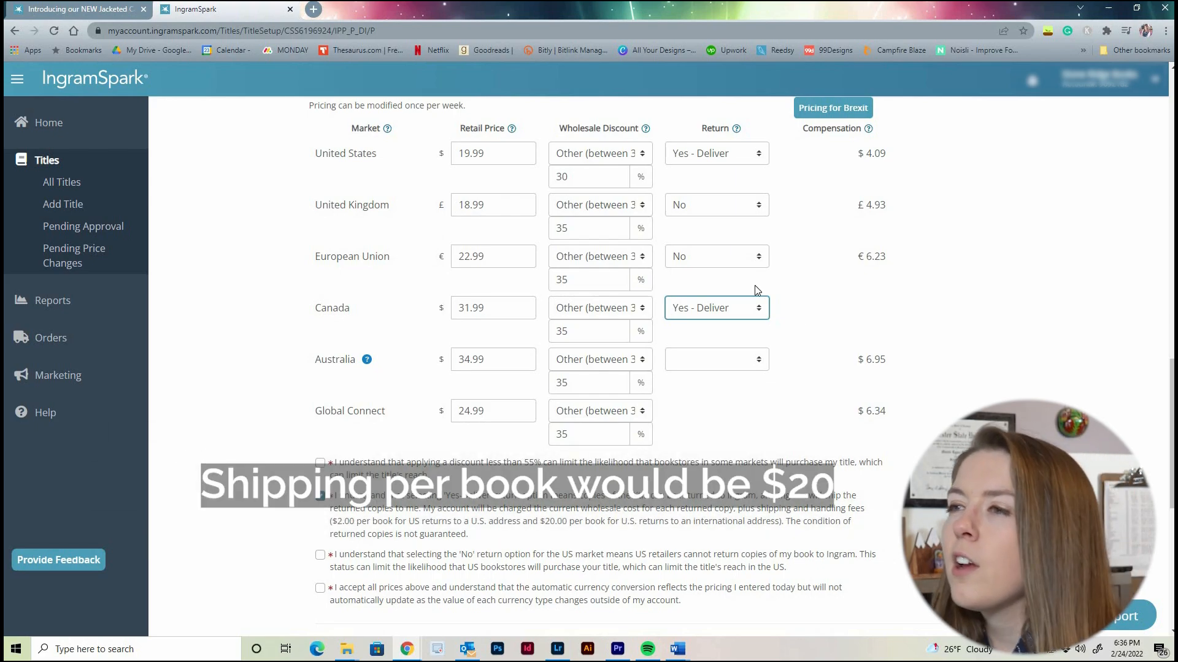
click(738, 362)
click(740, 391)
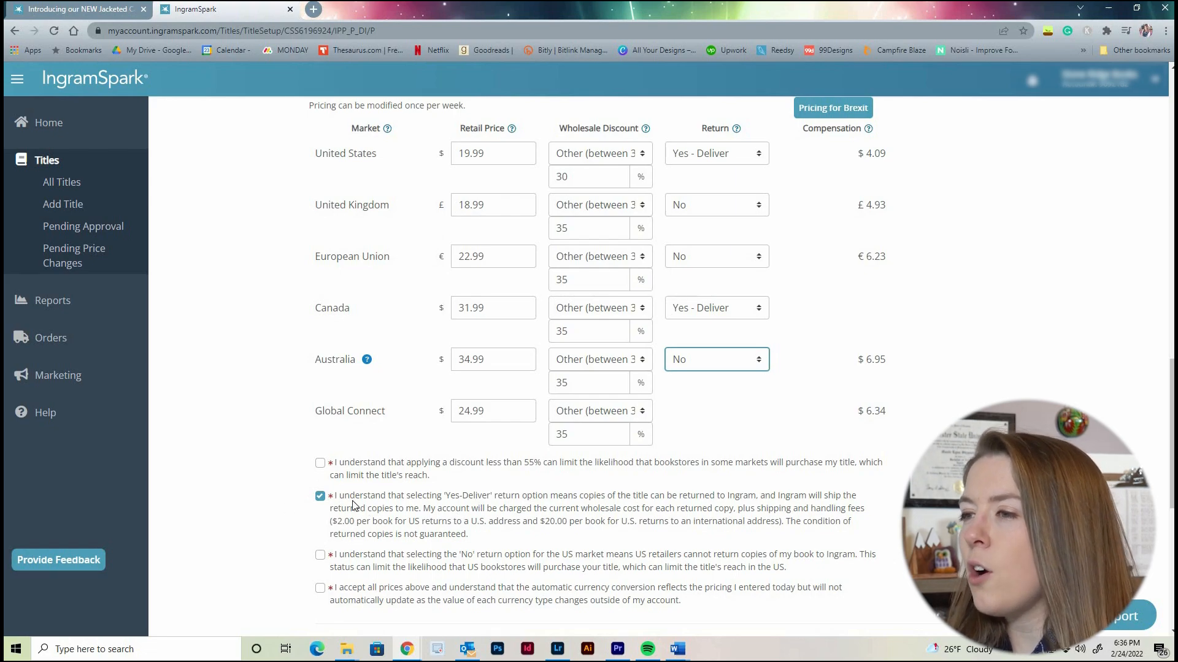
- Accept all the required acknowledgements about the discount below 55%, the return options and the entered prices
click(319, 463)
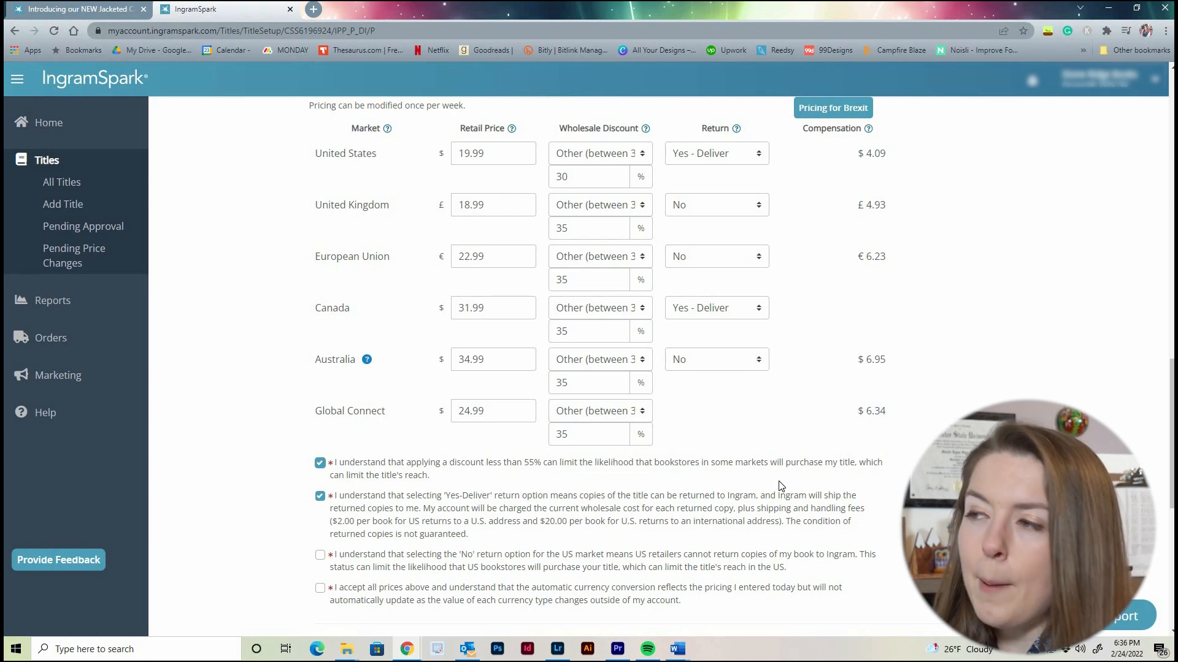
scroll(675, 488, down, 2)
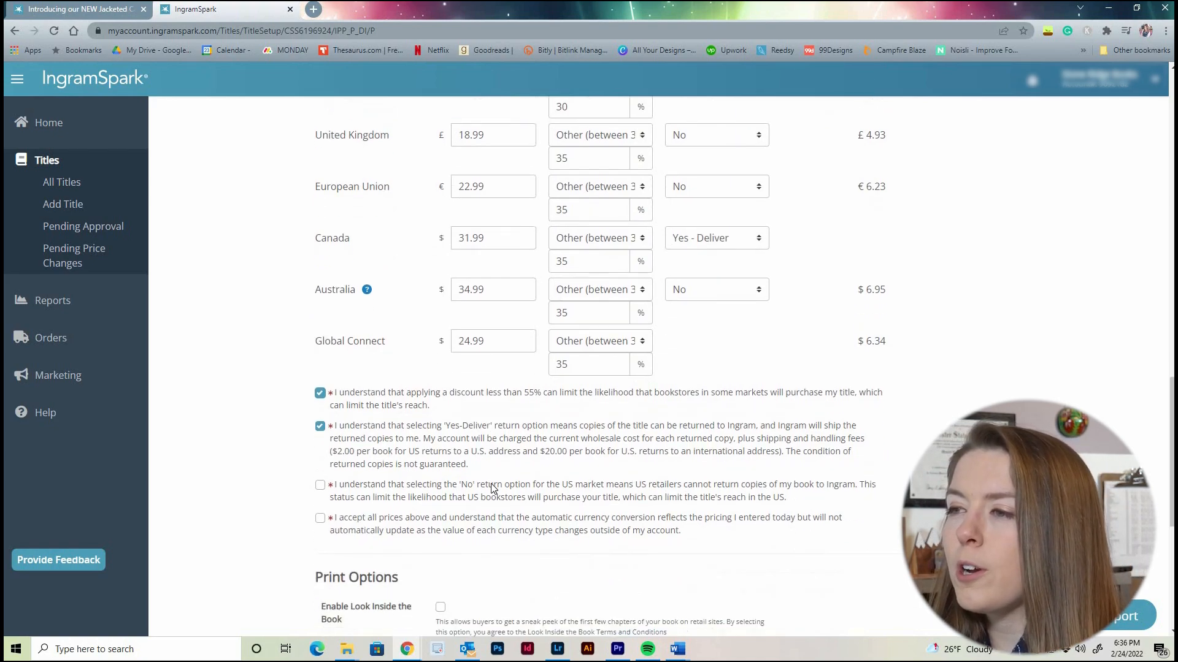
click(321, 434)
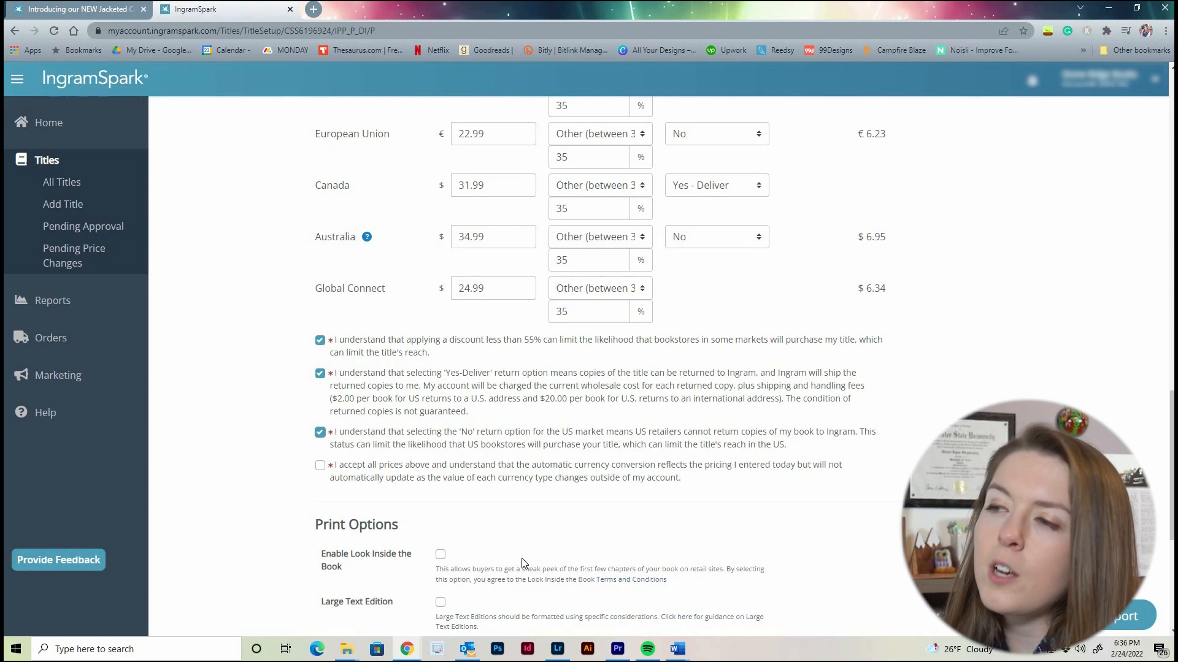
click(320, 467)
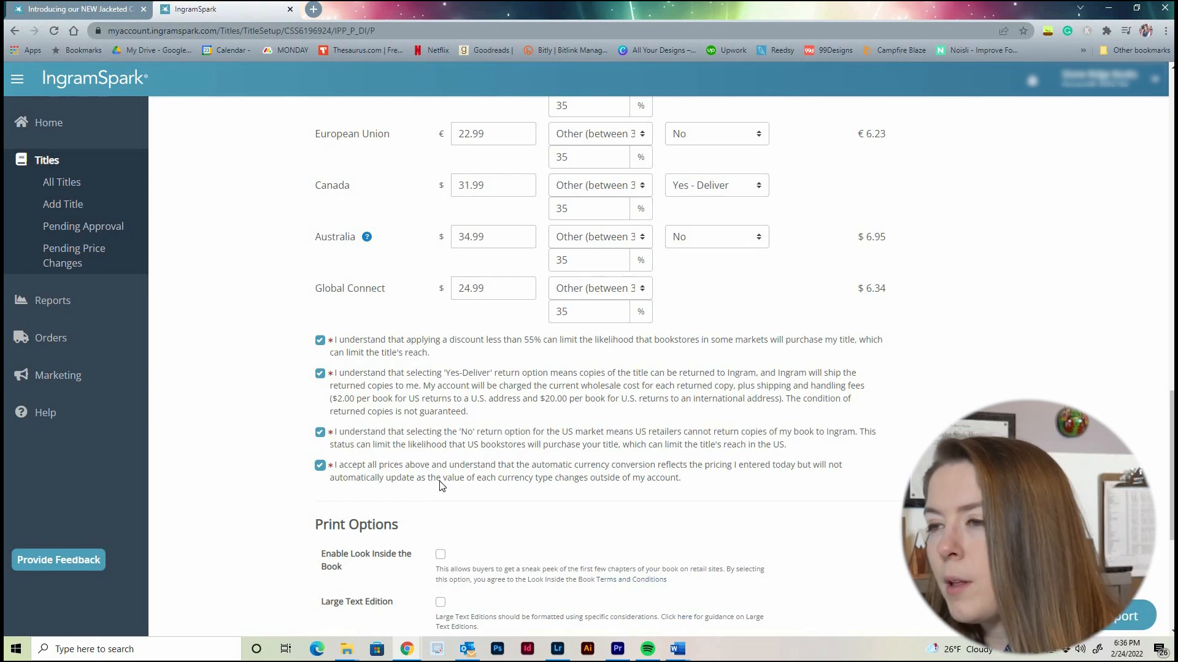
- Enable Look Inside the Book in the print options
scroll(462, 274, up, 2)
scroll(577, 385, down, 4)
scroll(577, 382, down, 1)
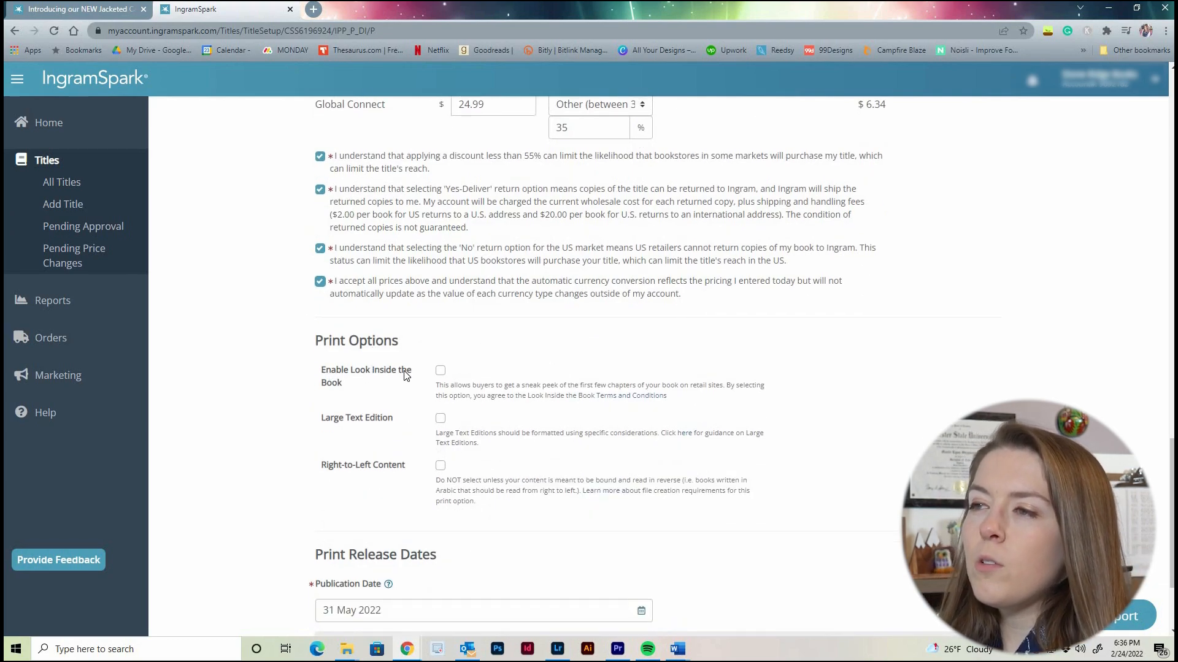
click(439, 372)
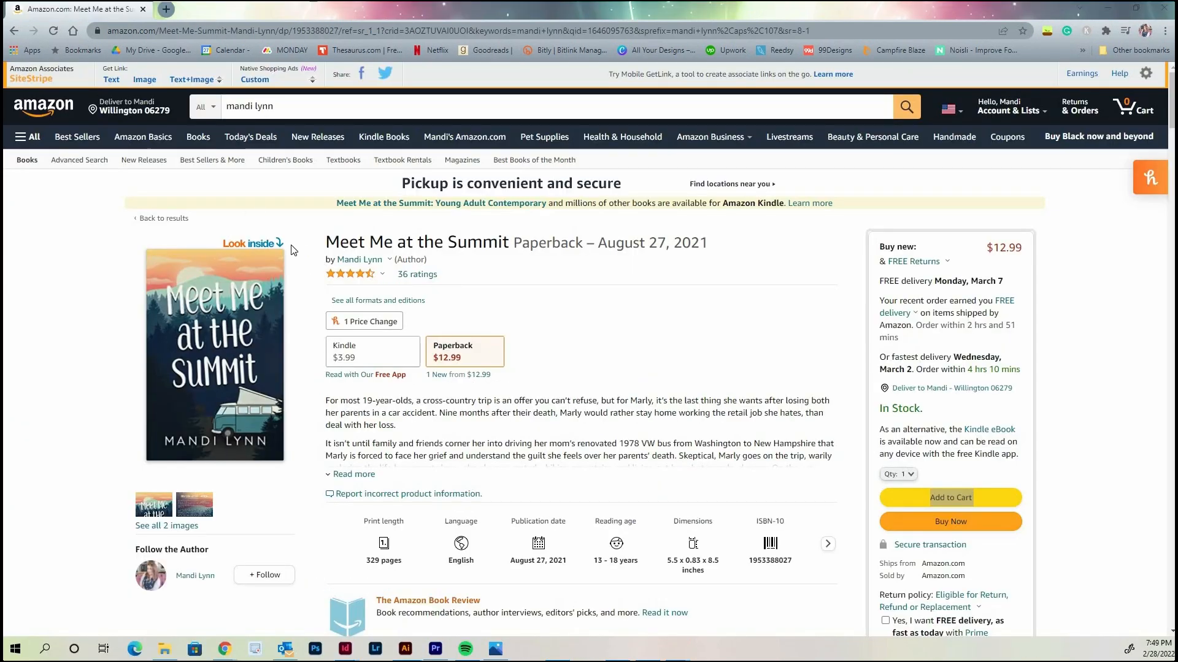
- Switch to the book's Amazon page and browse the Look Inside sample of the paperback Meet Me at the Summit
click(277, 277)
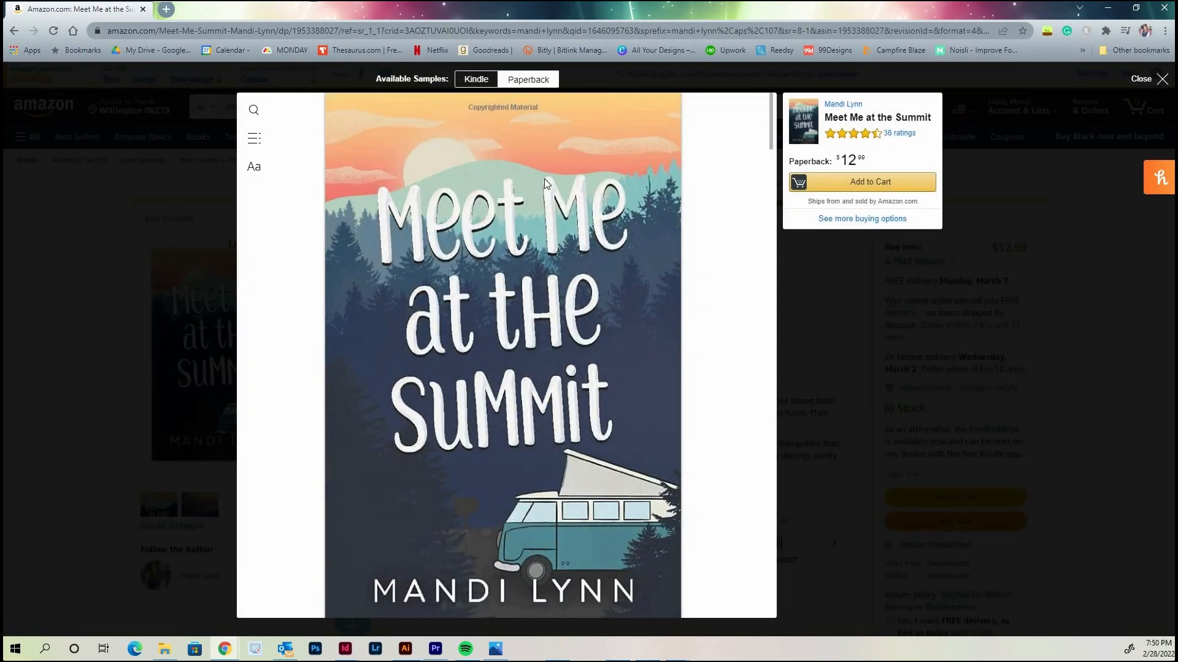
scroll(634, 378, down, 15)
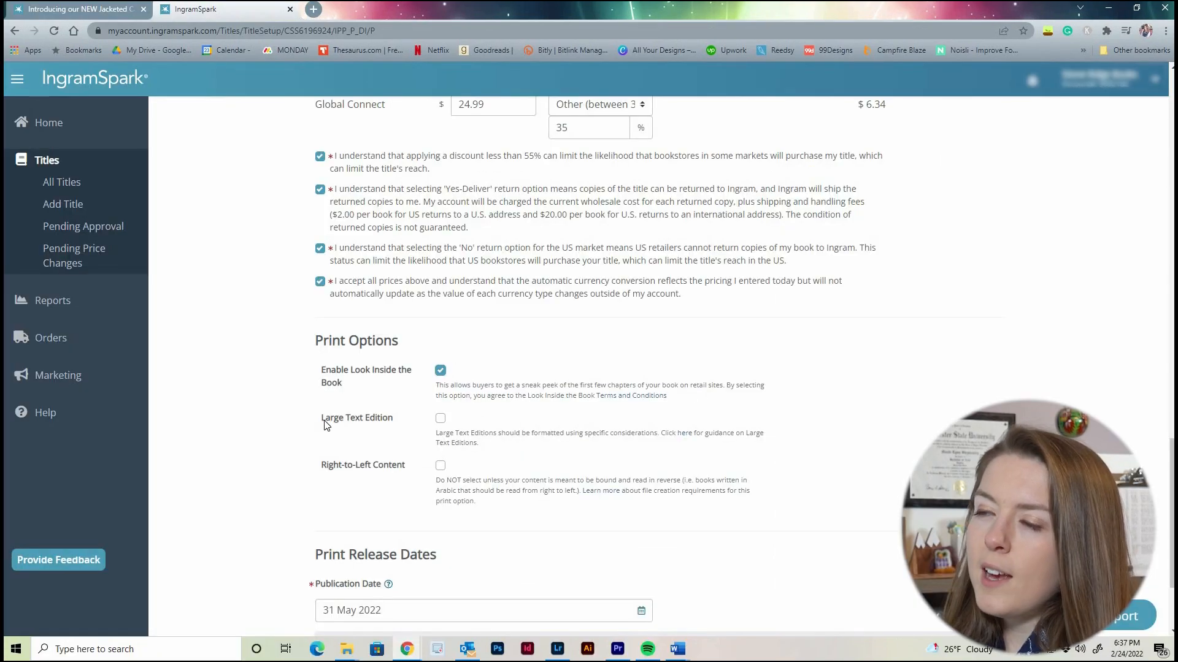
- Examine the remaining print options and release dates, revealing the On-Sale Date field and reading its help text
drag(325, 422, 396, 428)
click(442, 426)
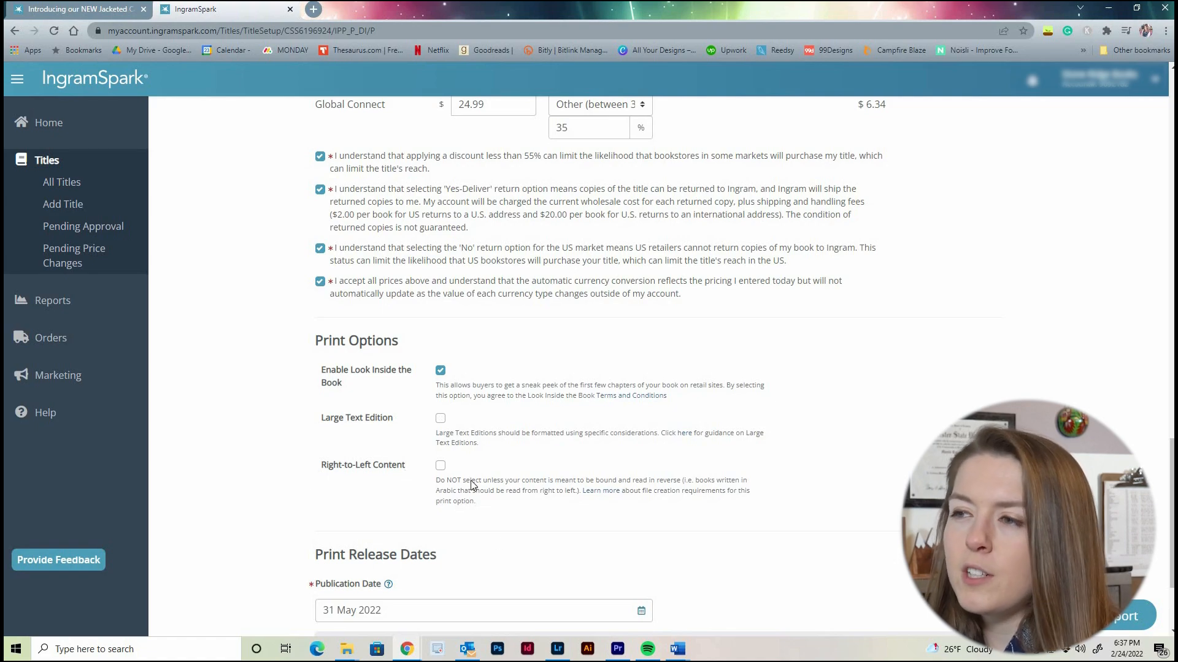
scroll(399, 527, down, 3)
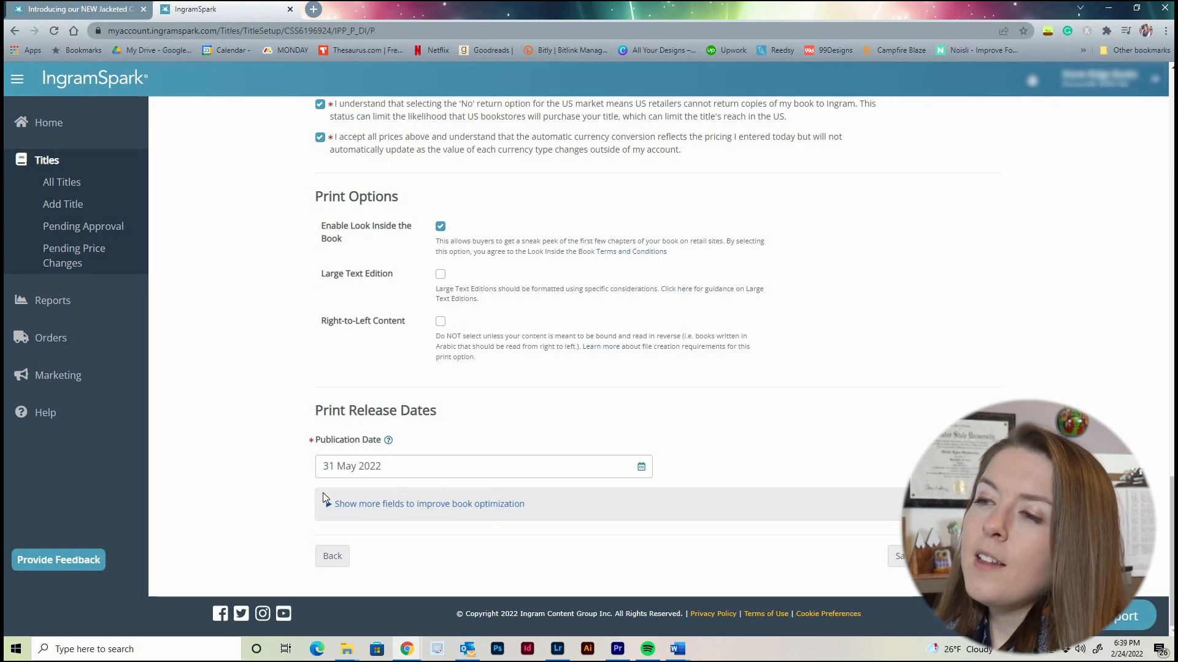
click(428, 506)
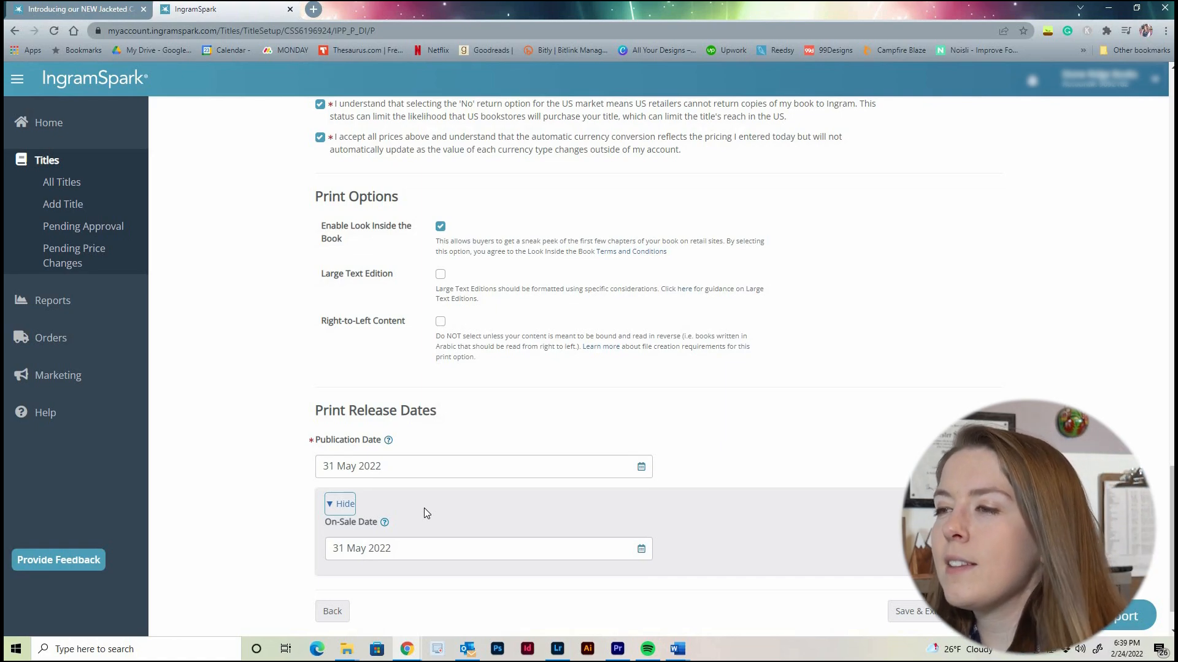
click(345, 504)
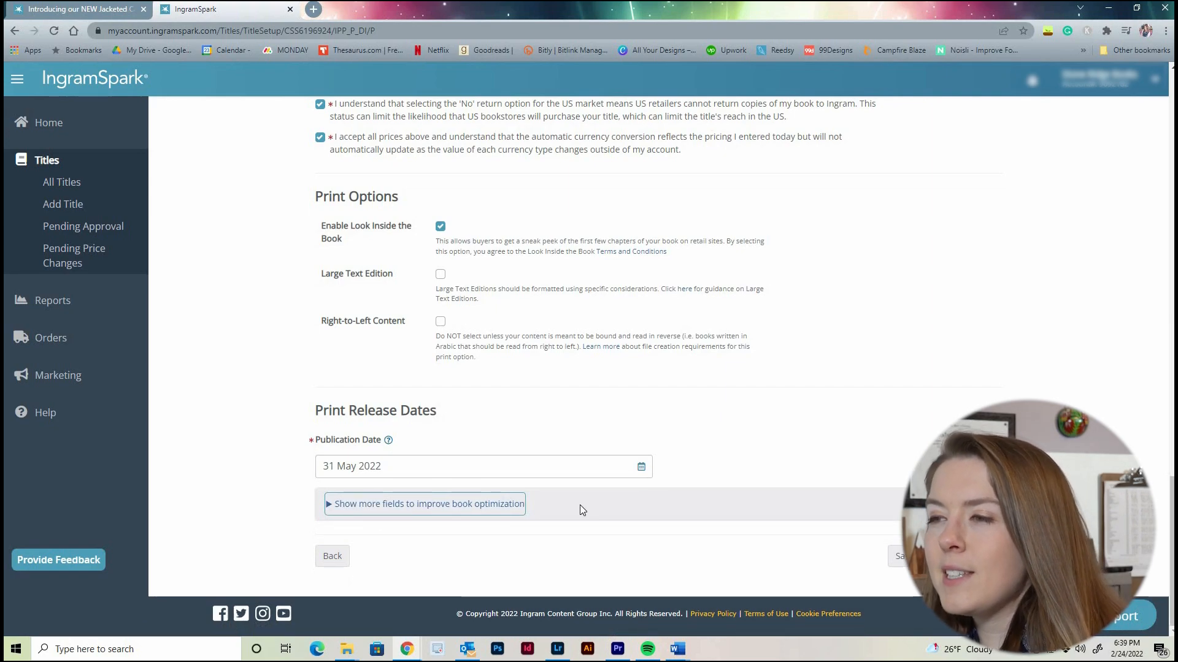
click(460, 504)
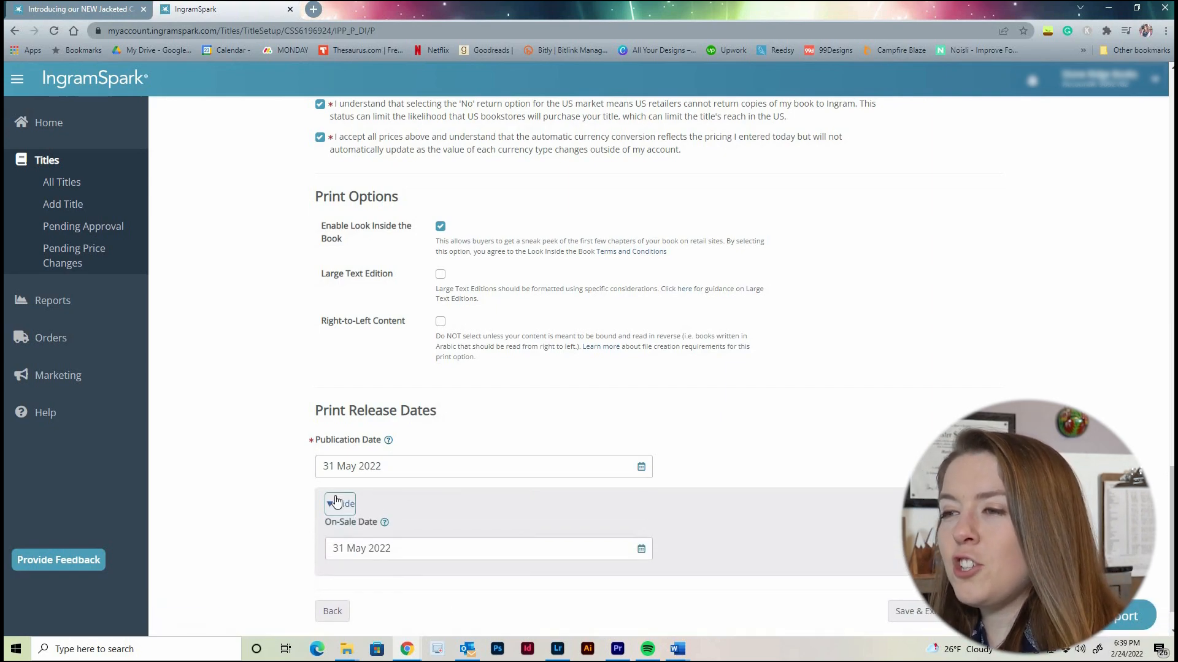
click(385, 523)
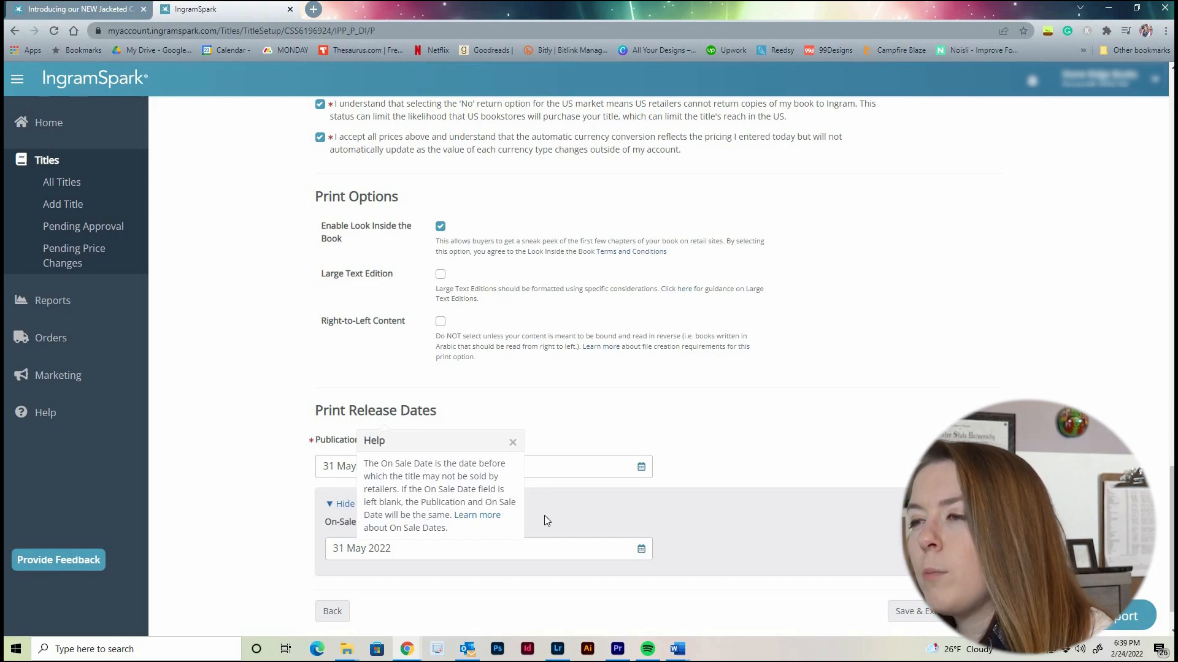
click(512, 443)
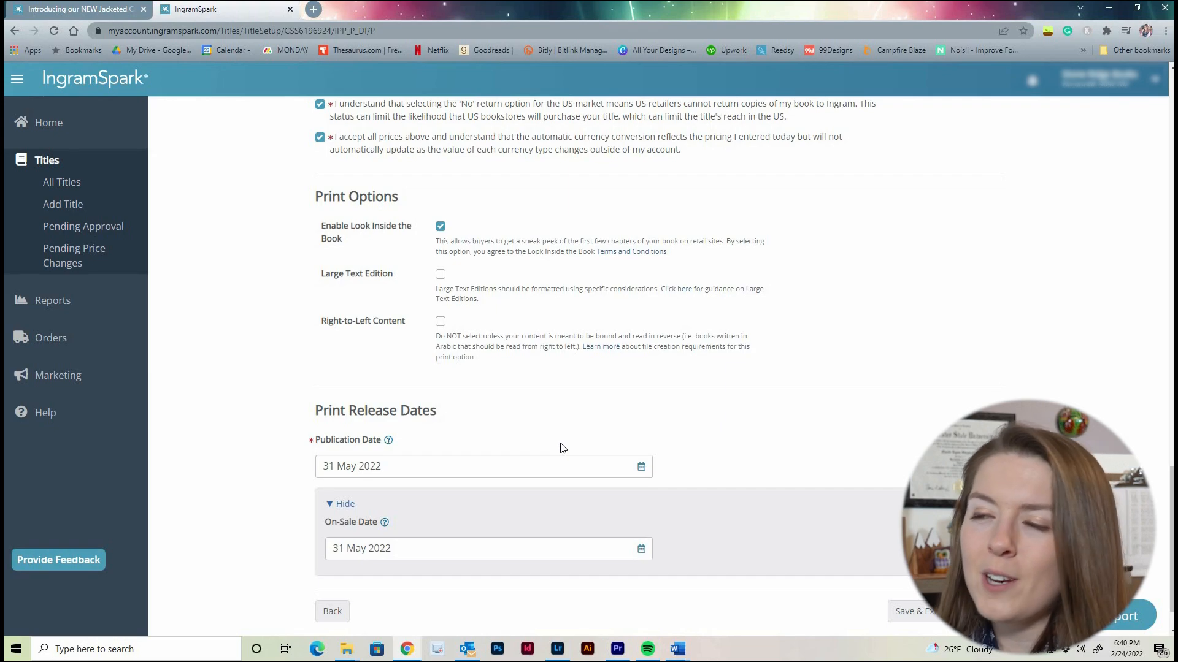
- Continue past the release dates, the uploaded print interior and the validation to the payment stage
scroll(563, 449, down, 1)
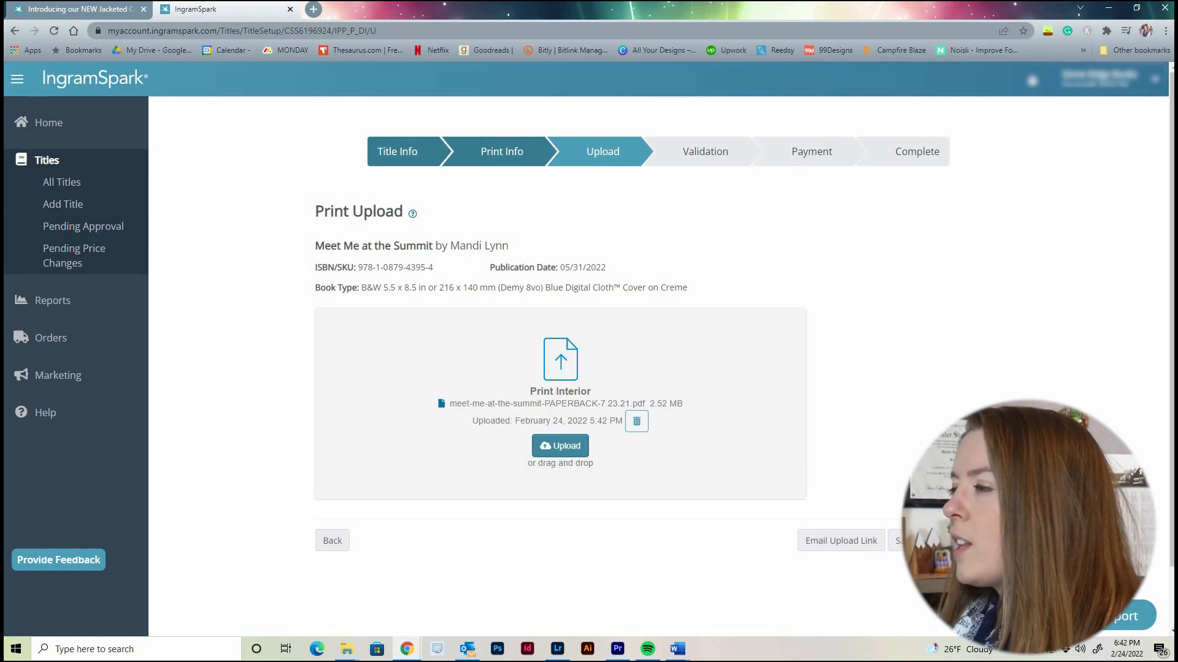
click(975, 540)
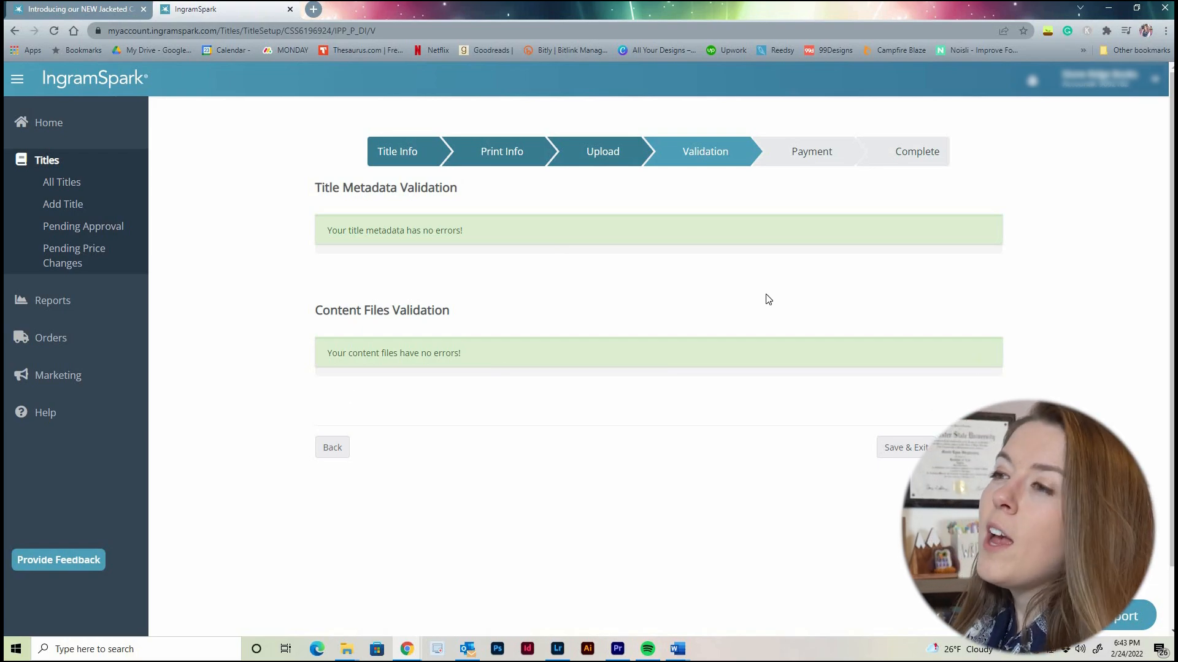
click(975, 447)
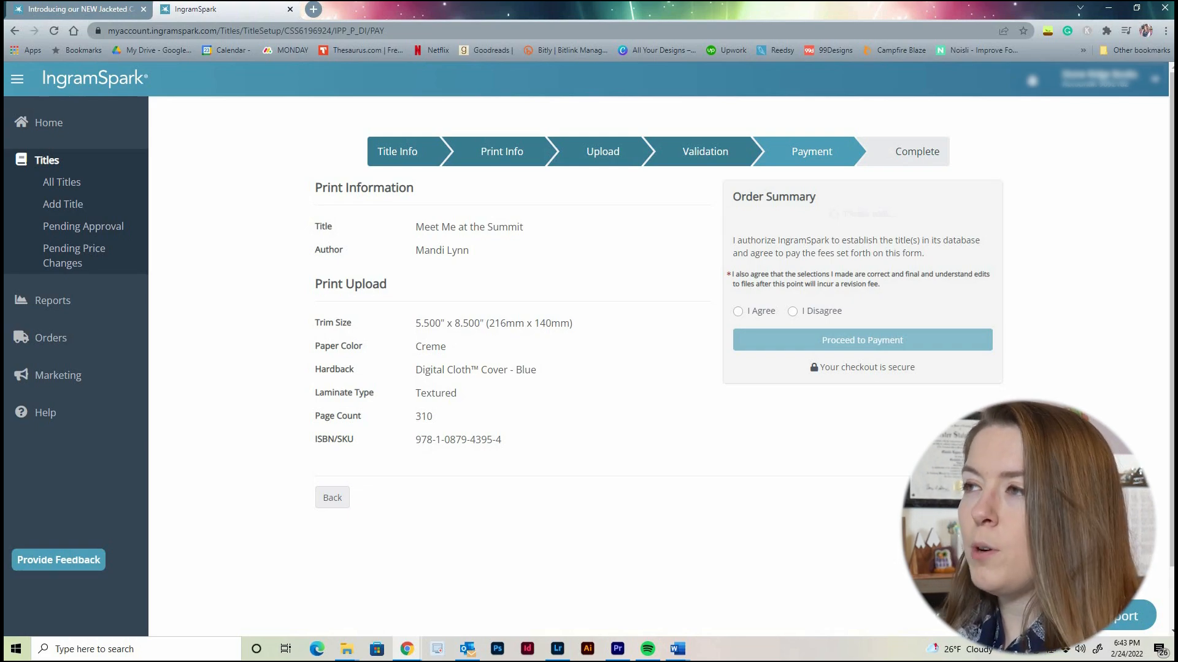
- Review the setup fees in the order summary, including the digital cloth cover setup line and the total
double_click(979, 244)
click(981, 245)
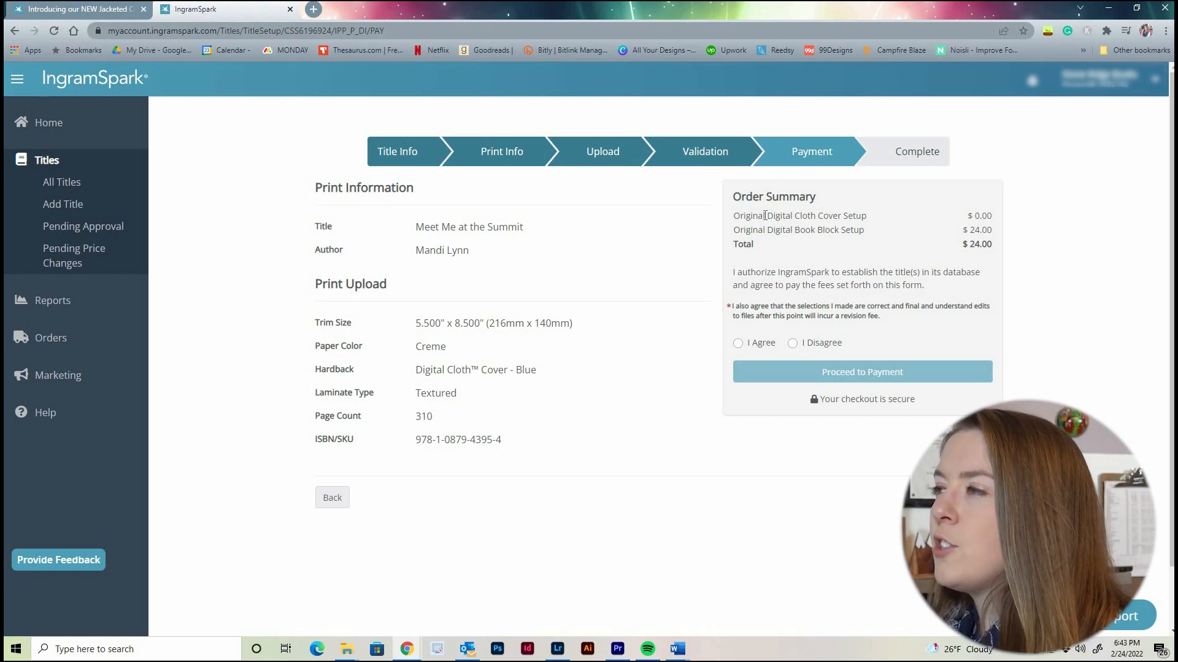
drag(765, 216, 868, 218)
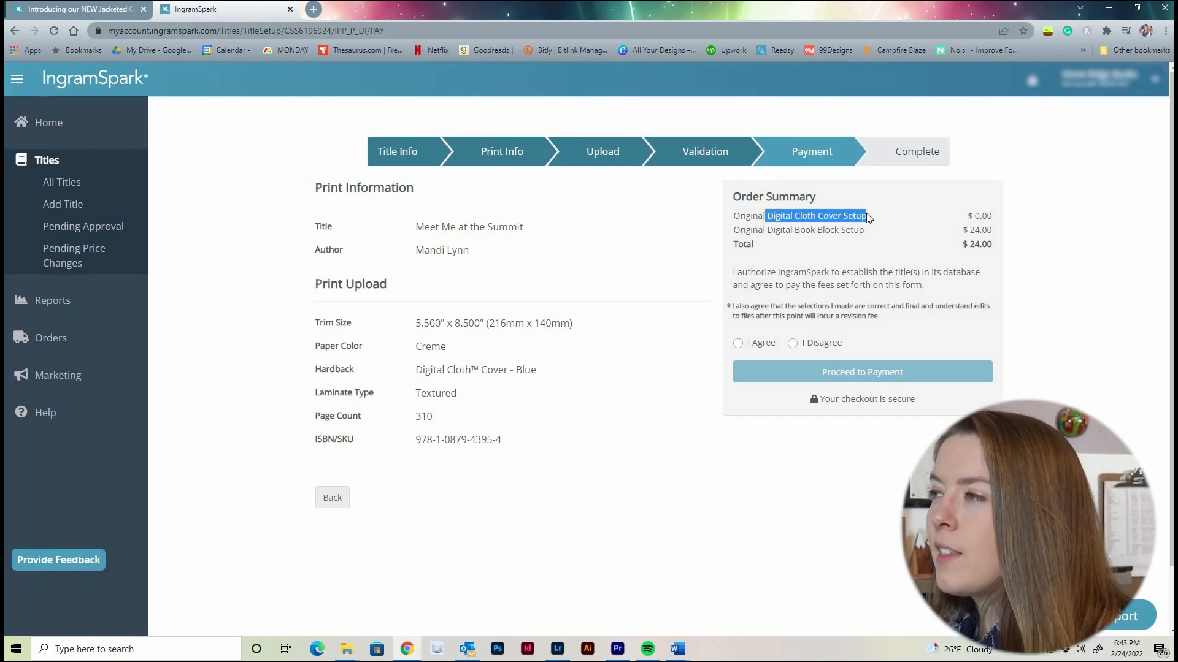
click(868, 217)
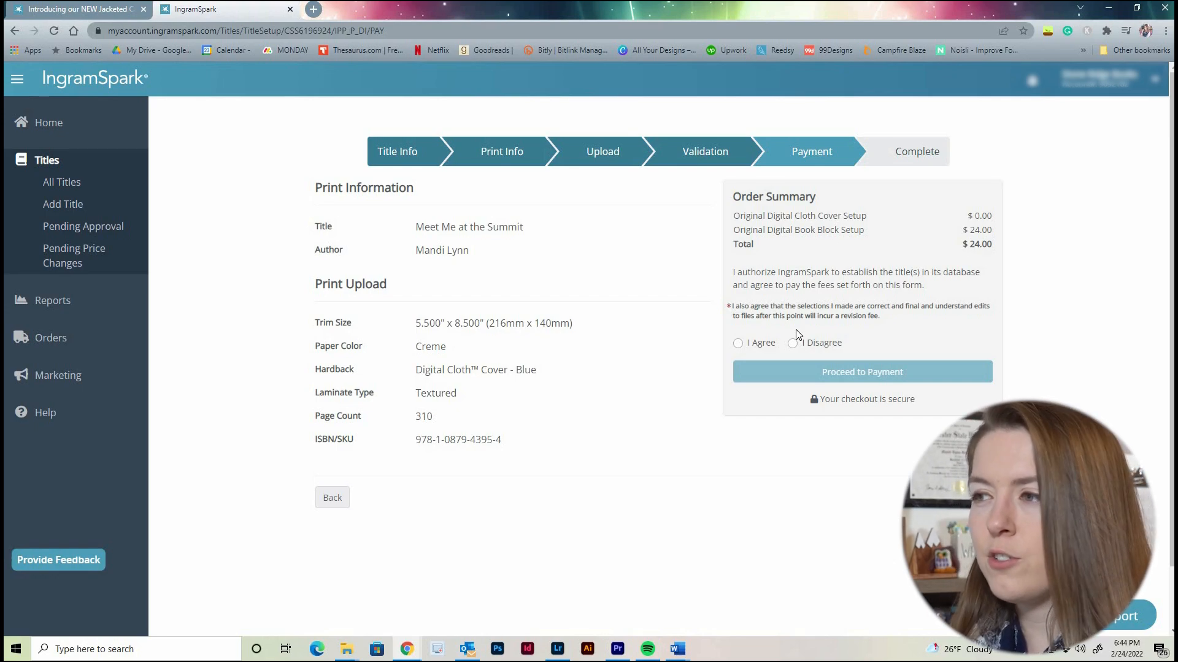
- Agree to the setup fees and terms, proceed to payment, and open the billing form for paying with a new card
click(760, 348)
click(846, 373)
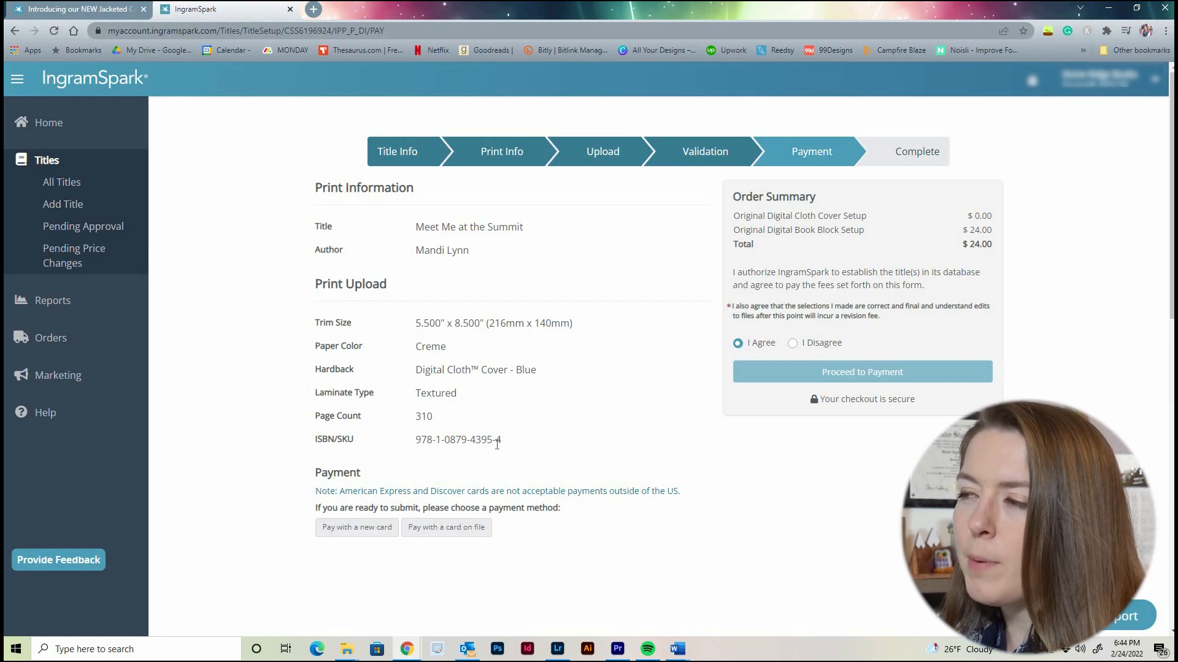
click(366, 531)
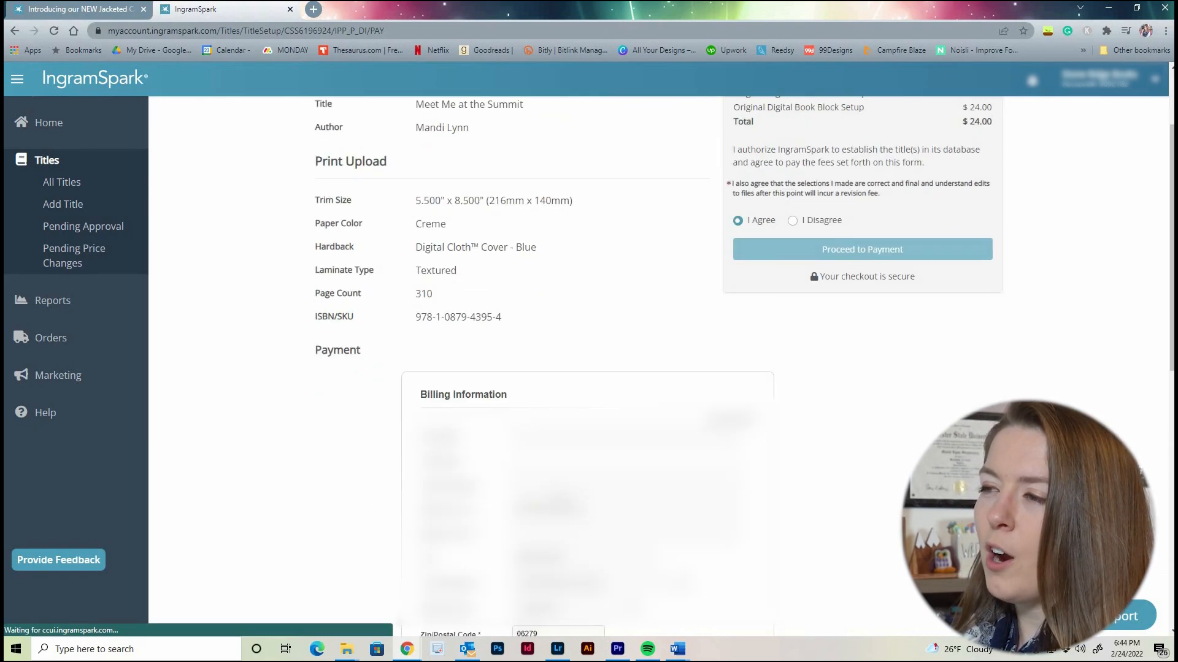
scroll(608, 413, down, 4)
scroll(589, 368, up, 3)
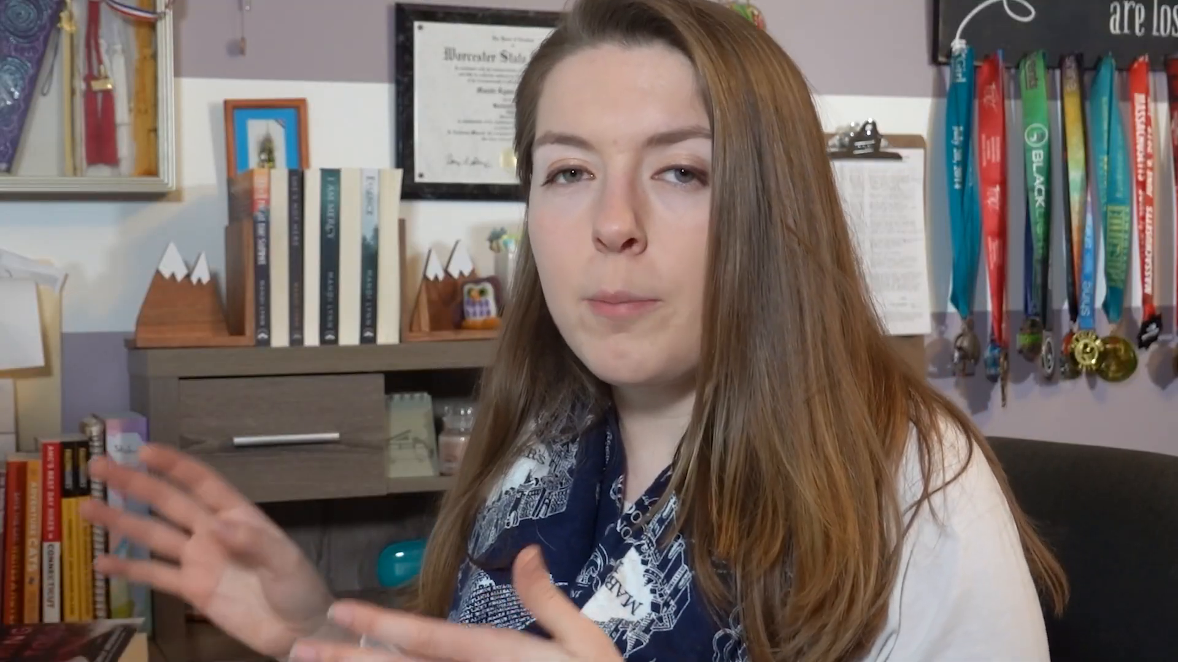